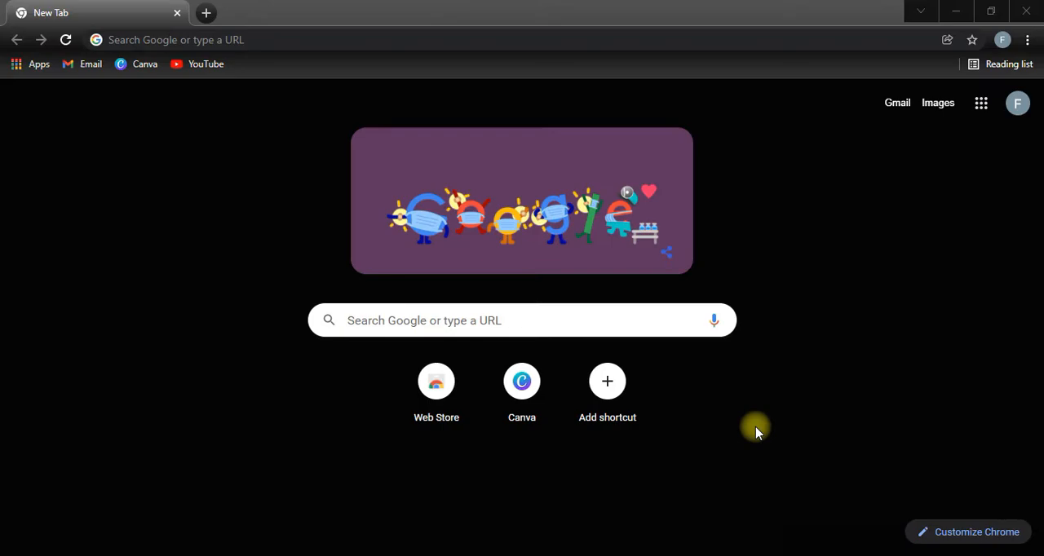
# Search Google for "geogebra".
pyautogui.click(560, 320)
pyautogui.click(489, 352)
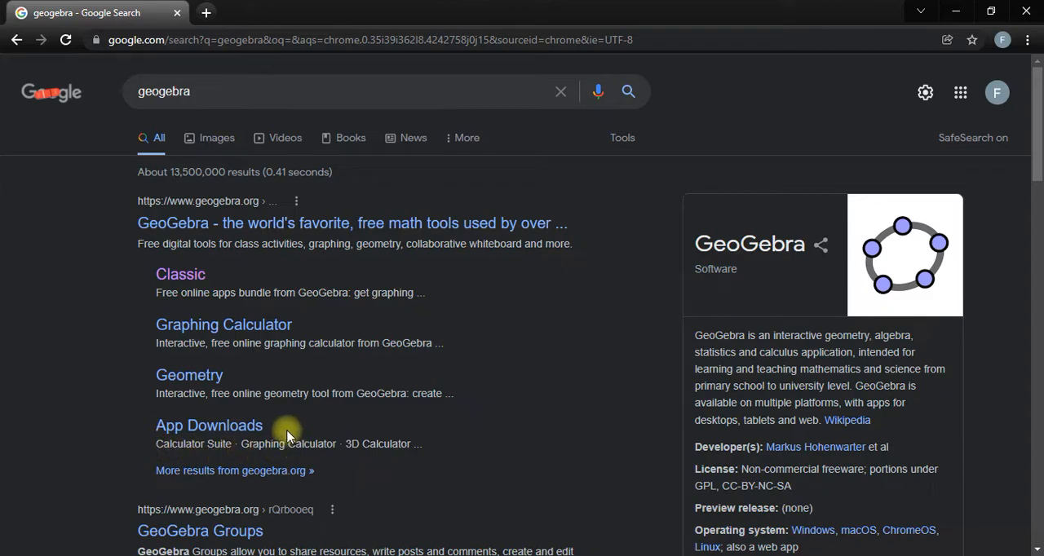
# Look over the GeoGebra Classic entries on the App Downloads page and return to the search results.
pyautogui.click(241, 422)
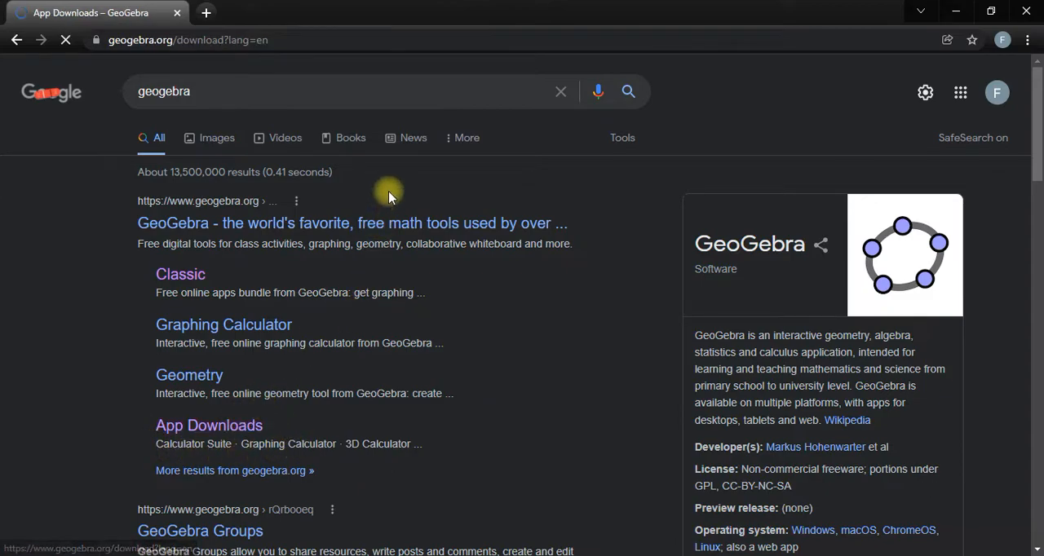
pyautogui.scroll(-3, 473, 269)
pyautogui.scroll(-2, 457, 294)
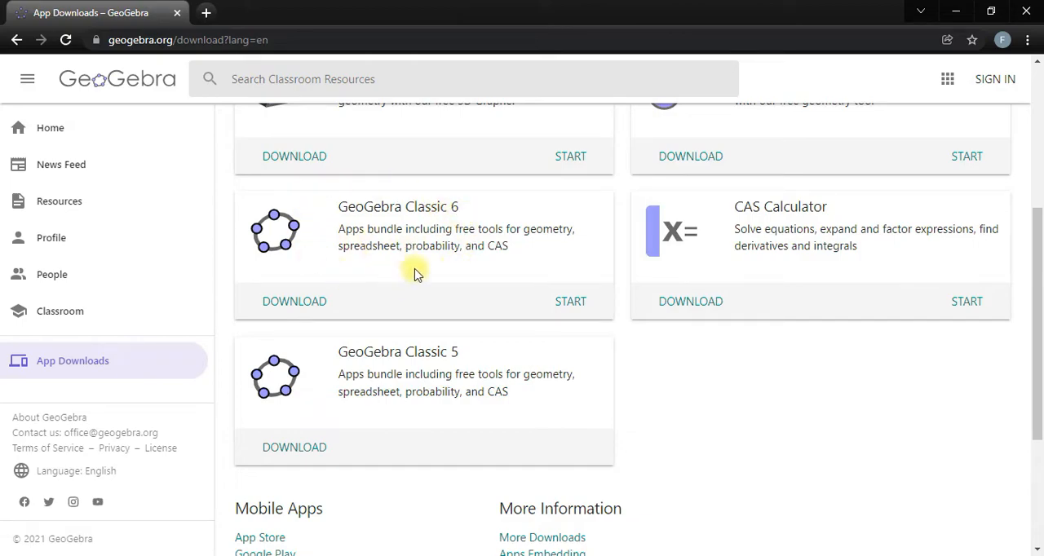
pyautogui.scroll(2, 413, 275)
pyautogui.click(16, 40)
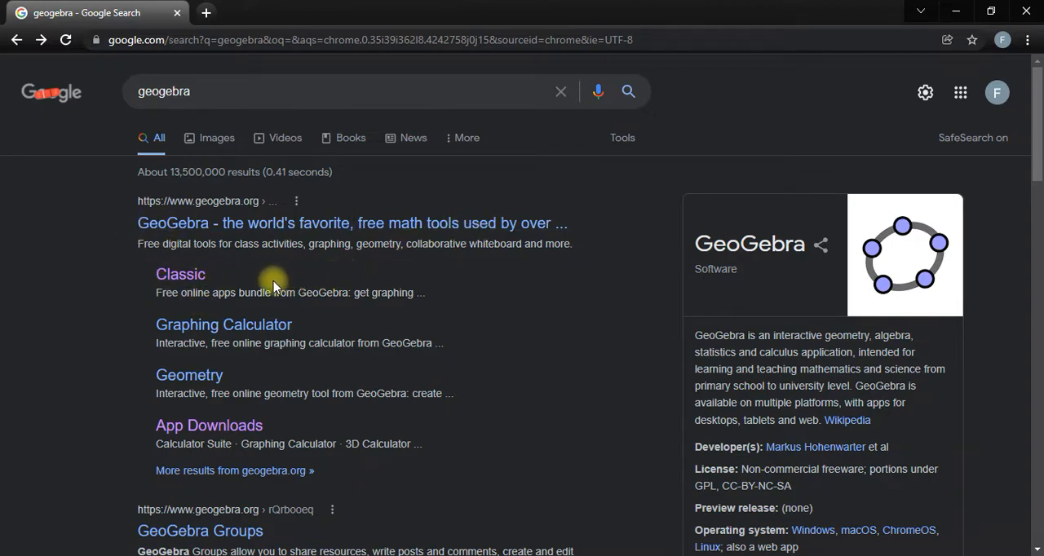
# Open the online GeoGebra Classic app from the search results and dismiss its list of app views.
pyautogui.click(194, 282)
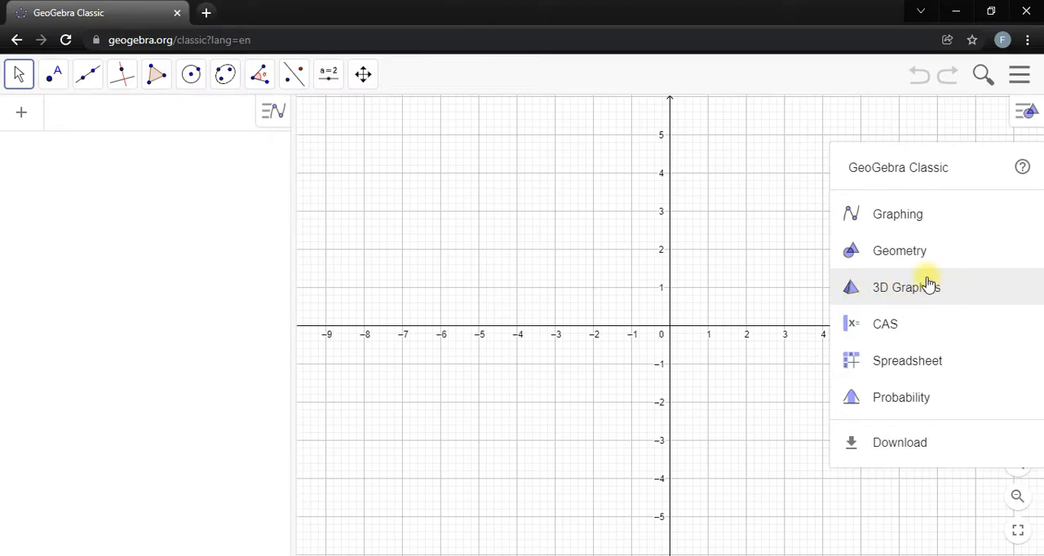
pyautogui.click(720, 260)
# Define and plot the function f(x) = 4 - x^2.
pyautogui.moveTo(776, 240); pyautogui.dragTo(649, 261)
pyautogui.scroll(3, 589, 253)
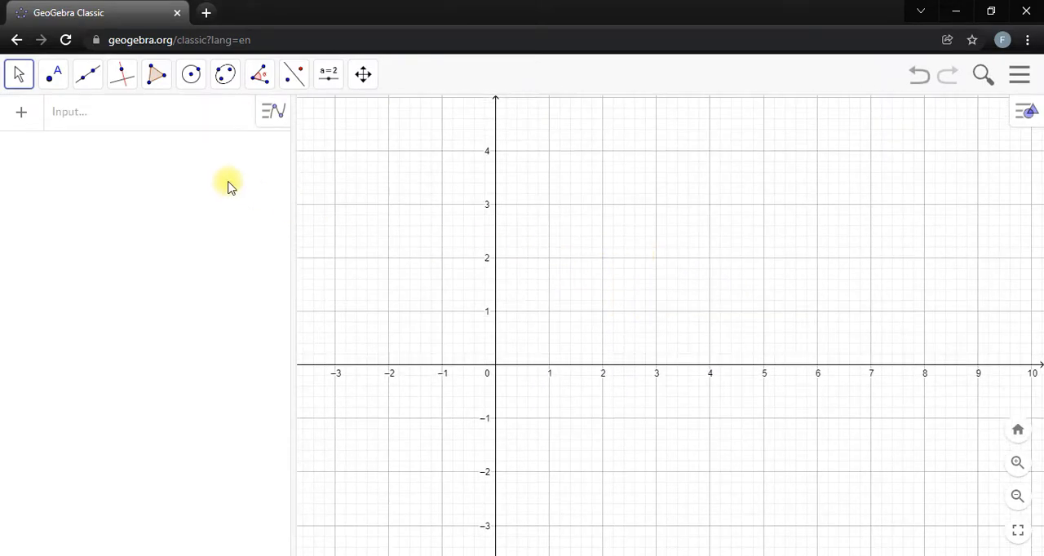
pyautogui.click(159, 122)
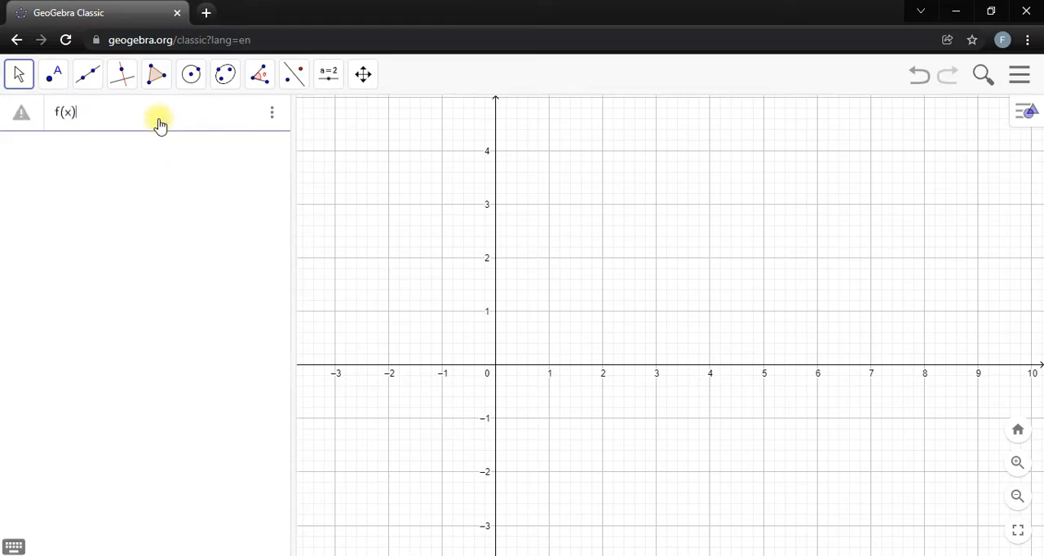
pyautogui.write('f(x)=4-x^2')
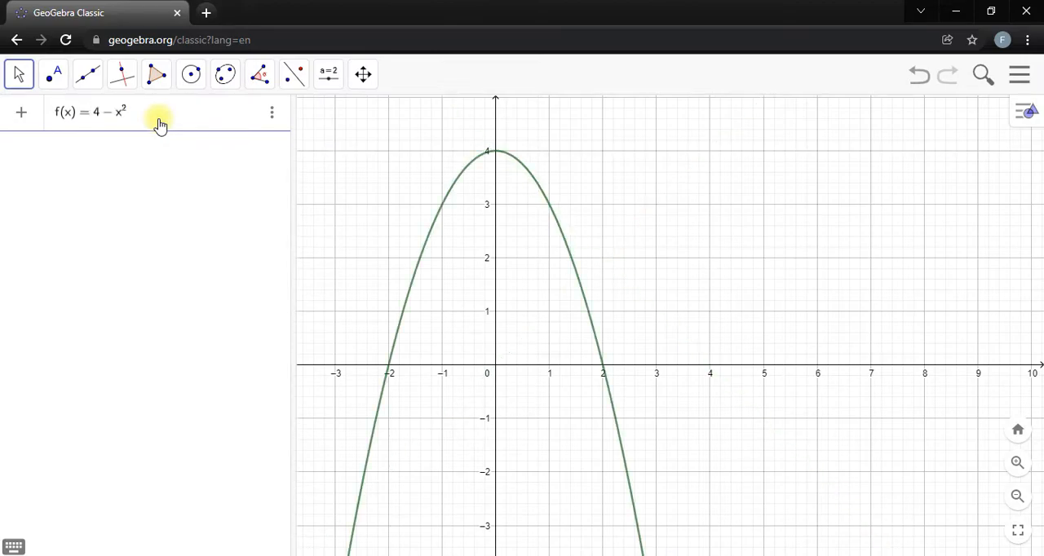
pyautogui.press('Return')
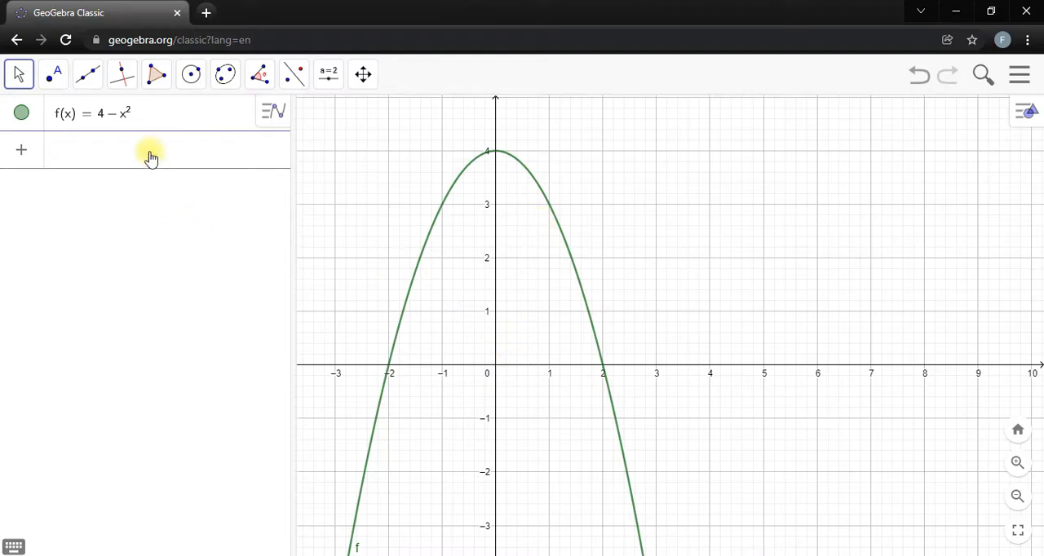
# Create the definite integral of f from x = 0 to x = 2 with Integral(f, 0, 2).
pyautogui.write('inte')
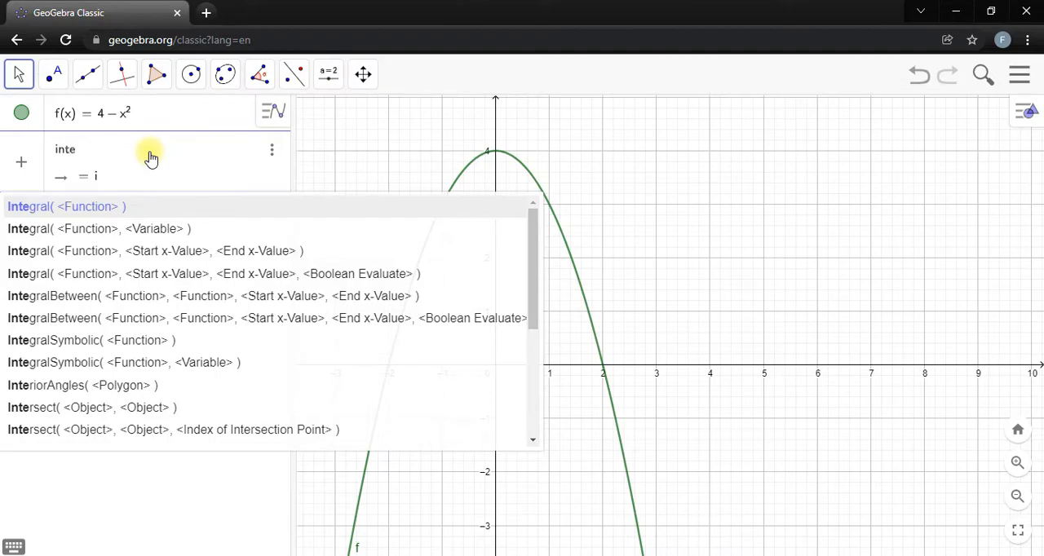
pyautogui.click(133, 251)
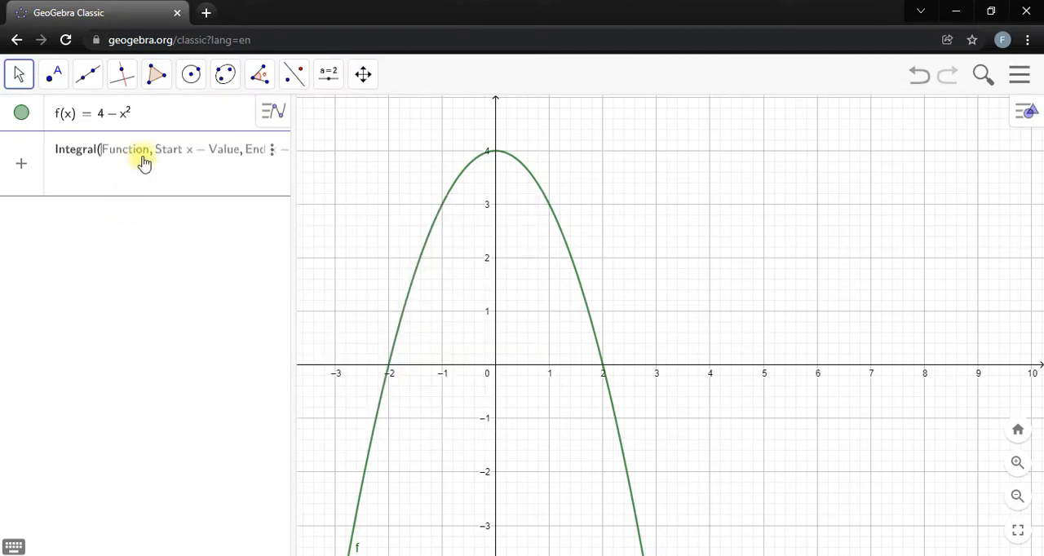
pyautogui.write('f, ')
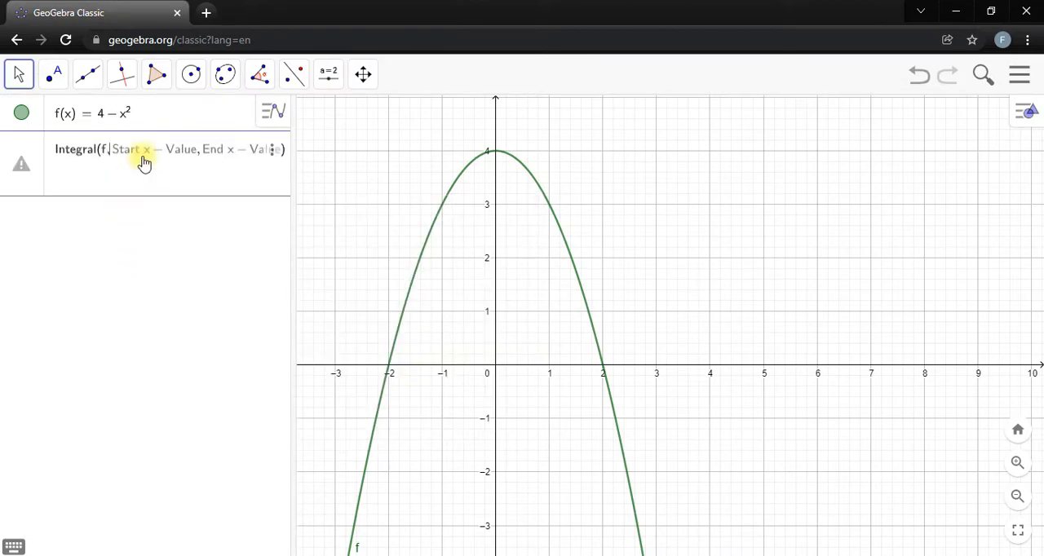
pyautogui.write('0')
pyautogui.press('Tab')
pyautogui.write('2')
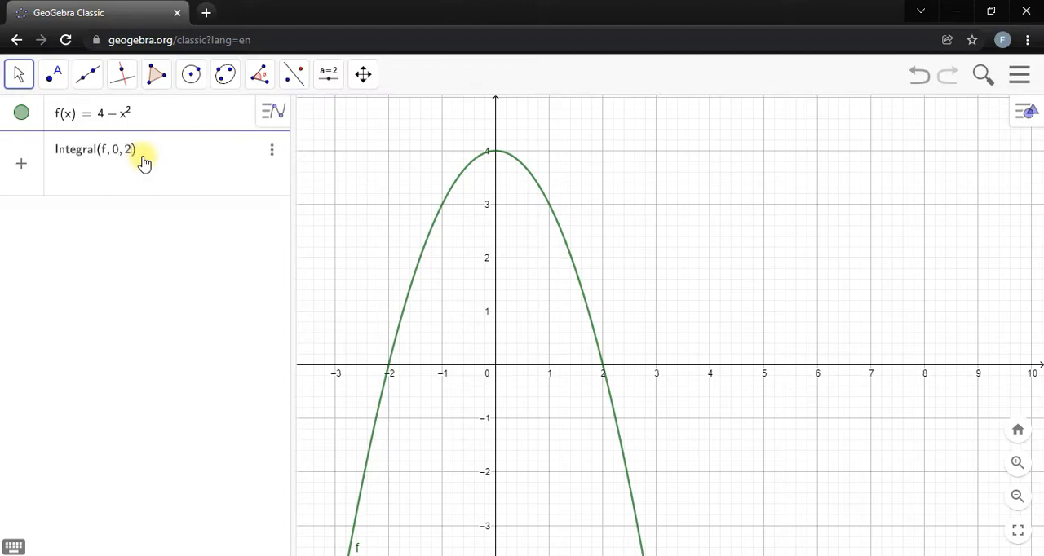
pyautogui.press('Return')
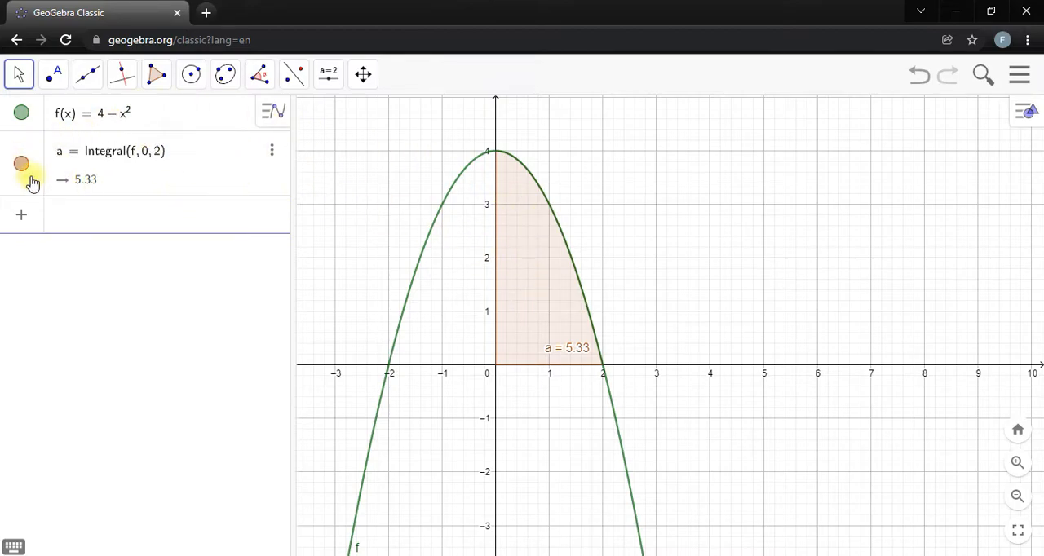
# Hide the label of the integral's shaded area.
pyautogui.rightClick(538, 299)
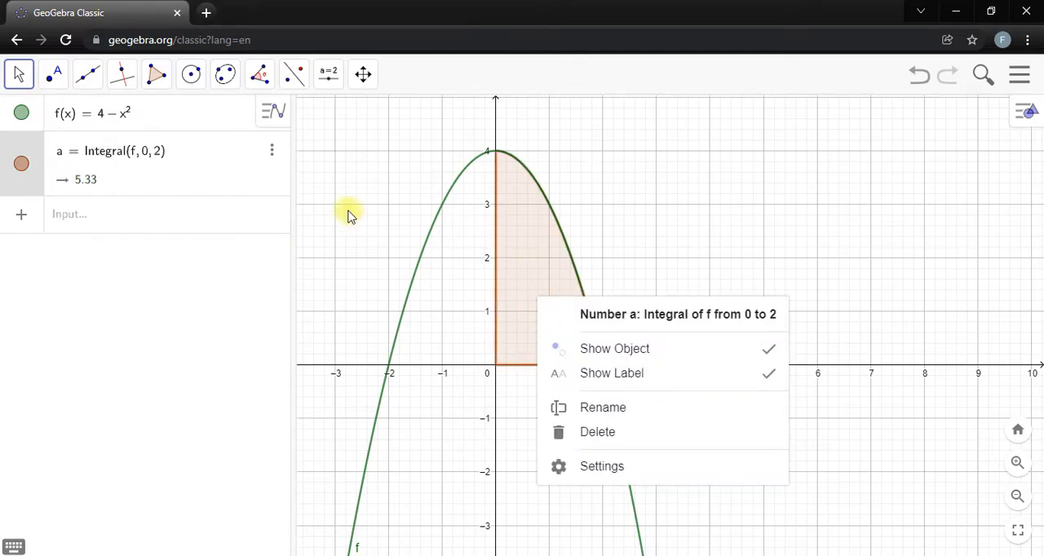
pyautogui.rightClick(205, 163)
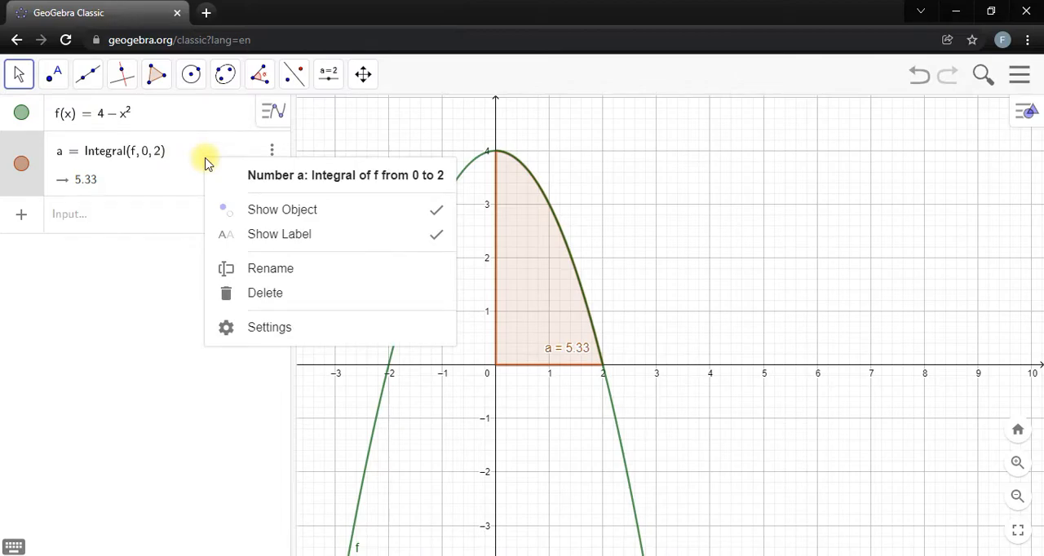
pyautogui.click(381, 237)
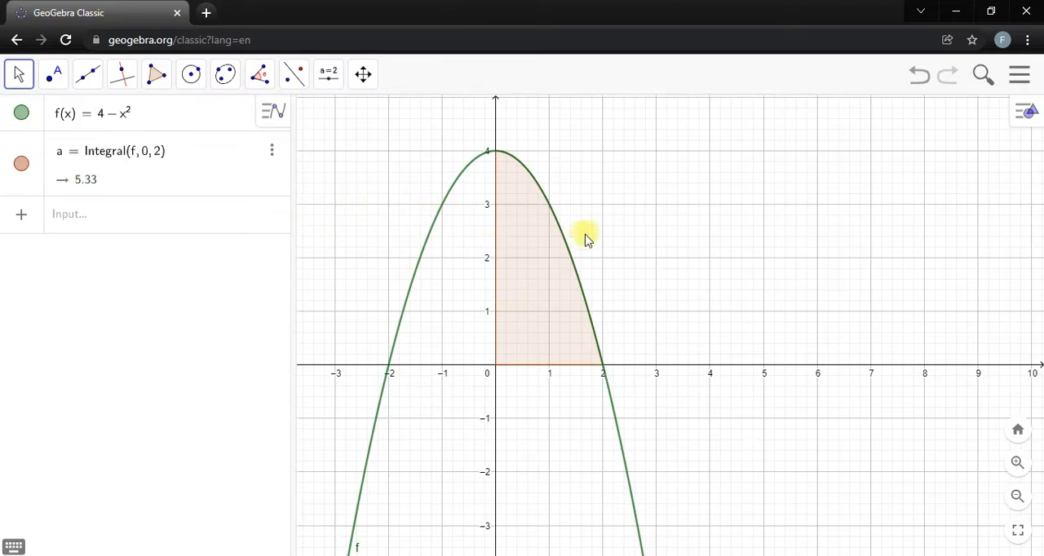
# Colour the integral's shaded area blue and set its opacity to 65.
pyautogui.click(544, 280)
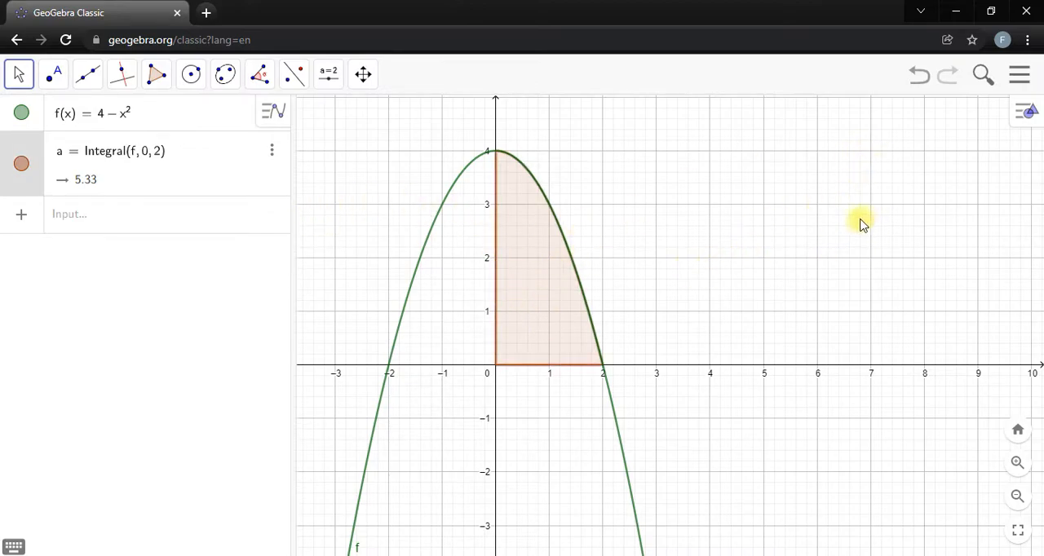
pyautogui.click(1025, 112)
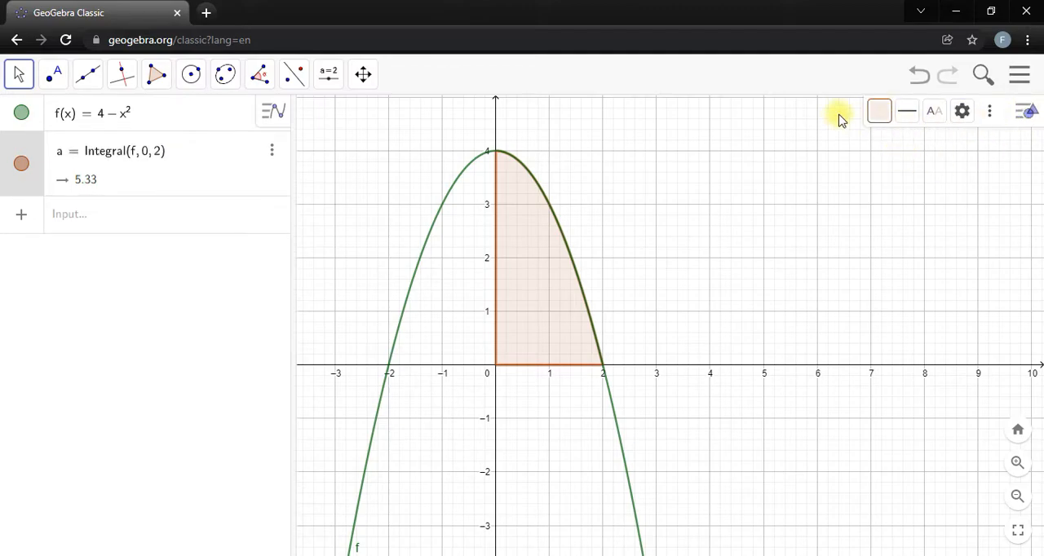
pyautogui.click(879, 110)
pyautogui.click(911, 145)
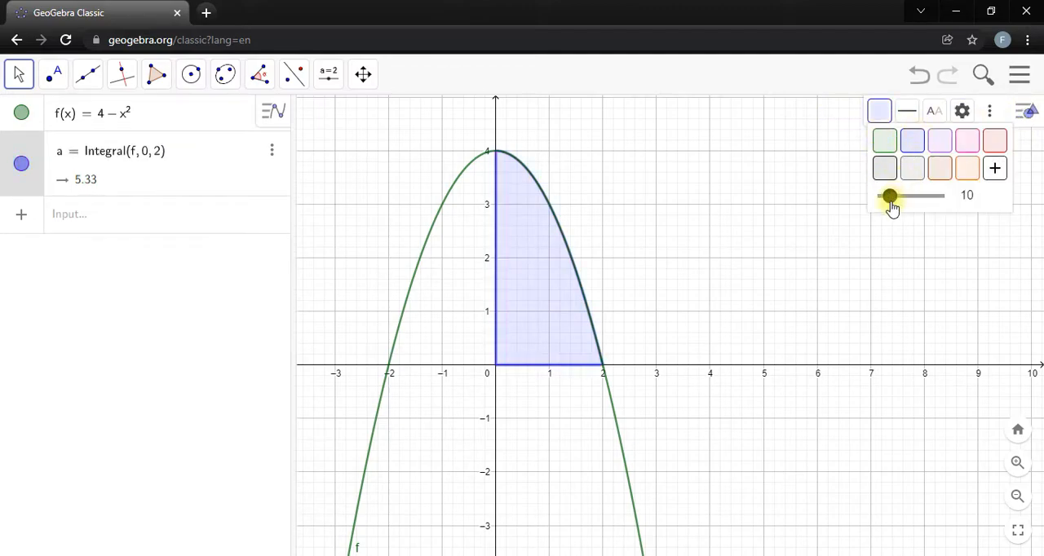
pyautogui.moveTo(893, 202); pyautogui.dragTo(920, 201)
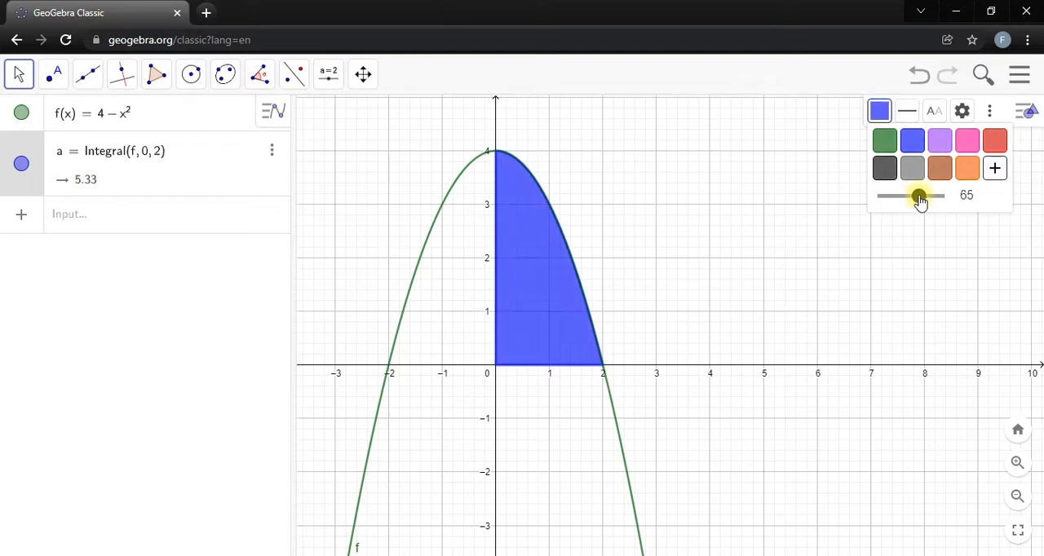
pyautogui.click(785, 147)
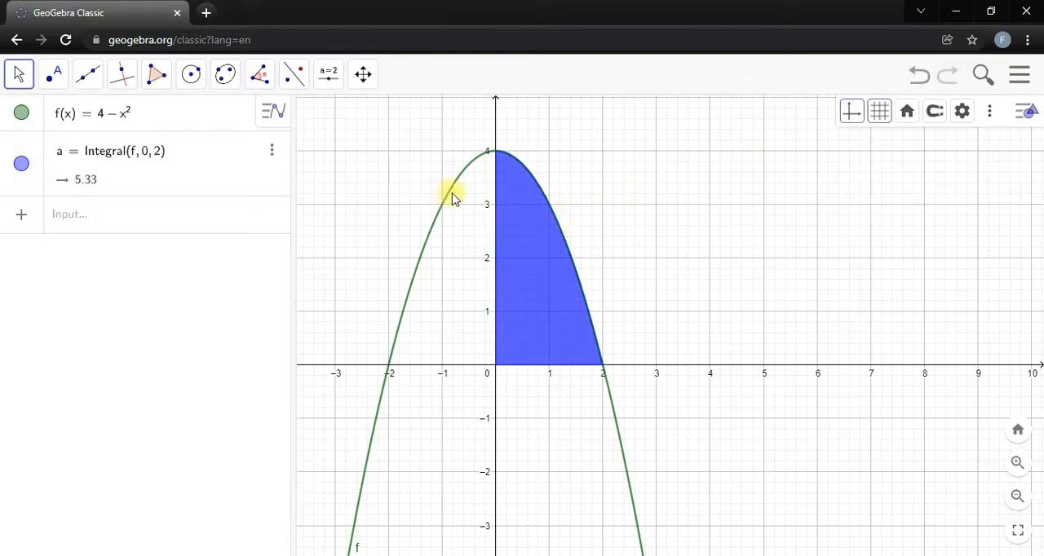
# Set the line thickness of the curve f to 7 and its colour to black.
pyautogui.click(454, 195)
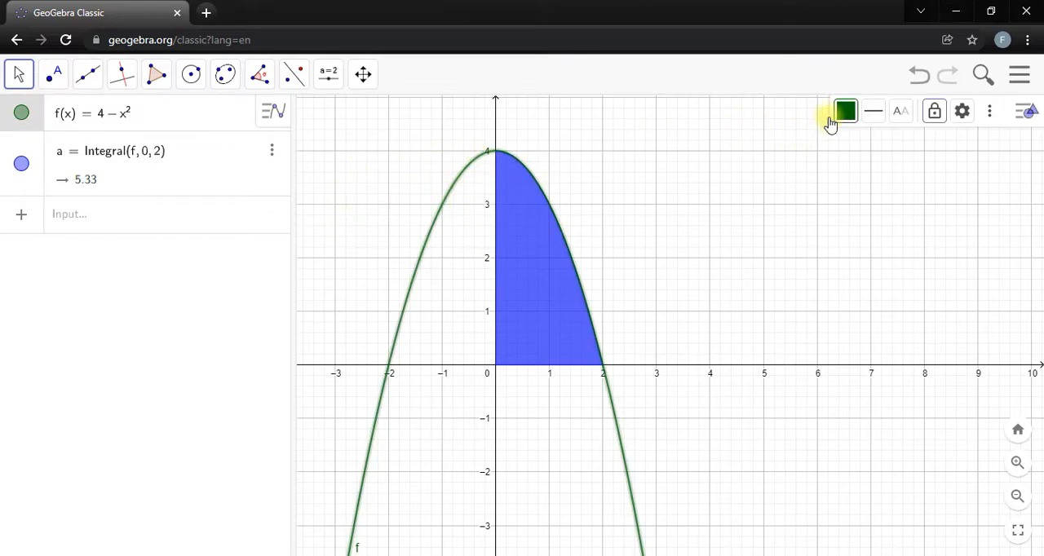
pyautogui.click(872, 119)
pyautogui.moveTo(901, 168); pyautogui.dragTo(918, 168)
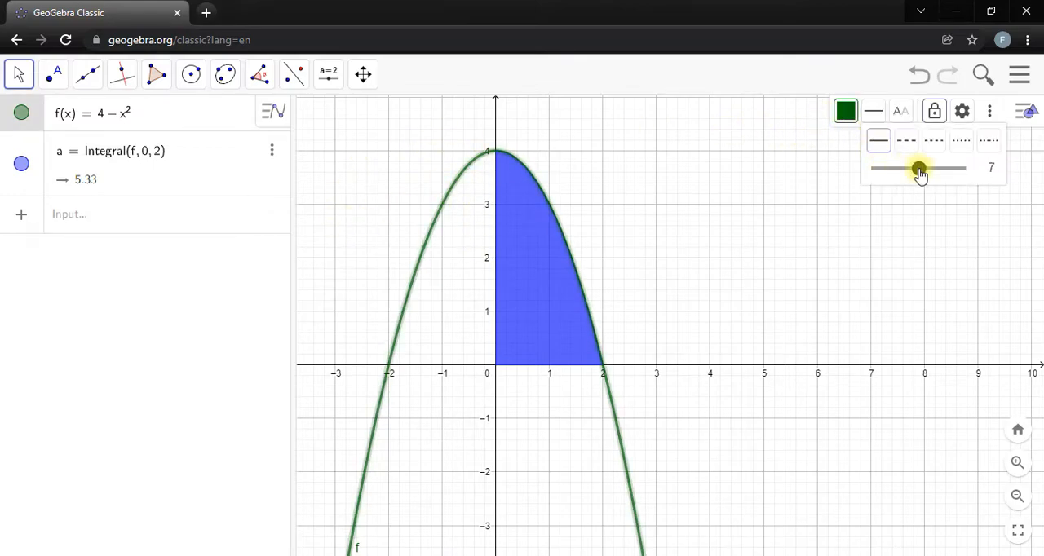
pyautogui.click(845, 111)
pyautogui.click(849, 165)
pyautogui.click(699, 203)
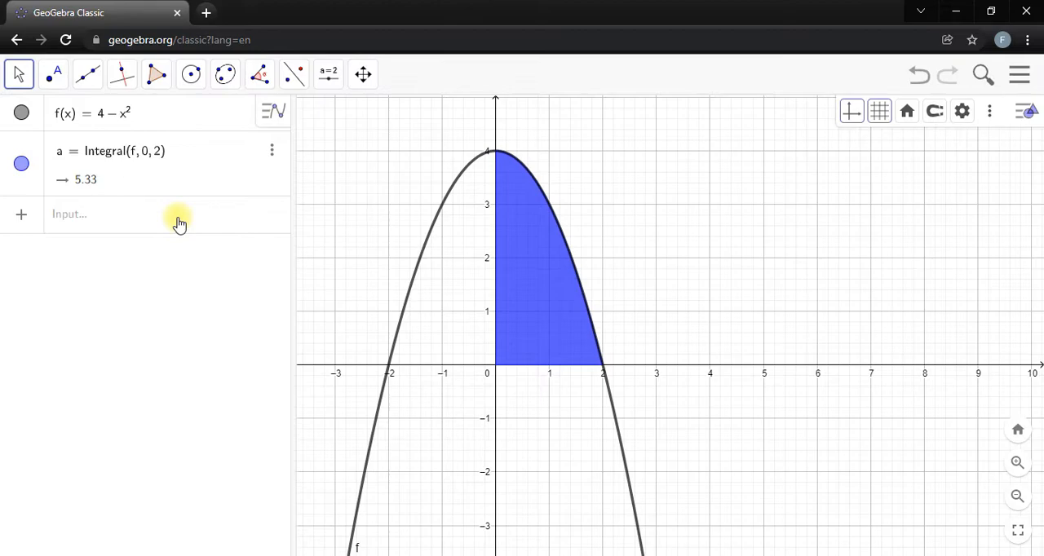
# Draw a segment from (1, 0) on the x-axis to (1, 3) on the curve, and undo it.
pyautogui.click(88, 74)
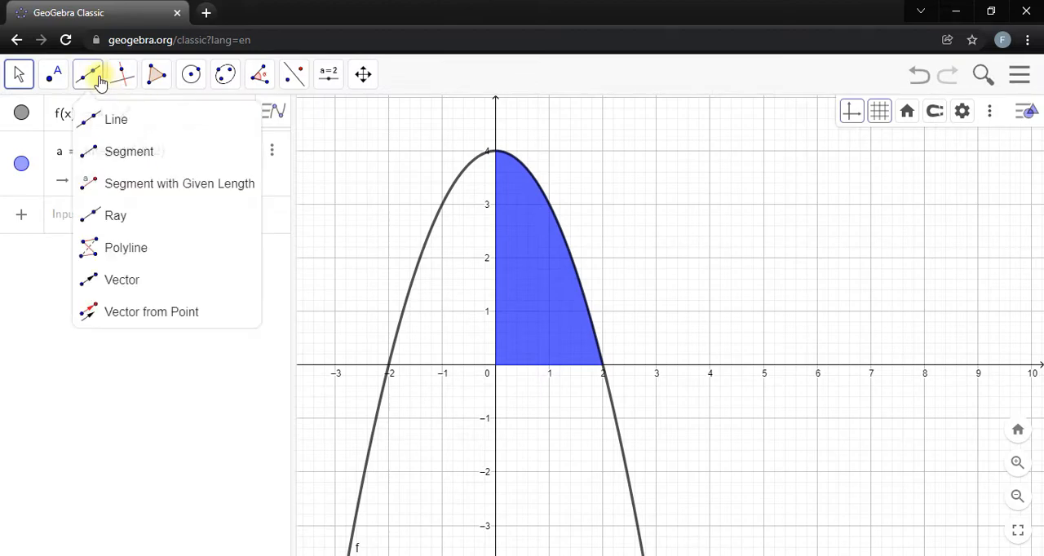
pyautogui.click(129, 155)
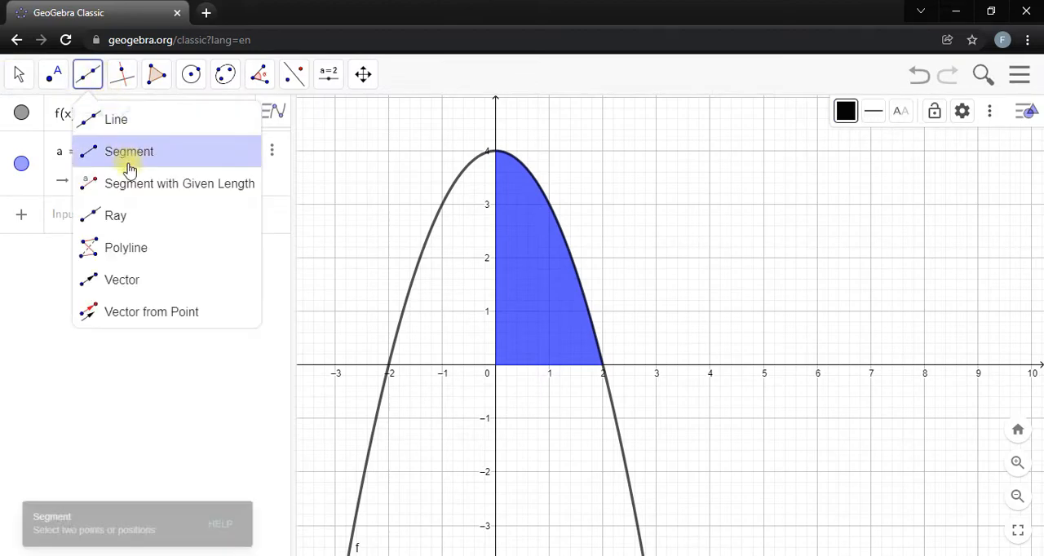
pyautogui.click(550, 366)
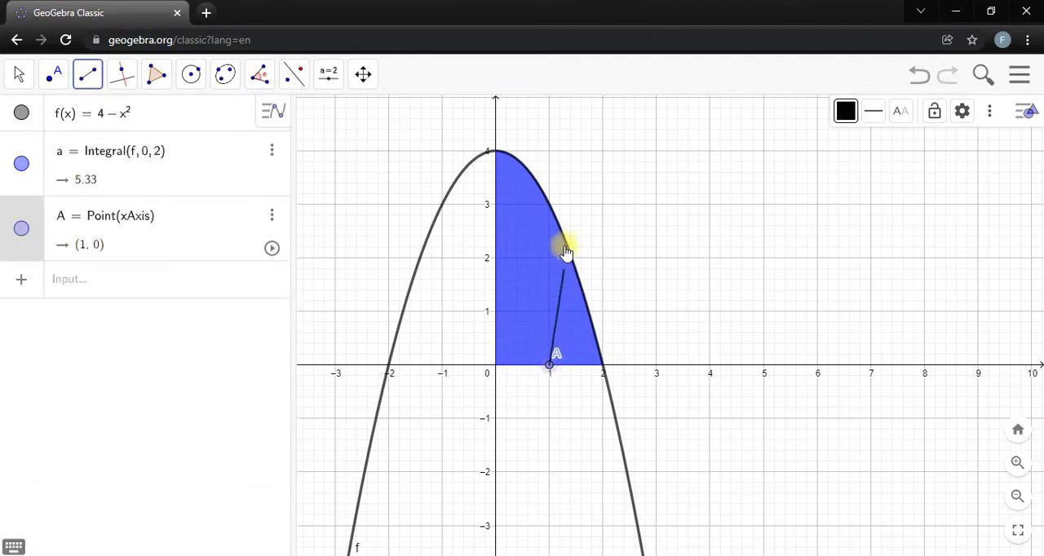
pyautogui.click(549, 205)
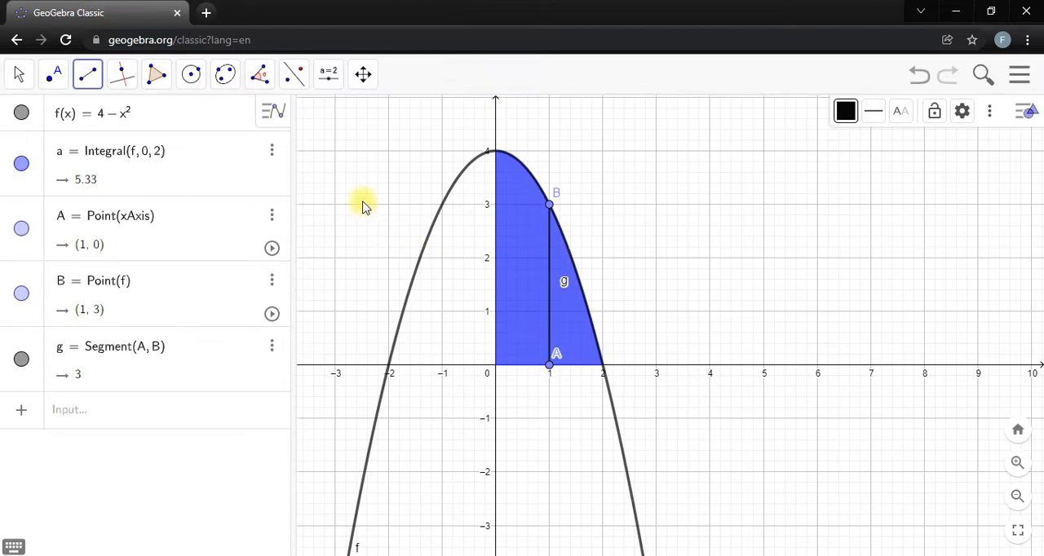
pyautogui.hotkey('ctrl', 'z')
# Create a slider-driven vertical segment from the x-axis to the curve with Segment((s, 0), (s, f(s))).
pyautogui.click(135, 216)
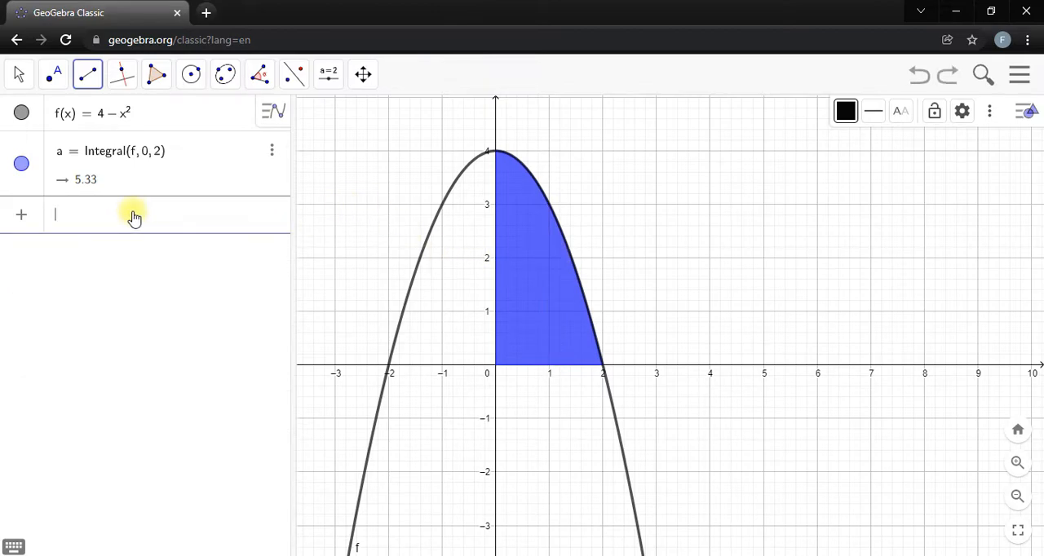
pyautogui.write('seg')
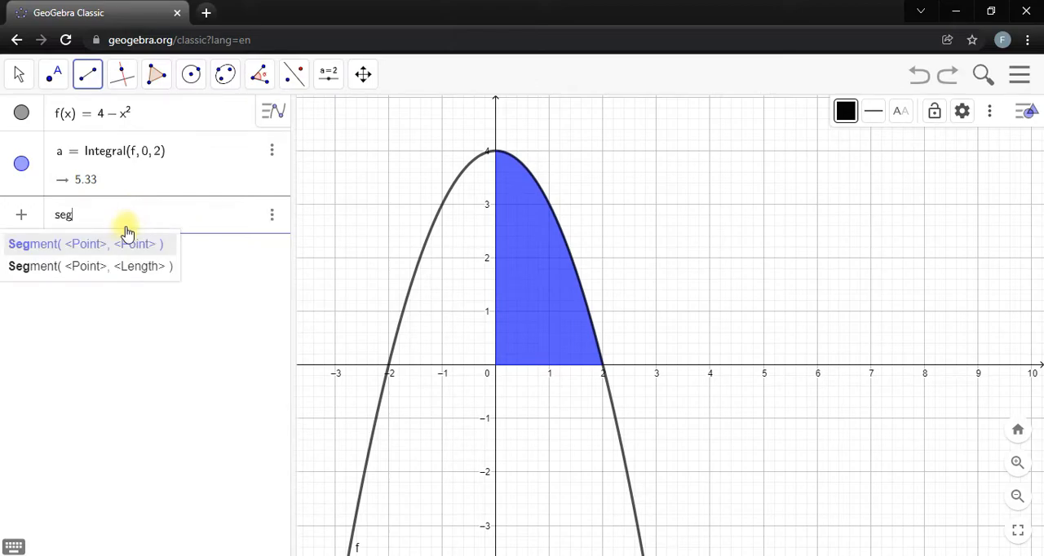
pyautogui.click(123, 243)
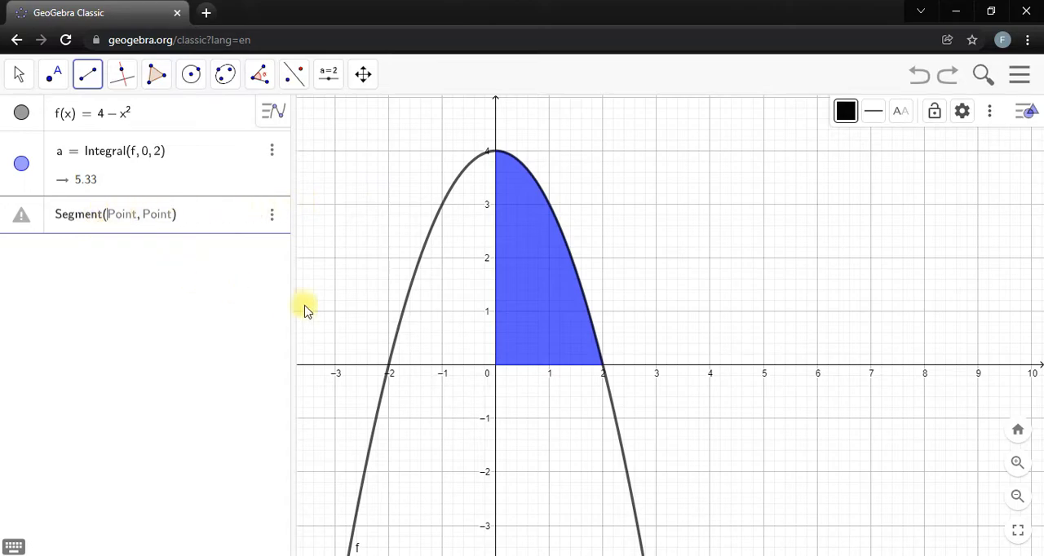
pyautogui.write('(')
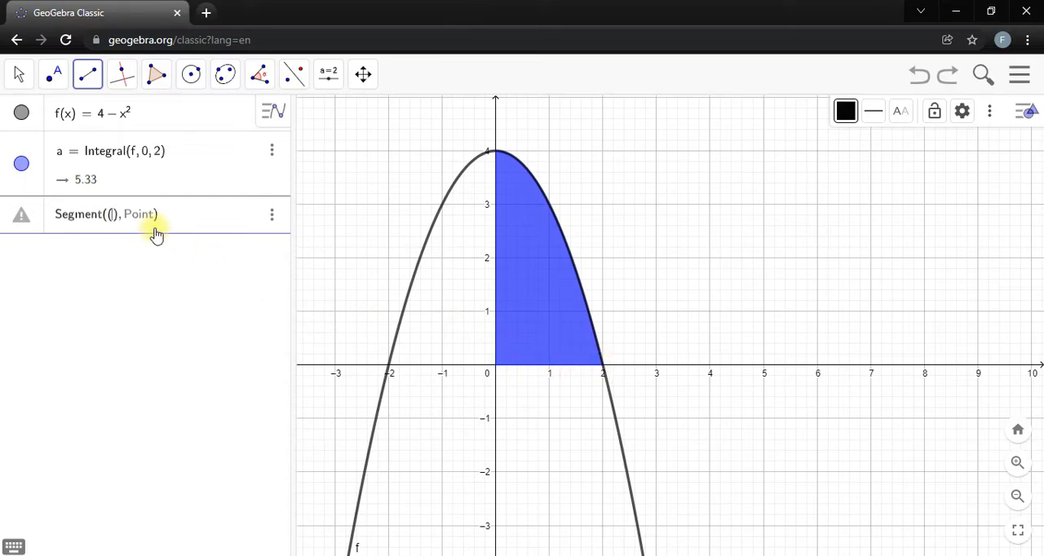
pyautogui.write('s')
pyautogui.write(', 0')
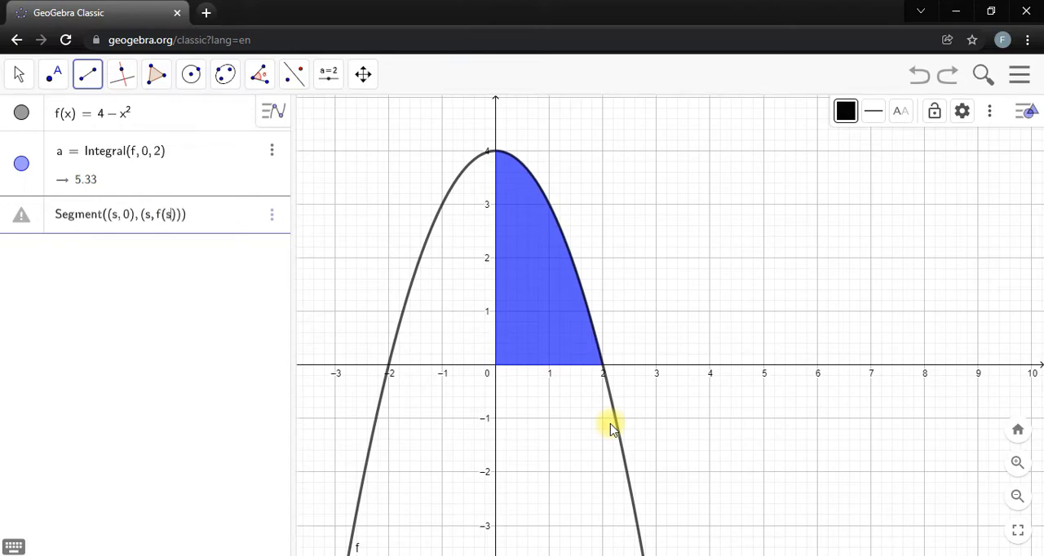
pyautogui.press('Return')
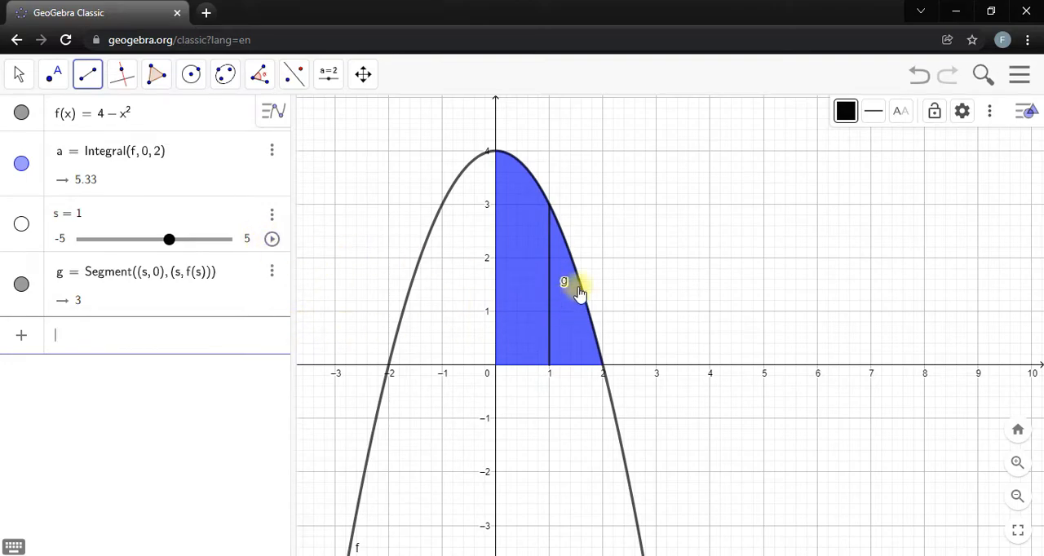
# Limit slider s to the range 0 to 2 and set its value to 1.
pyautogui.click(170, 239)
pyautogui.moveTo(173, 244)
pyautogui.mouseDown()
pyautogui.moveTo(138, 238)
pyautogui.moveTo(171, 239)
pyautogui.mouseUp()
pyautogui.click(68, 242)
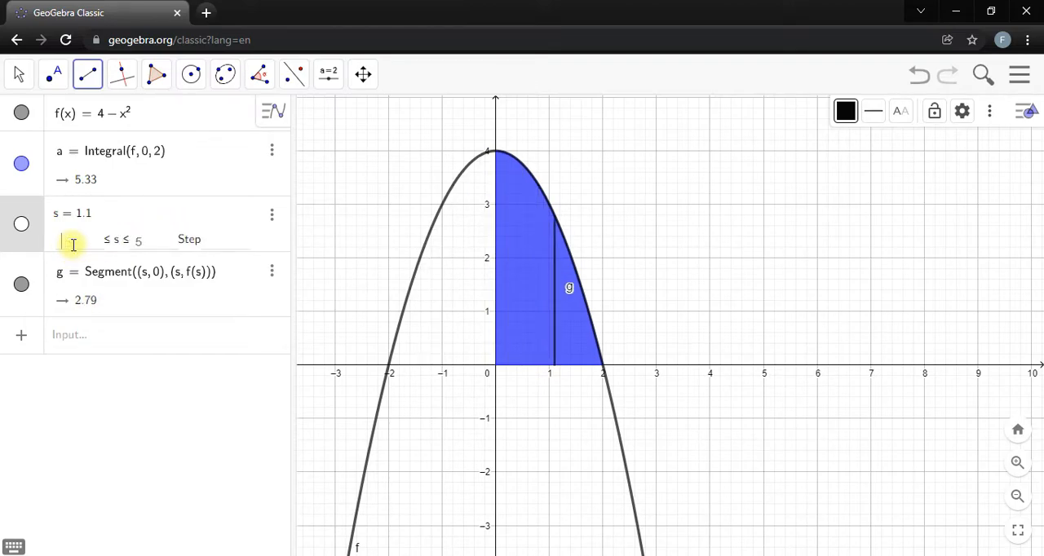
pyautogui.click(141, 242)
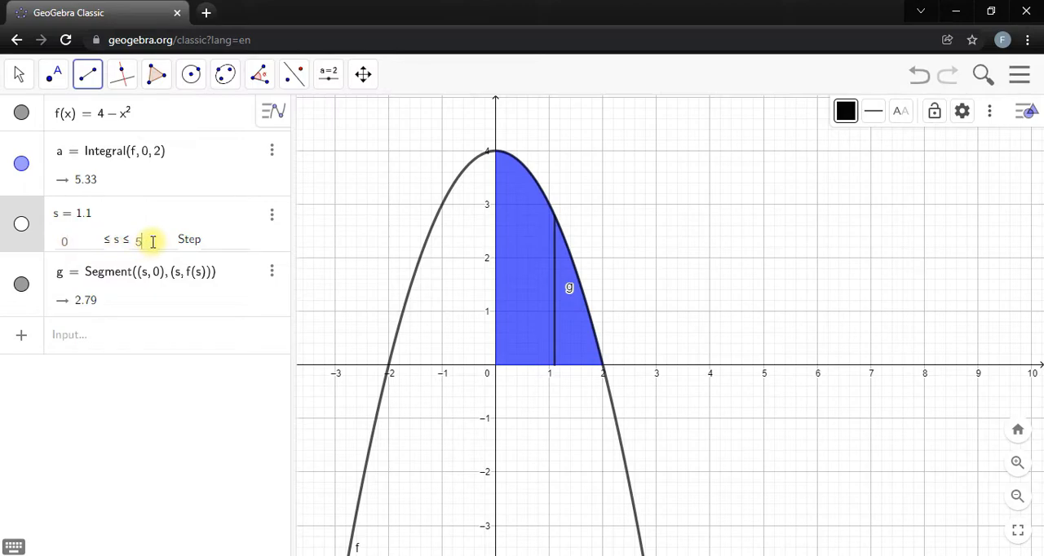
pyautogui.press('Return')
pyautogui.moveTo(155, 248)
pyautogui.mouseDown()
pyautogui.moveTo(63, 249)
pyautogui.moveTo(249, 240)
pyautogui.moveTo(137, 233)
pyautogui.moveTo(152, 235)
pyautogui.mouseUp()
# Set the line thickness of segment g to 13 and move slider s to 0.8.
pyautogui.click(20, 73)
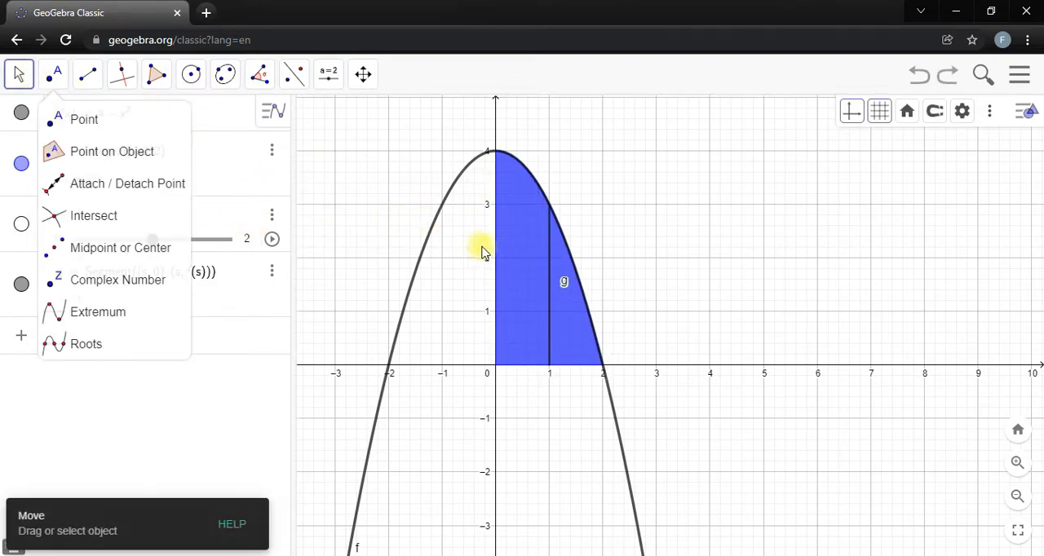
pyautogui.click(552, 259)
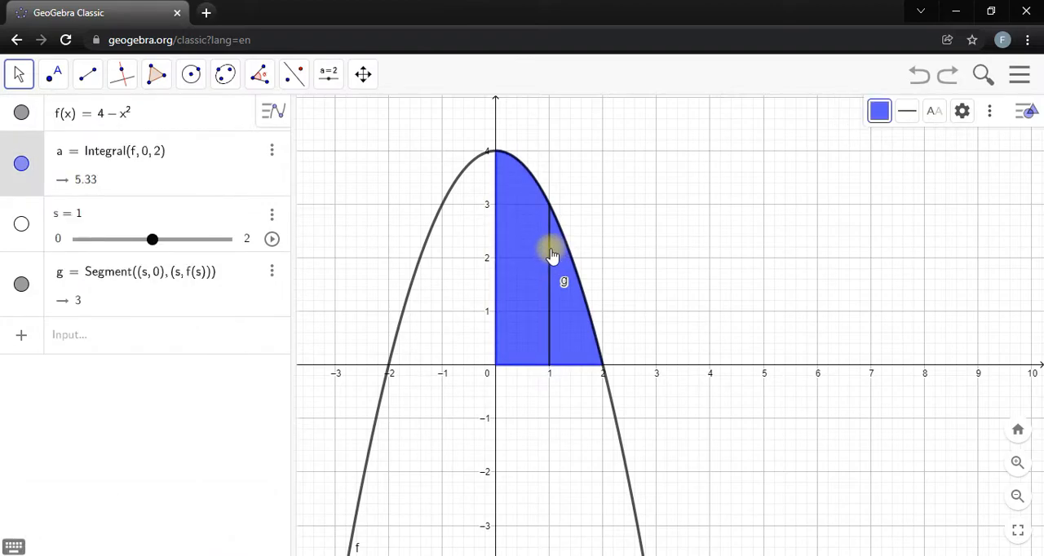
pyautogui.click(243, 279)
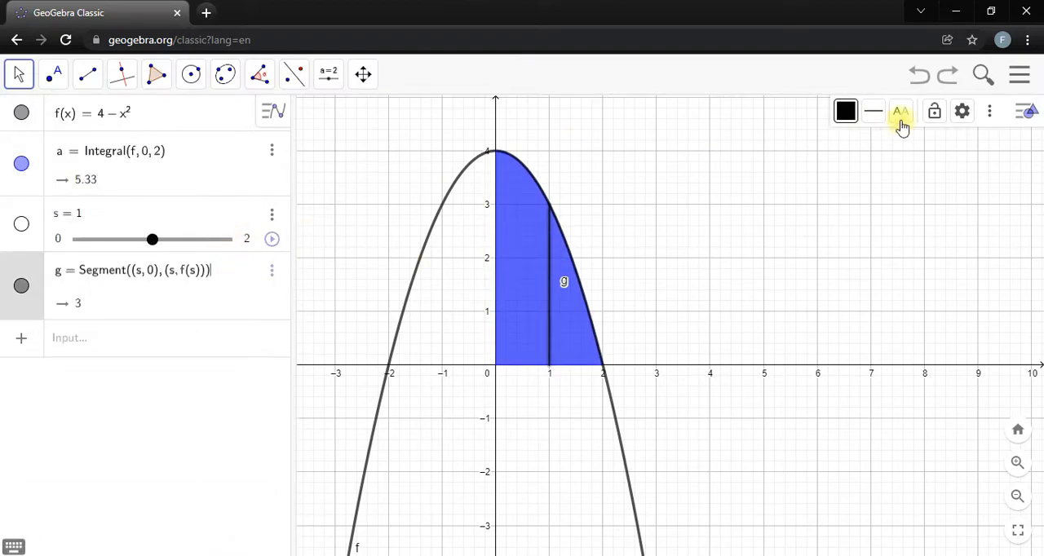
pyautogui.click(874, 112)
pyautogui.moveTo(903, 168); pyautogui.dragTo(957, 170)
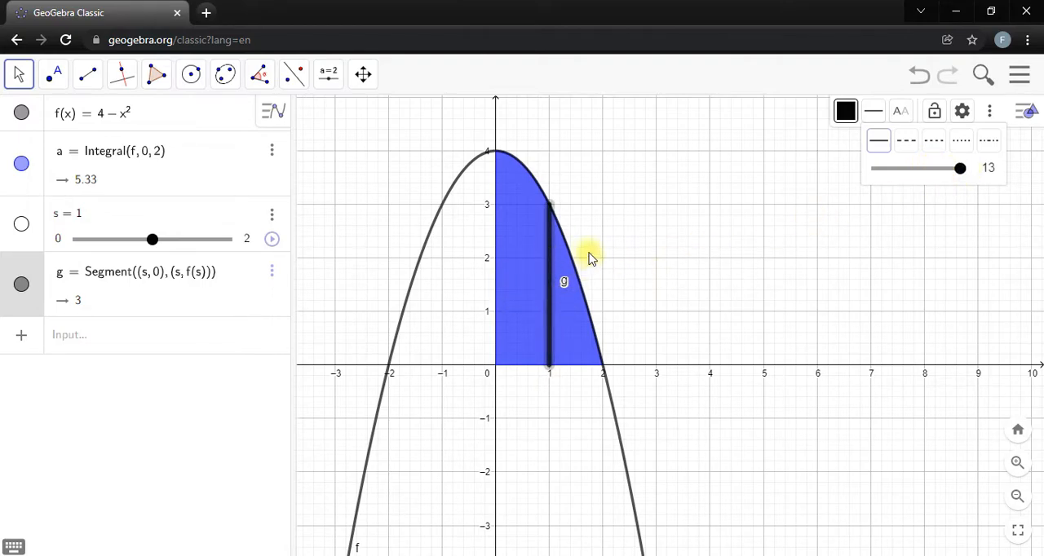
pyautogui.click(641, 239)
pyautogui.moveTo(164, 245)
pyautogui.mouseDown()
pyautogui.moveTo(84, 244)
pyautogui.moveTo(173, 245)
pyautogui.moveTo(133, 243)
pyautogui.moveTo(134, 253)
pyautogui.moveTo(139, 245)
pyautogui.mouseUp()
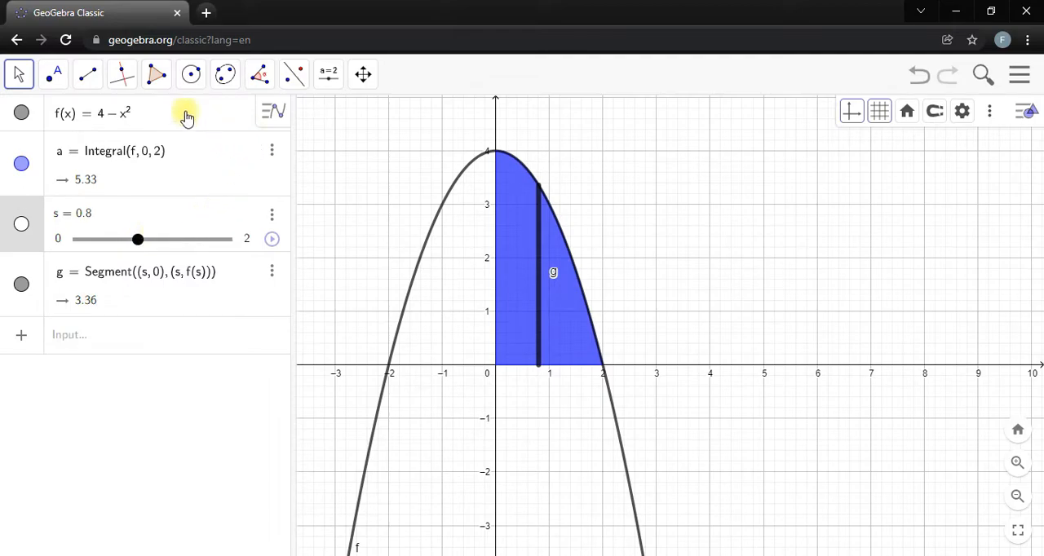
# Show the 3D Graphics view alongside the 2D graph.
pyautogui.moveTo(358, 138); pyautogui.dragTo(327, 190)
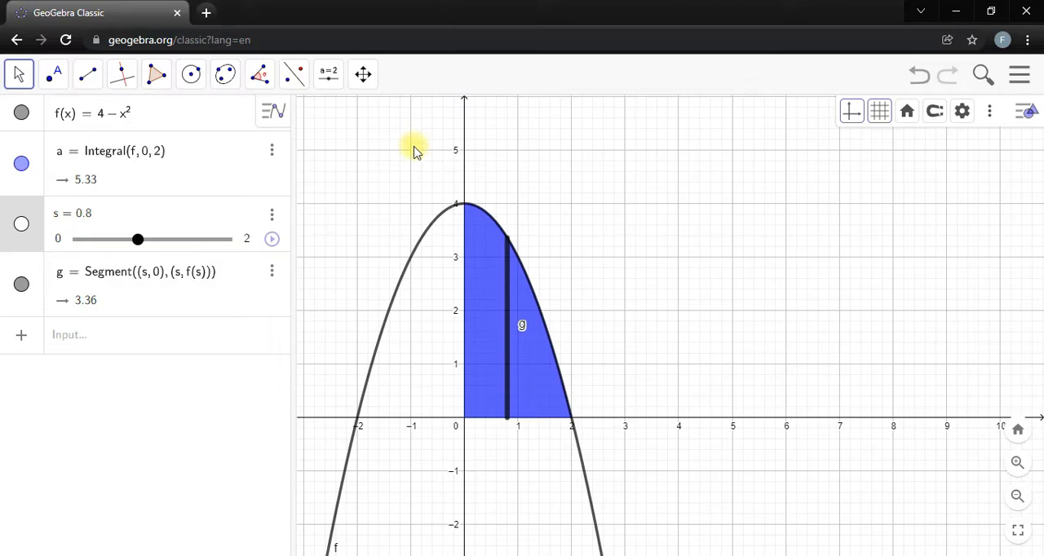
pyautogui.click(1019, 75)
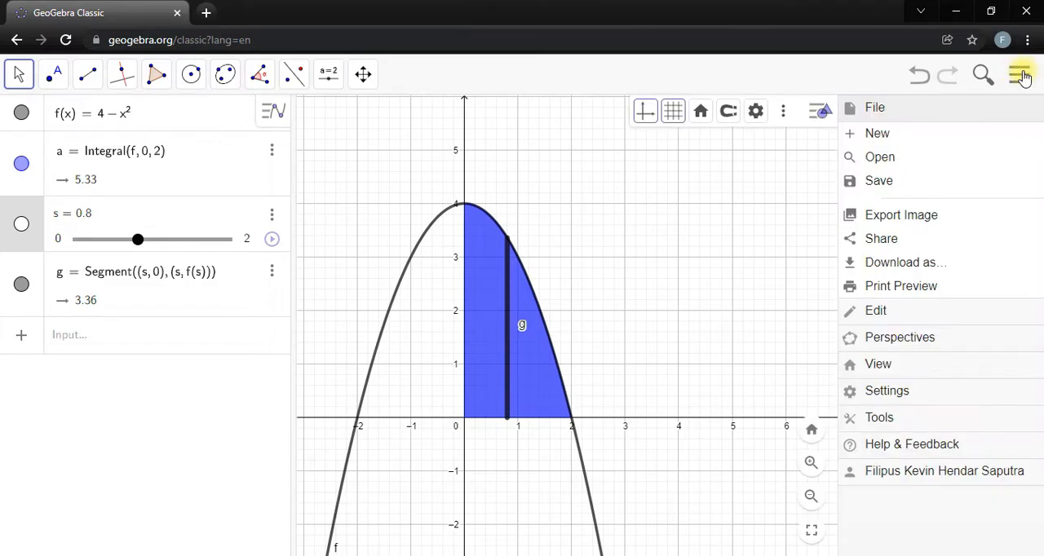
pyautogui.click(883, 366)
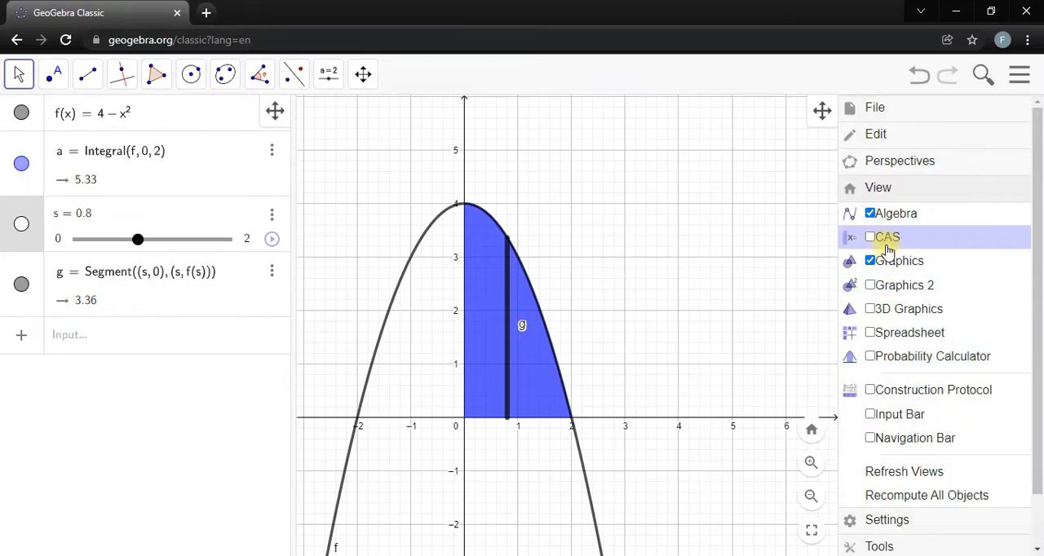
pyautogui.click(870, 318)
pyautogui.moveTo(589, 252)
pyautogui.mouseDown()
pyautogui.moveTo(616, 273)
pyautogui.moveTo(601, 295)
pyautogui.moveTo(625, 305)
pyautogui.moveTo(609, 344)
pyautogui.moveTo(593, 270)
pyautogui.moveTo(566, 246)
pyautogui.moveTo(585, 240)
pyautogui.moveTo(606, 294)
pyautogui.moveTo(597, 320)
pyautogui.moveTo(574, 261)
pyautogui.moveTo(616, 265)
pyautogui.moveTo(595, 265)
pyautogui.mouseUp()
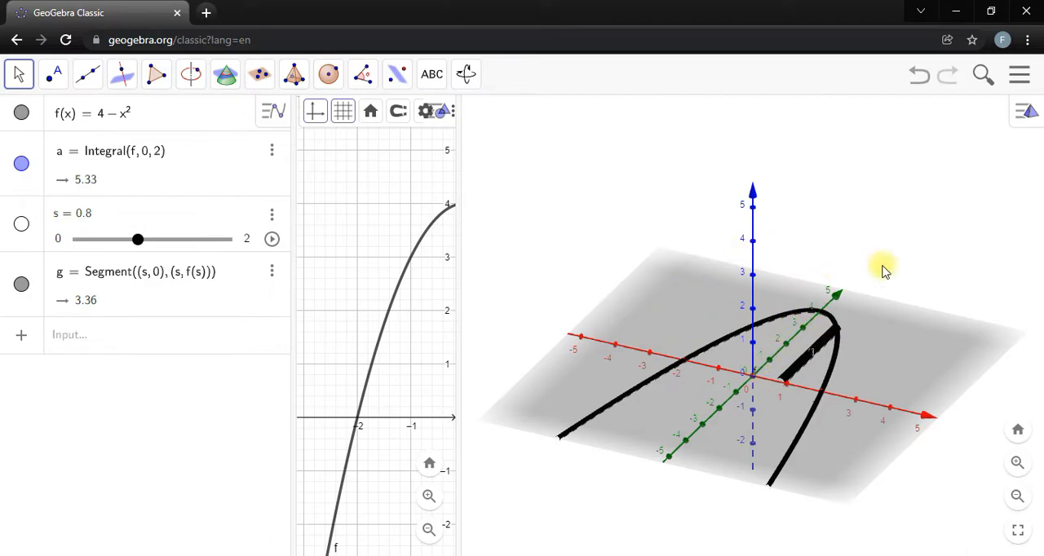
# Make the y-axis vertical in the 3D view's settings.
pyautogui.click(1030, 114)
pyautogui.click(962, 112)
pyautogui.scroll(-4, 827, 318)
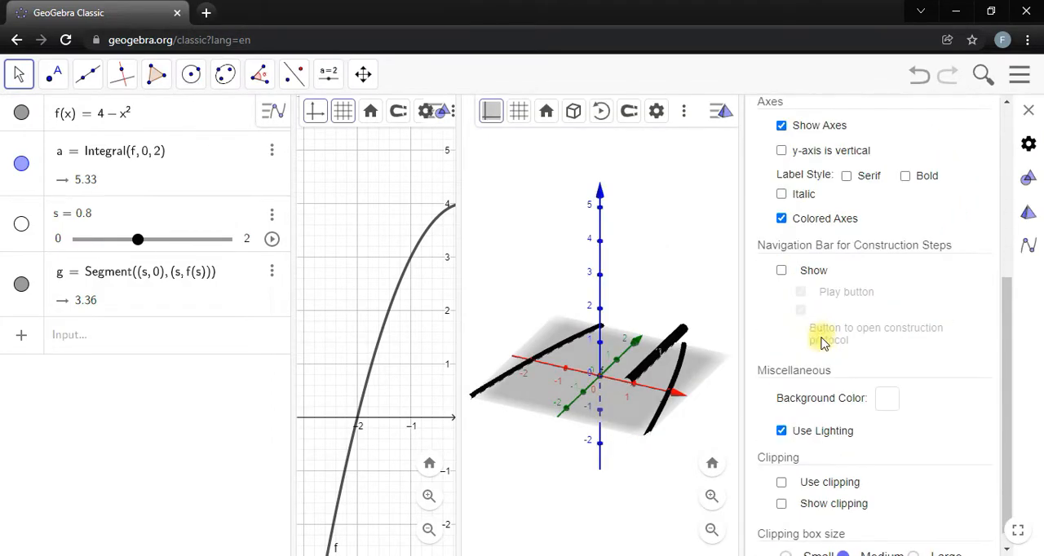
pyautogui.scroll(2, 818, 322)
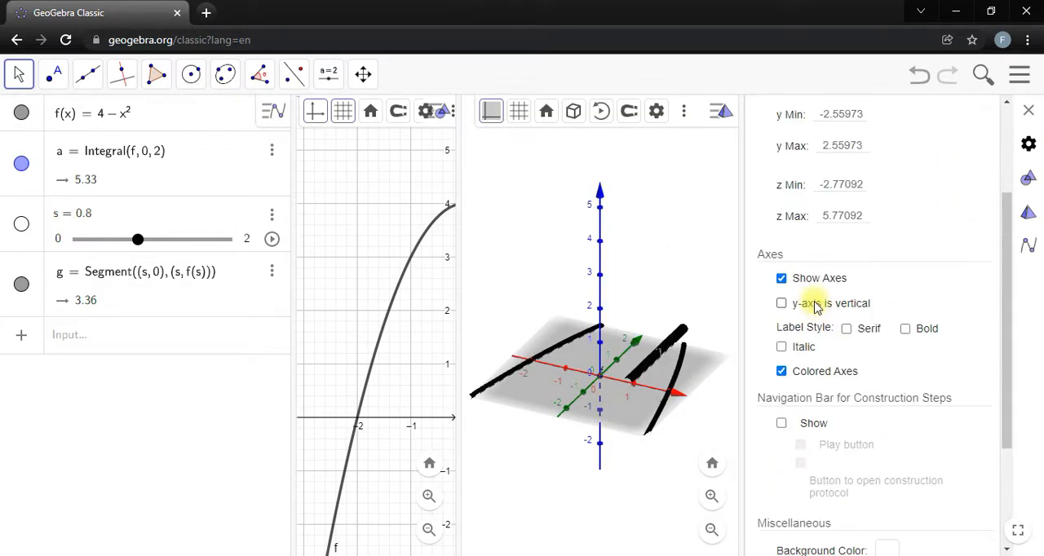
pyautogui.click(781, 304)
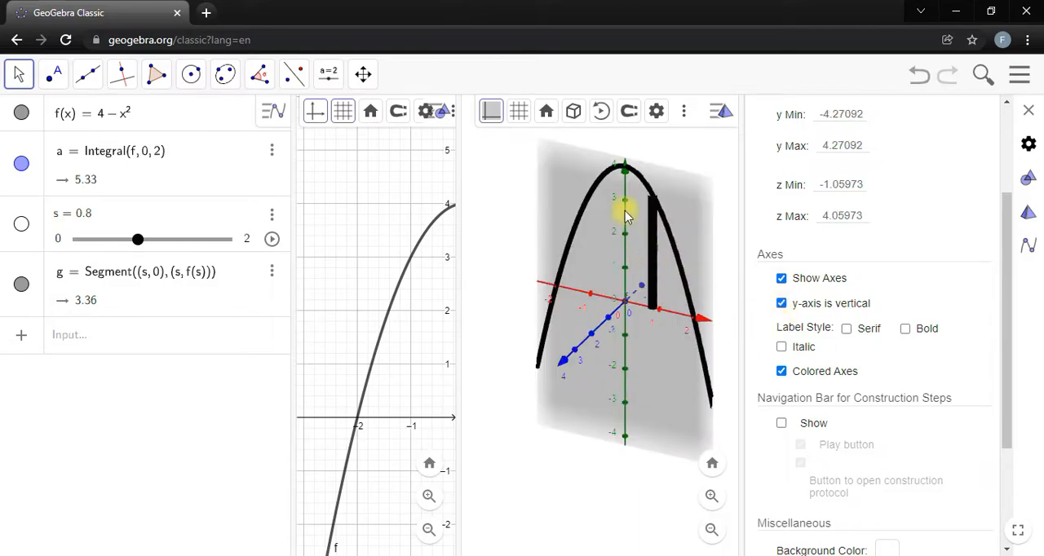
pyautogui.click(1028, 111)
# Insert the Surface command template with the arguments Curve, Angle and Line as a new algebra entry.
pyautogui.moveTo(623, 269); pyautogui.dragTo(608, 243)
pyautogui.moveTo(629, 193)
pyautogui.mouseDown()
pyautogui.moveTo(589, 228)
pyautogui.moveTo(655, 229)
pyautogui.moveTo(636, 220)
pyautogui.moveTo(645, 205)
pyautogui.mouseUp()
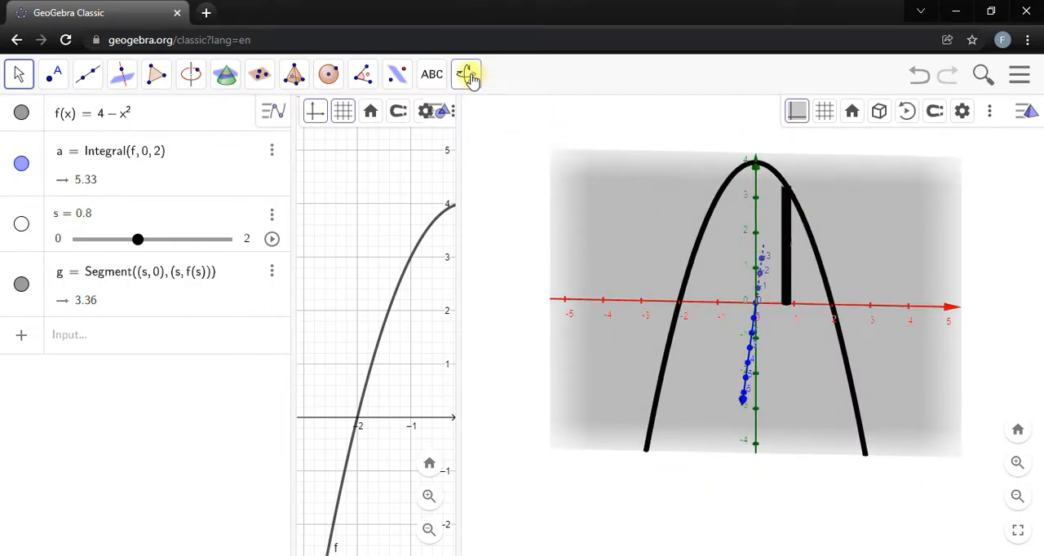
pyautogui.click(468, 75)
pyautogui.click(541, 153)
pyautogui.moveTo(664, 198); pyautogui.dragTo(630, 233)
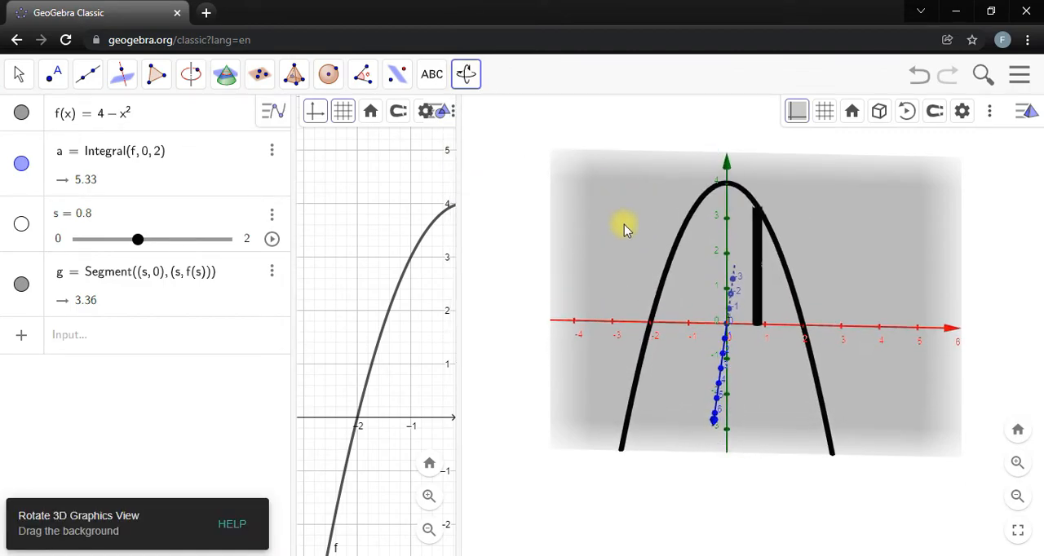
pyautogui.moveTo(623, 225)
pyautogui.mouseDown()
pyautogui.moveTo(608, 228)
pyautogui.moveTo(600, 209)
pyautogui.moveTo(604, 245)
pyautogui.moveTo(592, 247)
pyautogui.moveTo(613, 236)
pyautogui.mouseUp()
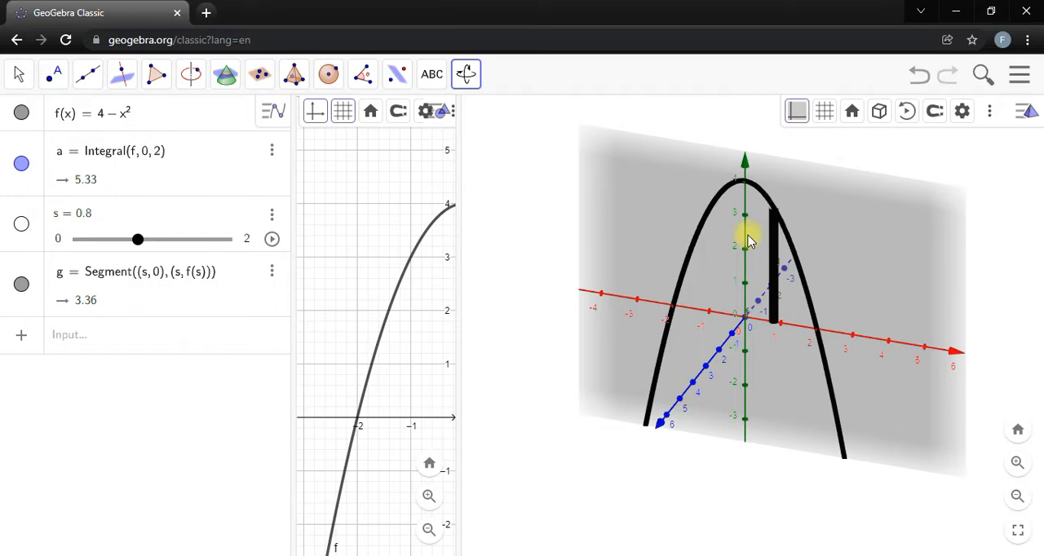
pyautogui.click(208, 348)
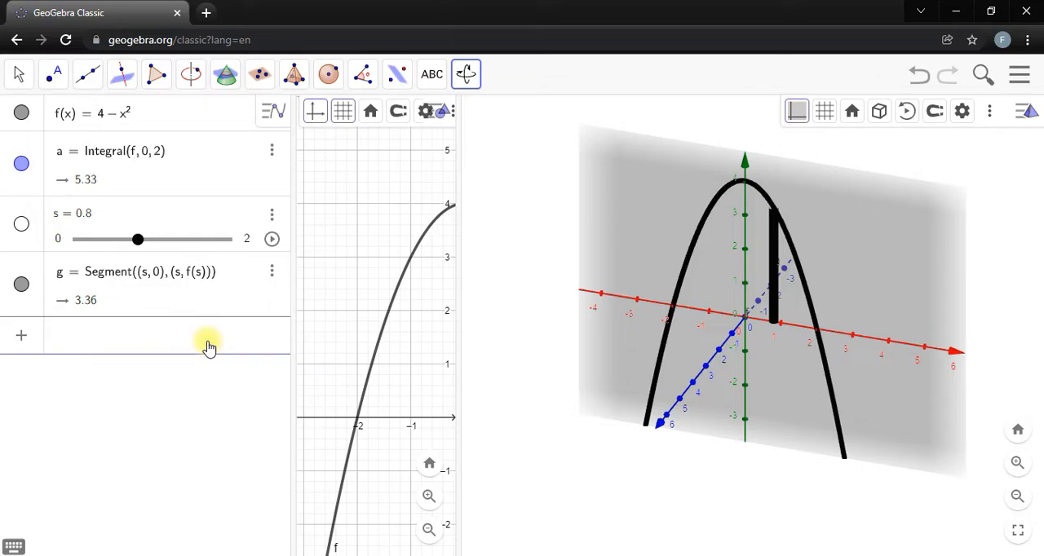
pyautogui.write('sur')
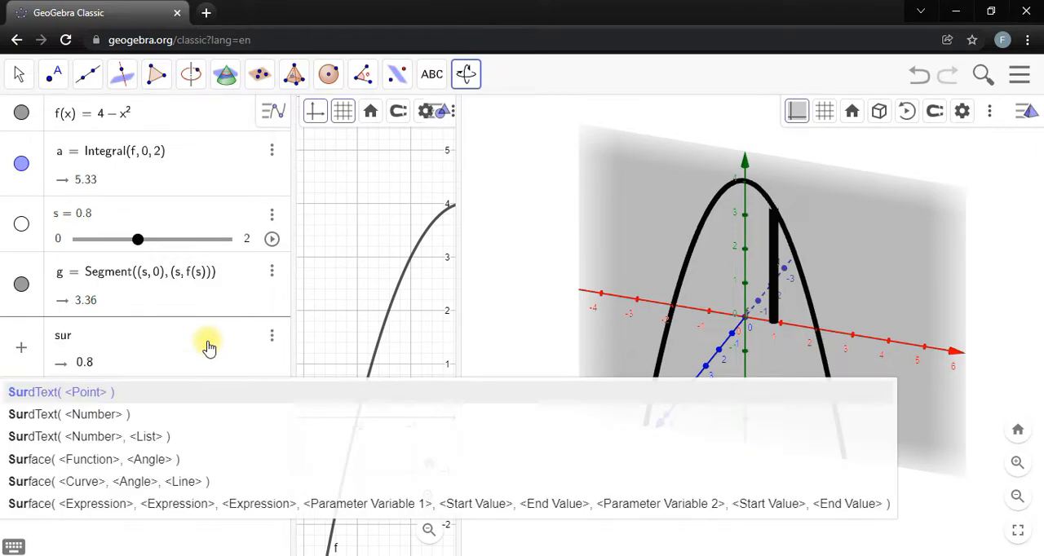
pyautogui.press('Down')
pyautogui.press('Down')
pyautogui.press('Down')
pyautogui.press('Down')
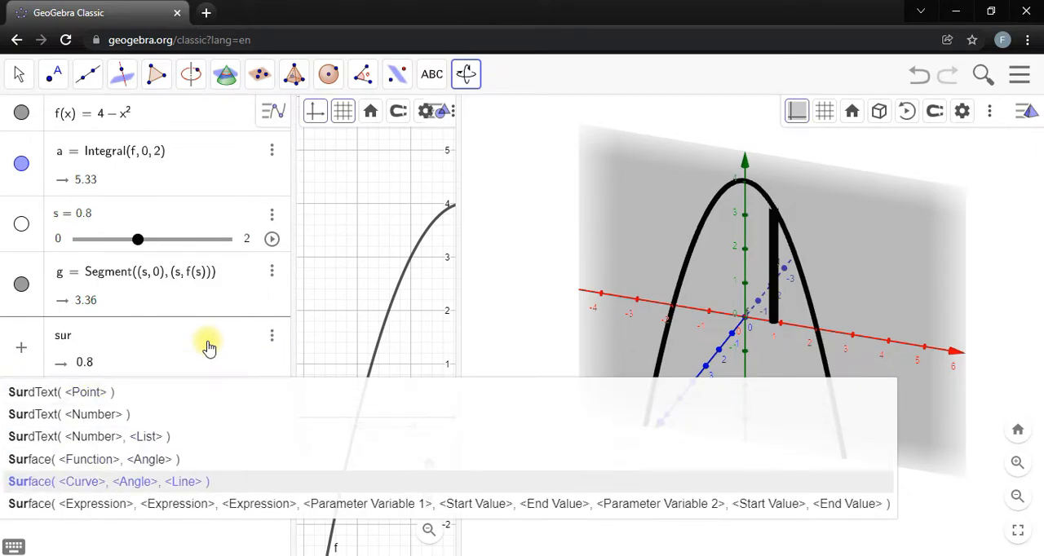
pyautogui.write('f')
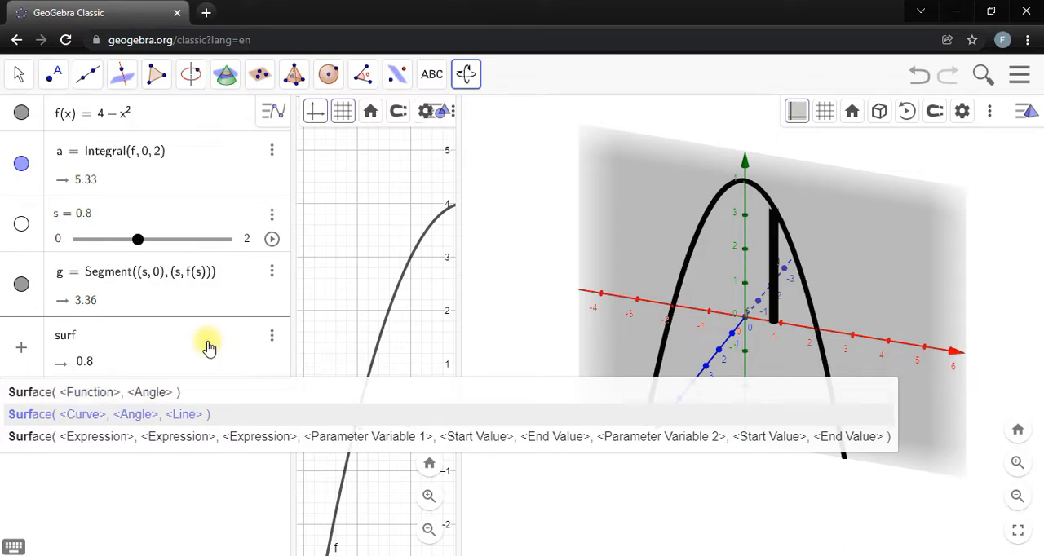
pyautogui.click(69, 416)
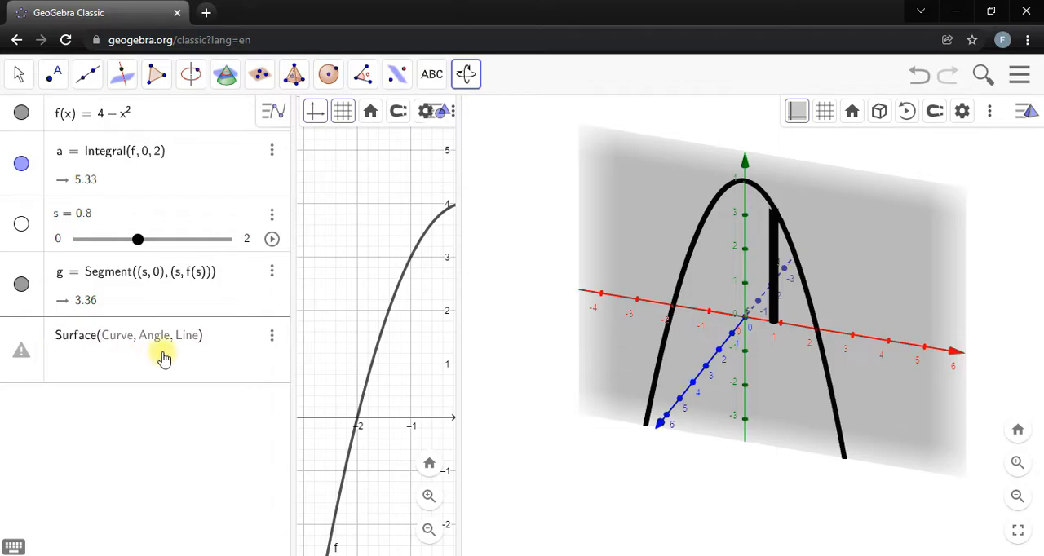
# Create an angle slider n from 0° to 360° with a 1° increment and hide it in the graphics view.
pyautogui.click(322, 292)
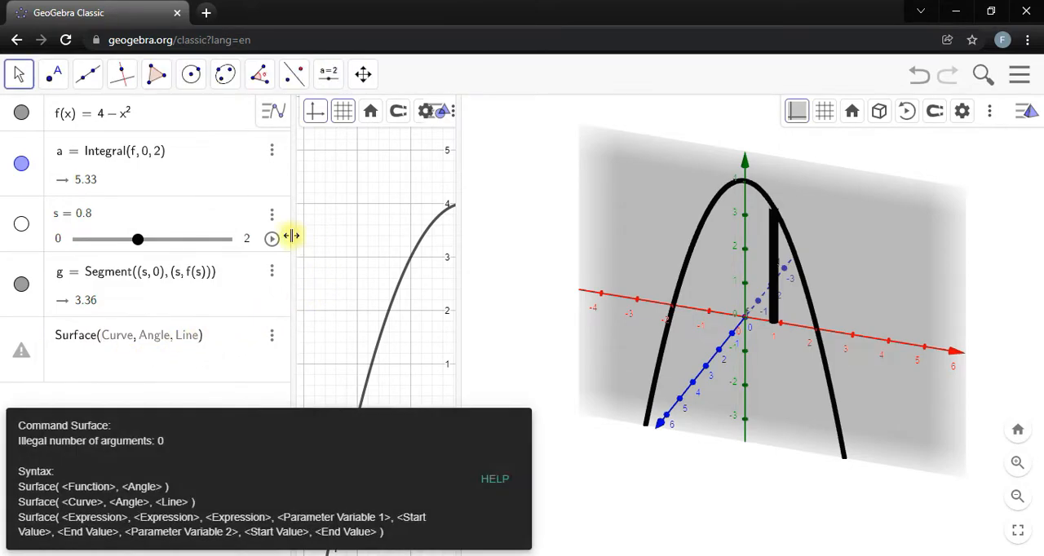
pyautogui.click(329, 79)
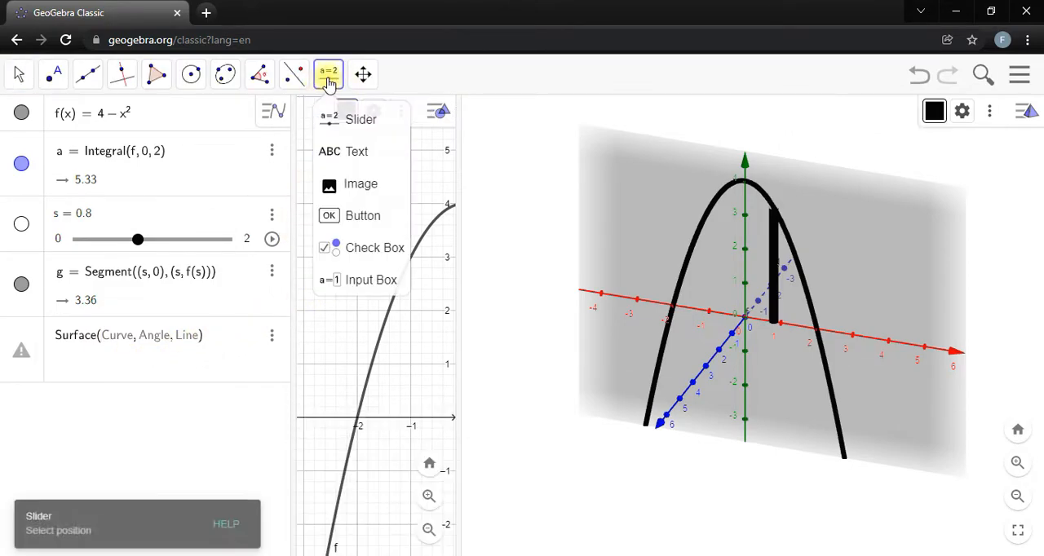
pyautogui.click(349, 127)
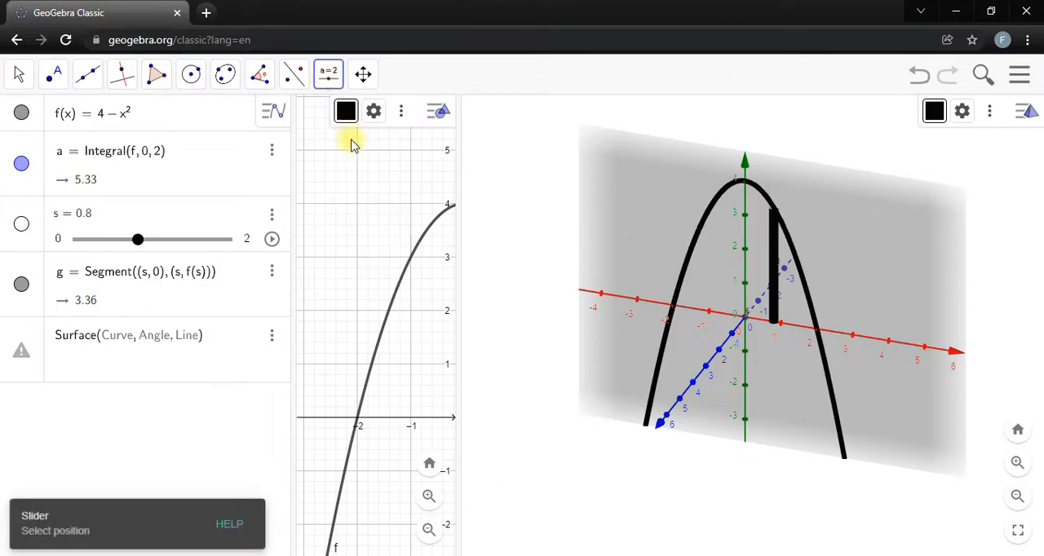
pyautogui.click(362, 223)
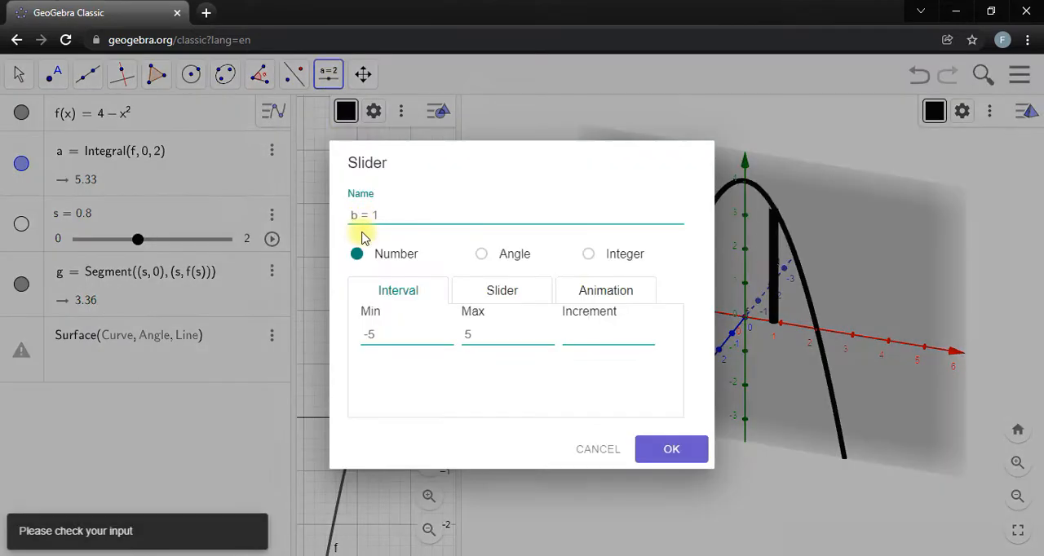
pyautogui.click(482, 256)
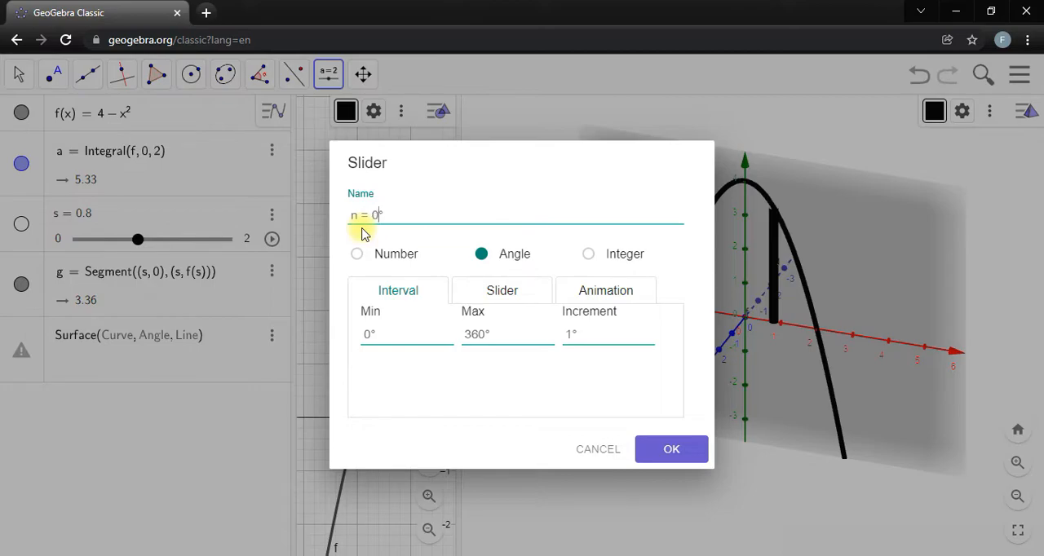
pyautogui.click(692, 448)
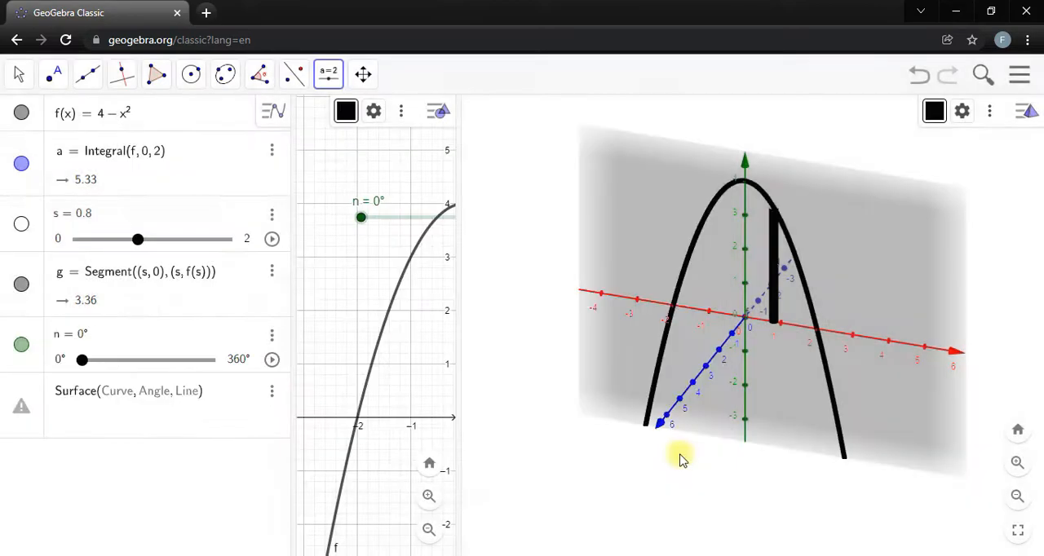
pyautogui.click(18, 352)
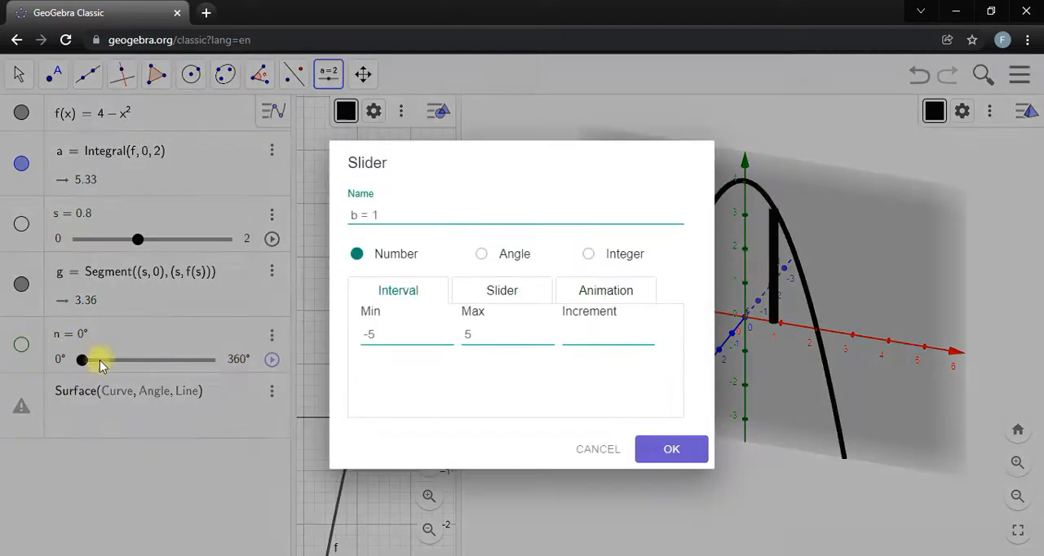
pyautogui.click(617, 450)
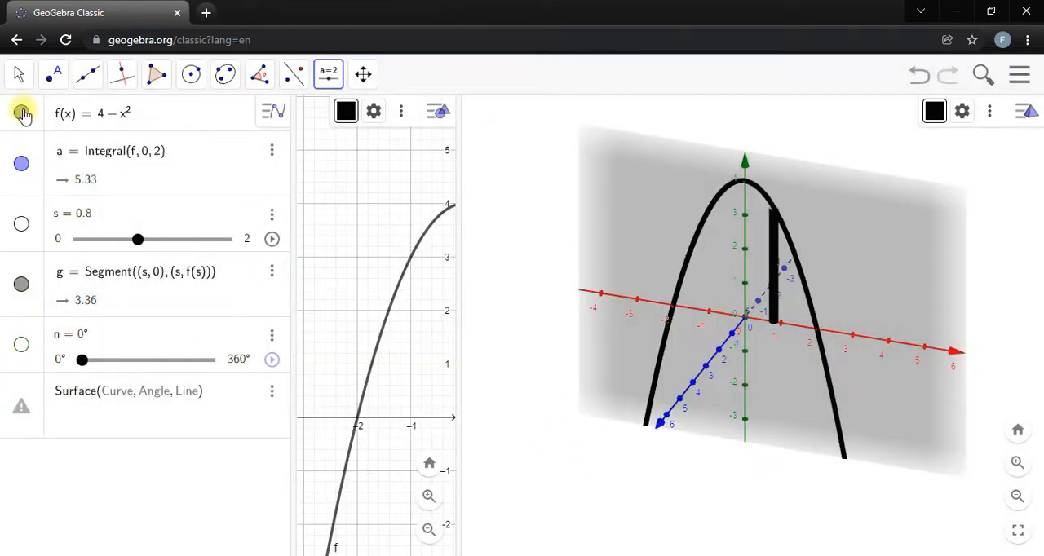
# Complete the surface entry as Surface(g, n, xAxis) and raise slider n to 359° to revolve the segment about the x-axis.
pyautogui.click(18, 76)
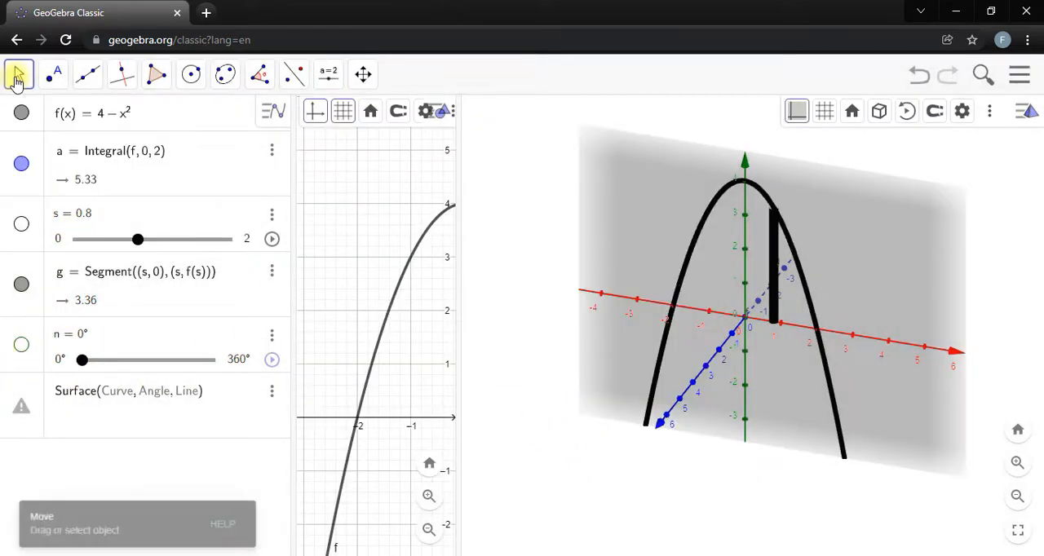
pyautogui.click(98, 412)
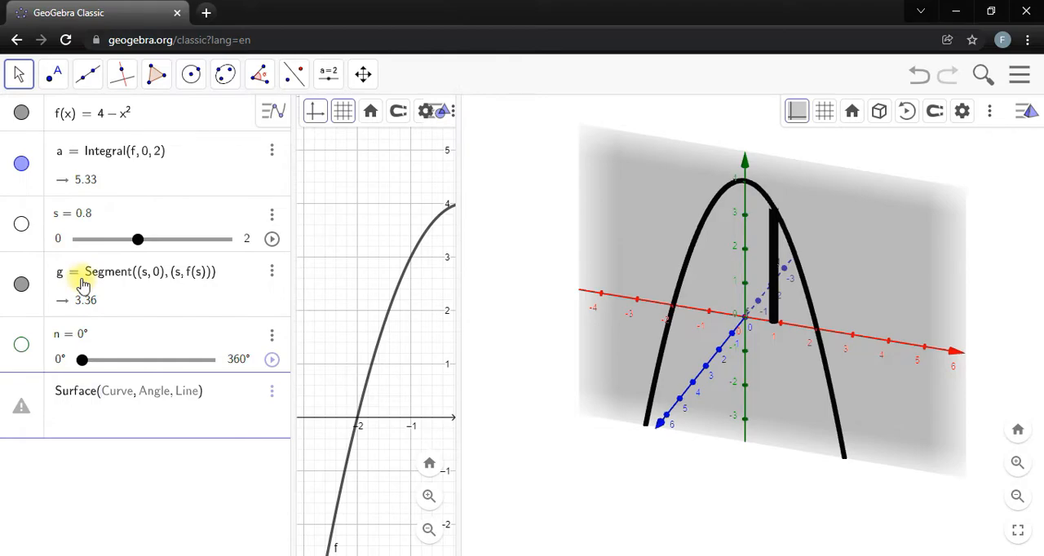
pyautogui.write('g, n, xAxsi')
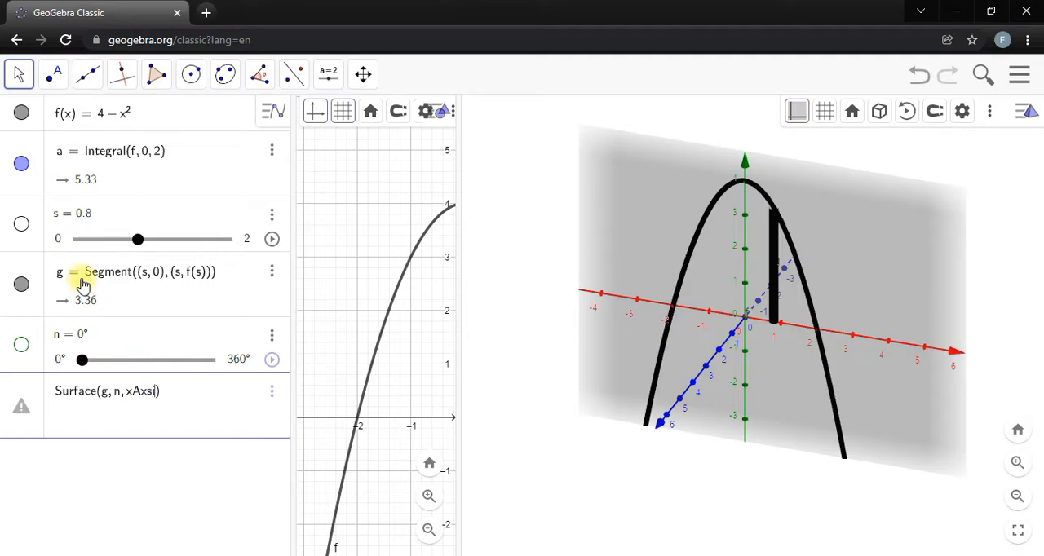
pyautogui.press('Return')
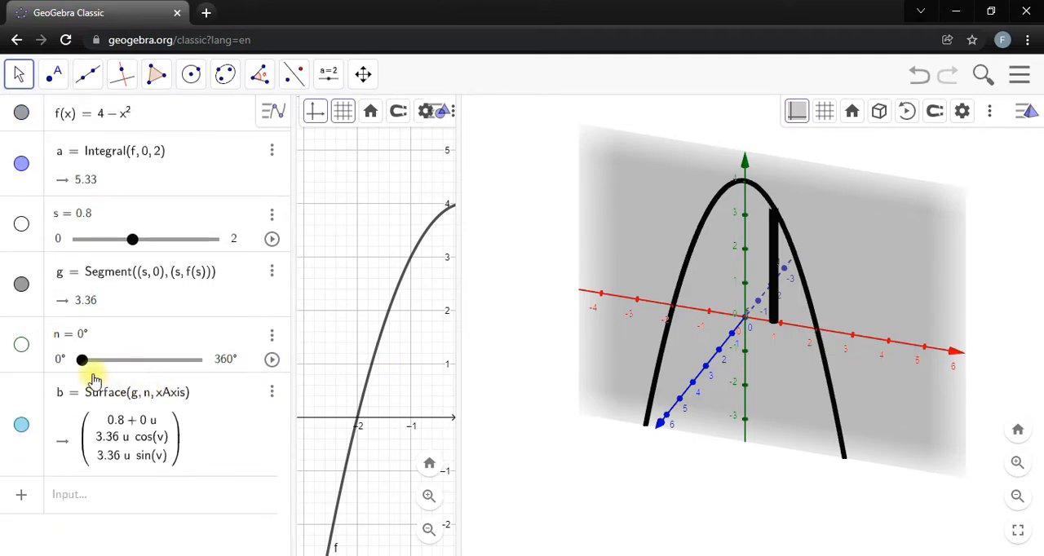
pyautogui.moveTo(82, 364); pyautogui.dragTo(242, 333)
pyautogui.moveTo(879, 302); pyautogui.dragTo(881, 308)
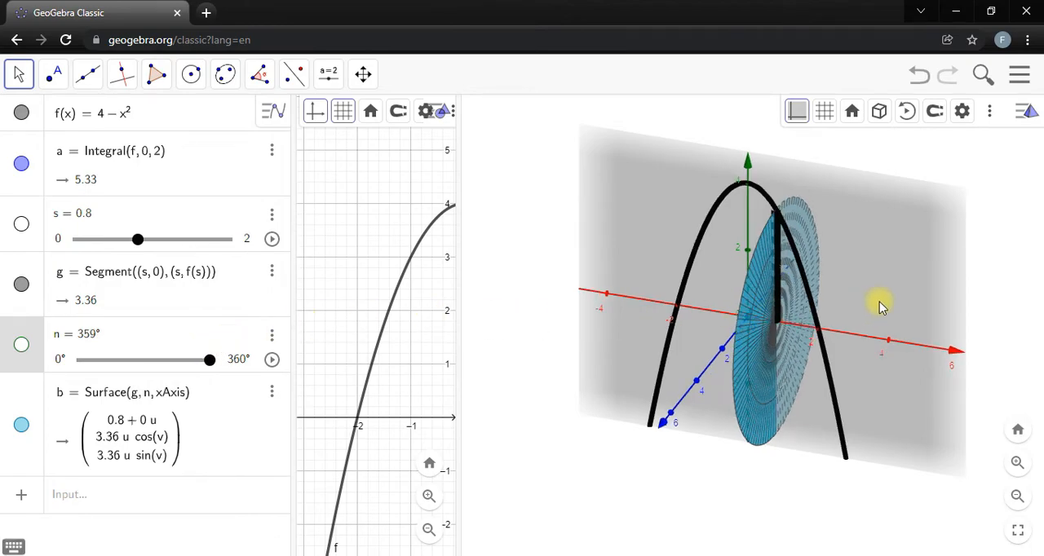
# Set the line thickness of the revolved surface b to 0 to remove its mesh lines.
pyautogui.moveTo(625, 291); pyautogui.dragTo(641, 263)
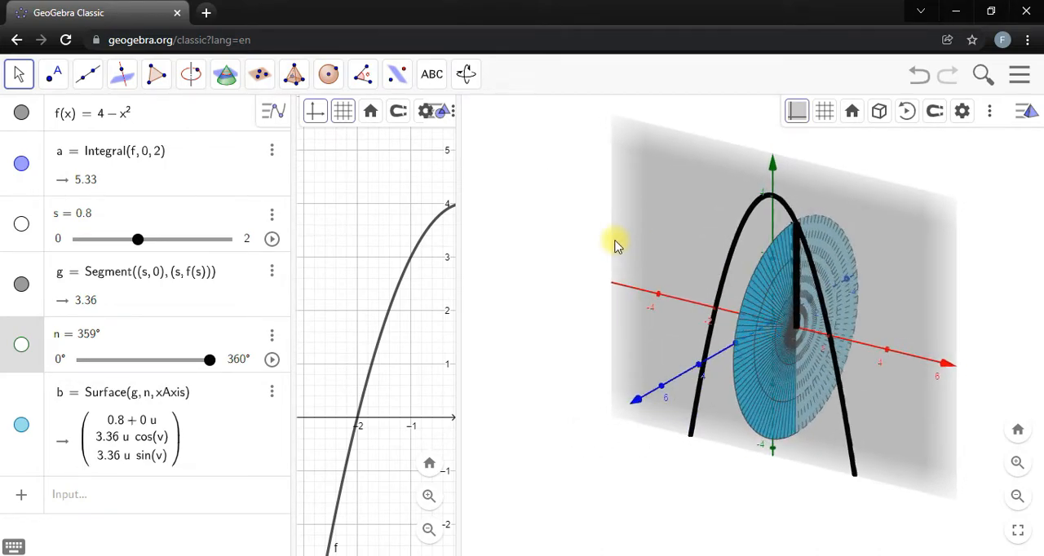
pyautogui.click(263, 436)
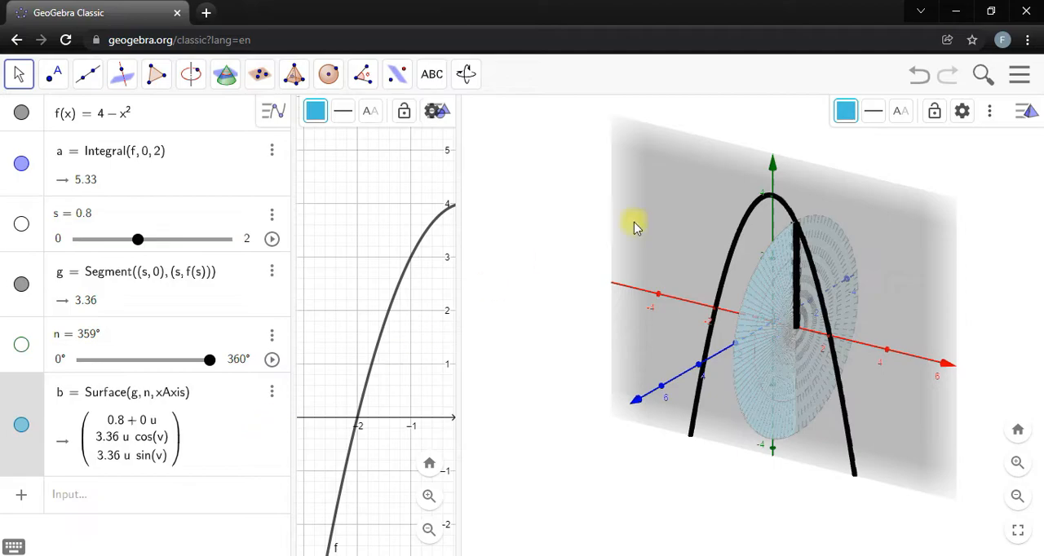
pyautogui.click(871, 120)
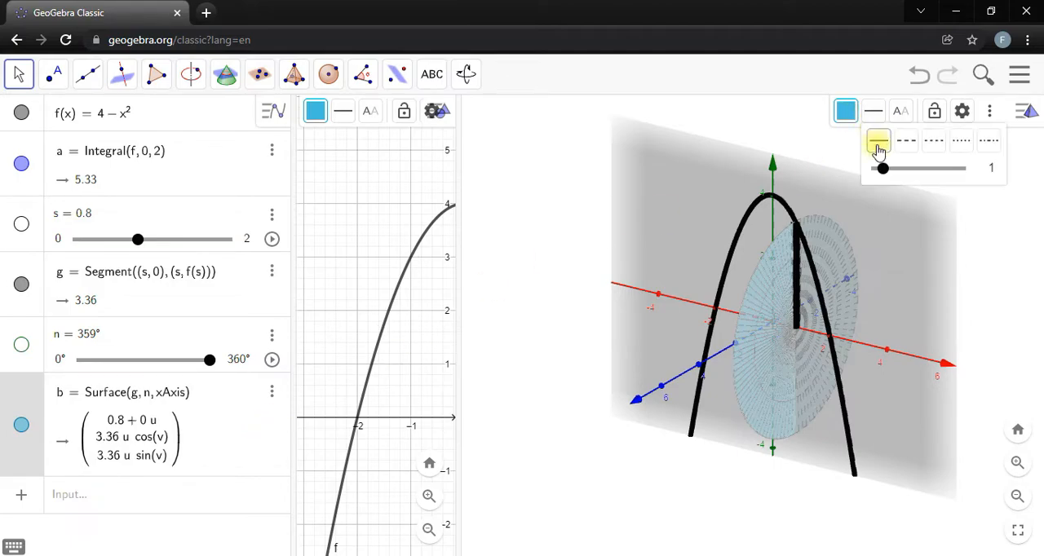
pyautogui.moveTo(883, 169); pyautogui.dragTo(869, 168)
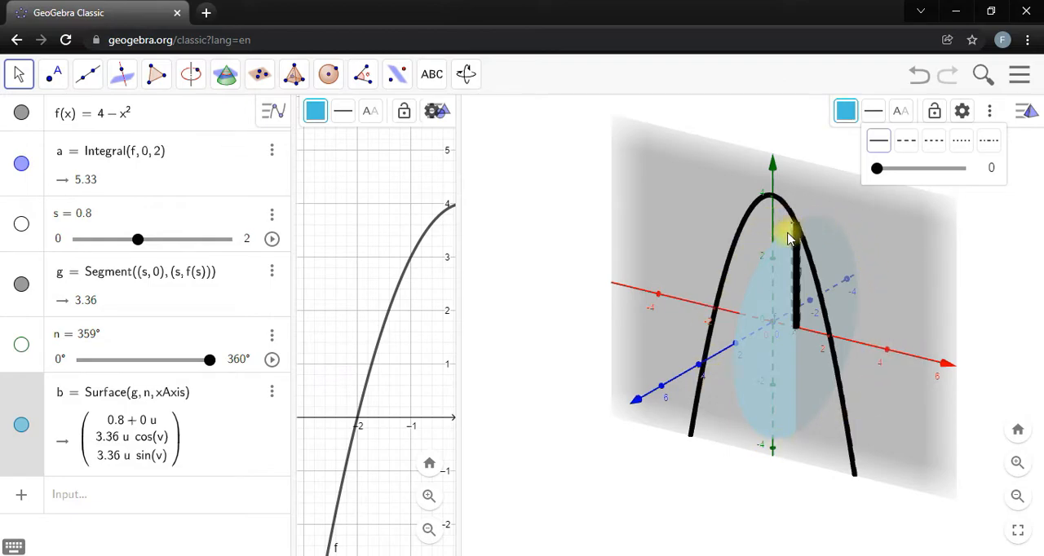
# Colour the revolved surface b red and raise its opacity to 100.
pyautogui.click(846, 114)
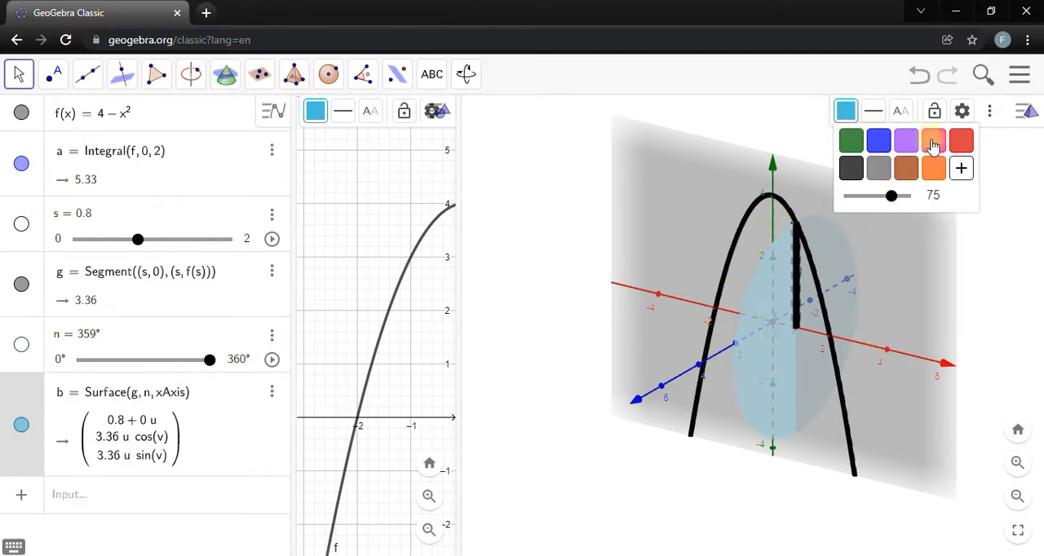
pyautogui.click(962, 143)
pyautogui.moveTo(891, 196); pyautogui.dragTo(946, 196)
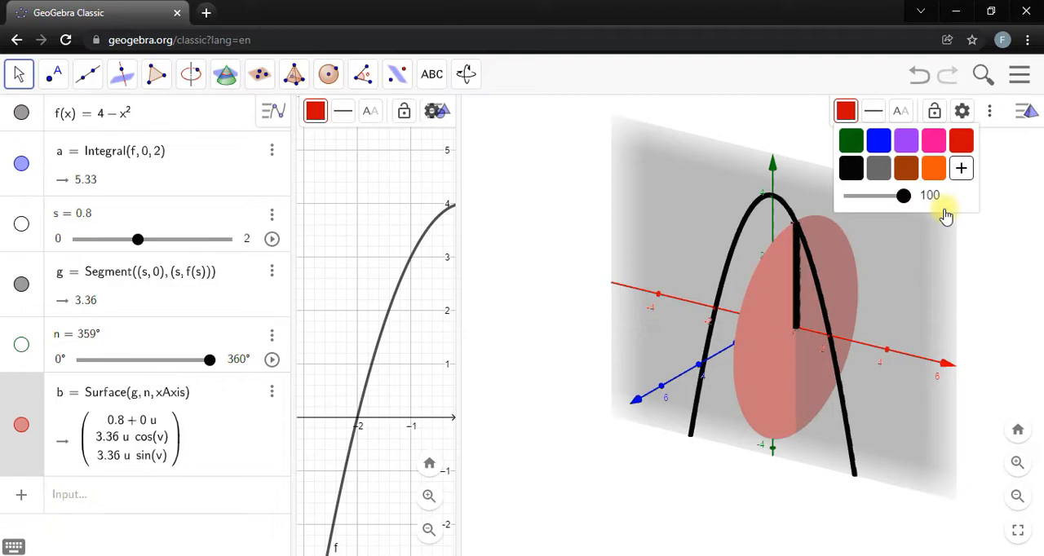
pyautogui.click(627, 314)
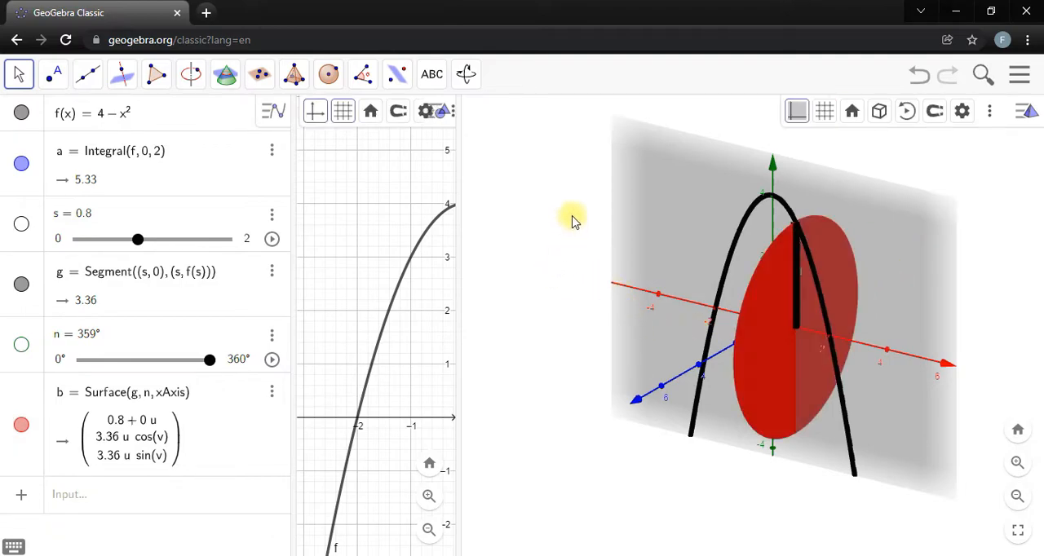
# Hide the xy-plane in the 3D view while keeping the coordinate axes shown.
pyautogui.moveTo(562, 250); pyautogui.dragTo(577, 253)
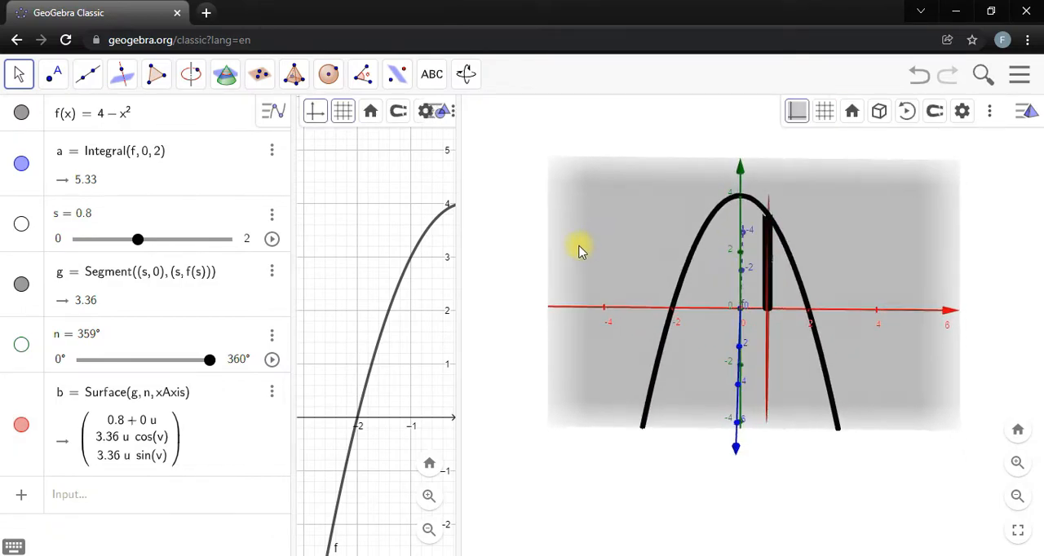
pyautogui.moveTo(561, 239); pyautogui.dragTo(566, 239)
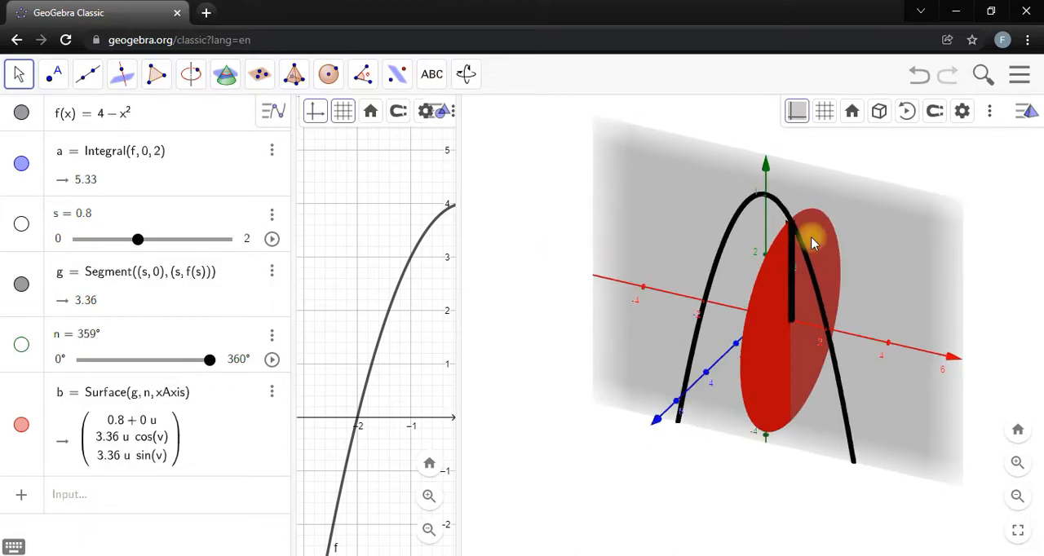
pyautogui.moveTo(576, 204)
pyautogui.mouseDown()
pyautogui.moveTo(601, 239)
pyautogui.moveTo(585, 199)
pyautogui.mouseUp()
pyautogui.moveTo(538, 256); pyautogui.dragTo(536, 250)
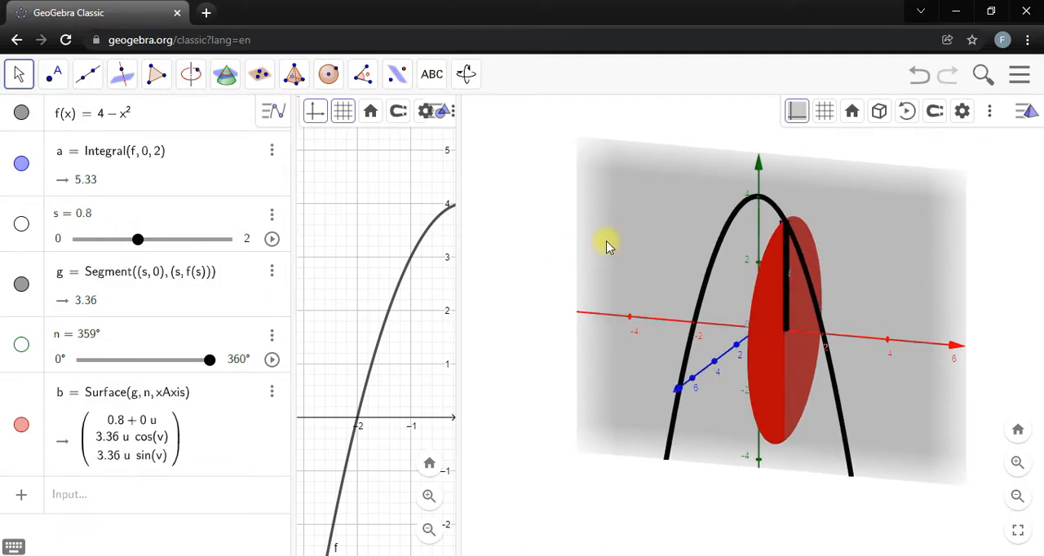
pyautogui.click(802, 122)
pyautogui.click(830, 138)
# Set slider s to 1 to shift the segment and its revolved disc along the x-axis.
pyautogui.moveTo(607, 238)
pyautogui.mouseDown()
pyautogui.moveTo(569, 231)
pyautogui.moveTo(561, 242)
pyautogui.moveTo(614, 261)
pyautogui.moveTo(578, 242)
pyautogui.moveTo(606, 247)
pyautogui.mouseUp()
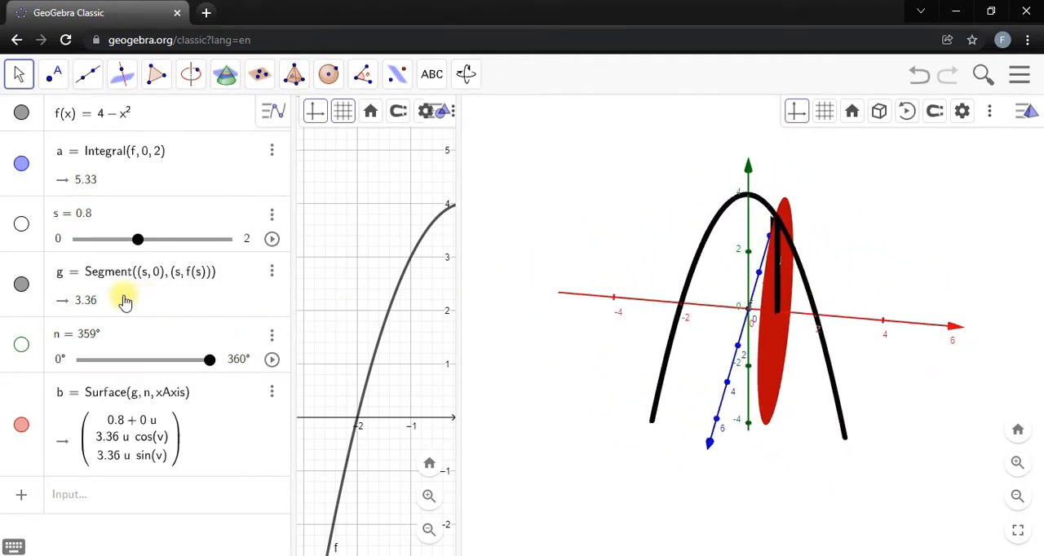
pyautogui.moveTo(139, 245); pyautogui.dragTo(162, 255)
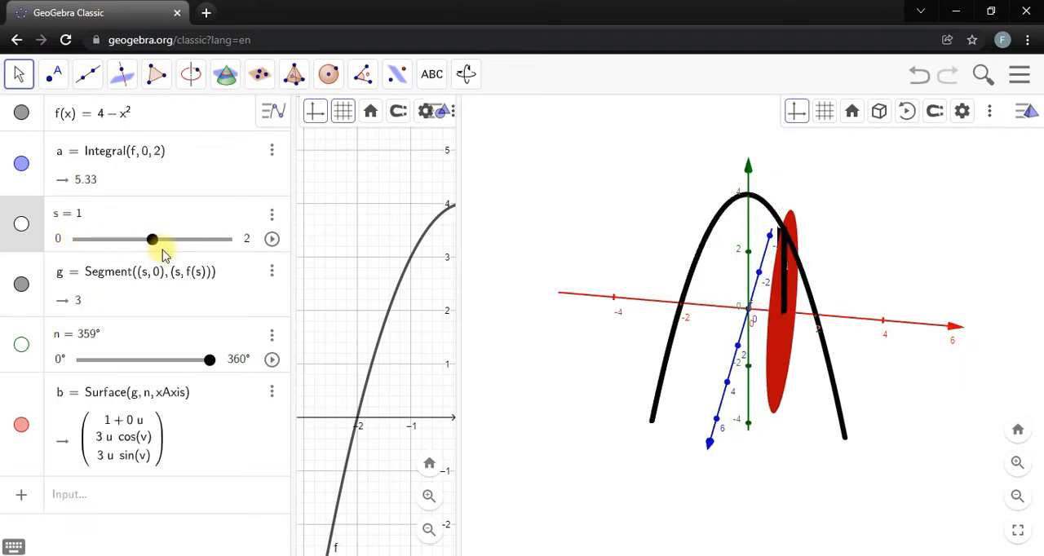
pyautogui.moveTo(862, 233); pyautogui.dragTo(881, 235)
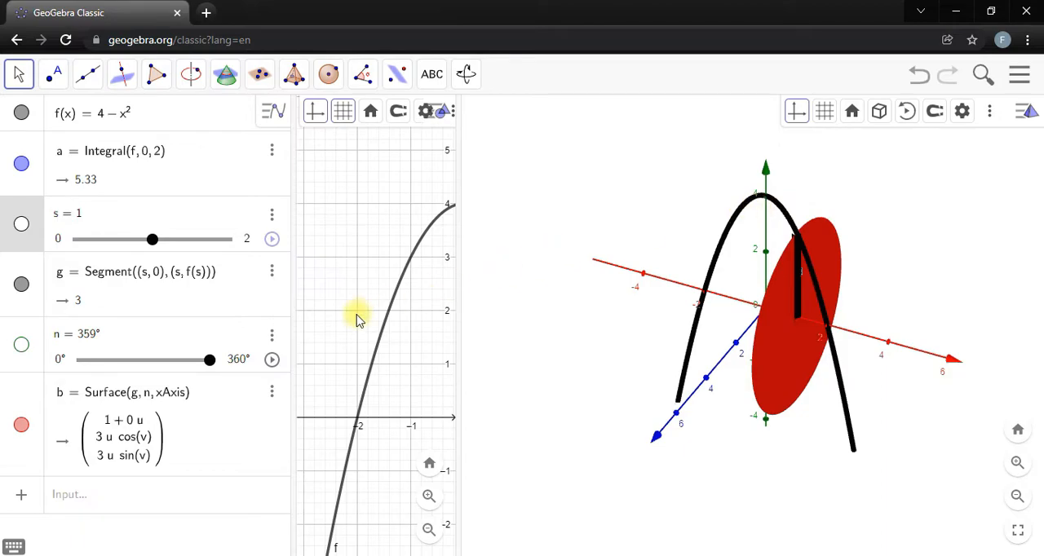
# Shift and widen the 2D graphics view to show the whole shaded region from 0 to 2.
pyautogui.moveTo(397, 237); pyautogui.dragTo(338, 252)
pyautogui.moveTo(411, 182); pyautogui.dragTo(377, 191)
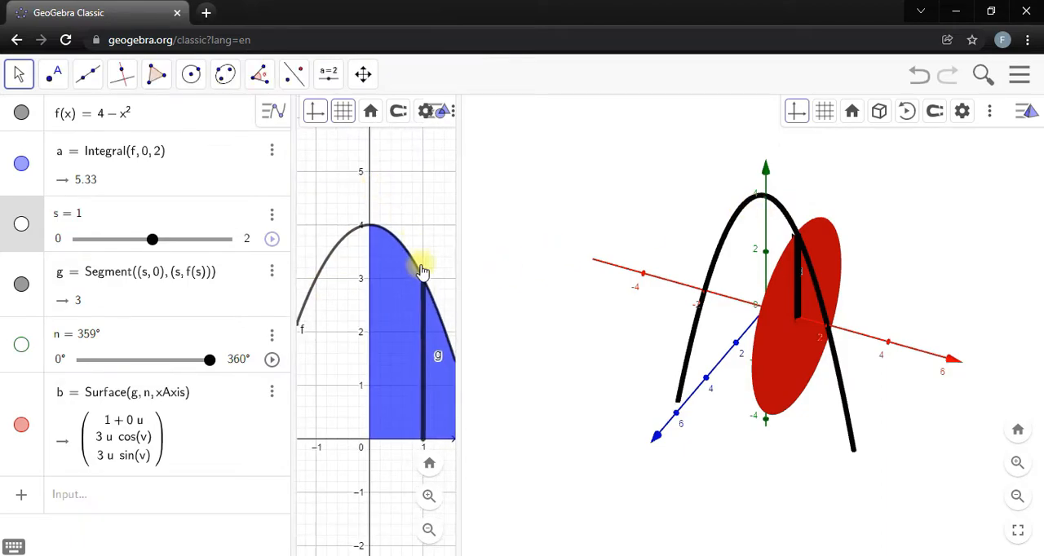
pyautogui.moveTo(460, 309); pyautogui.dragTo(545, 320)
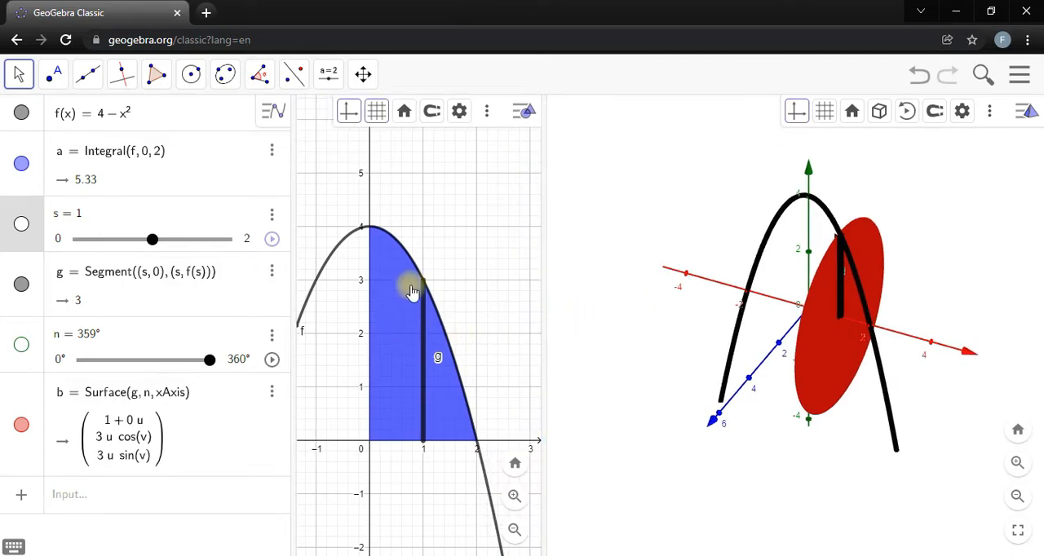
pyautogui.moveTo(617, 292)
pyautogui.mouseDown()
pyautogui.moveTo(643, 310)
pyautogui.moveTo(643, 299)
pyautogui.moveTo(632, 300)
pyautogui.mouseUp()
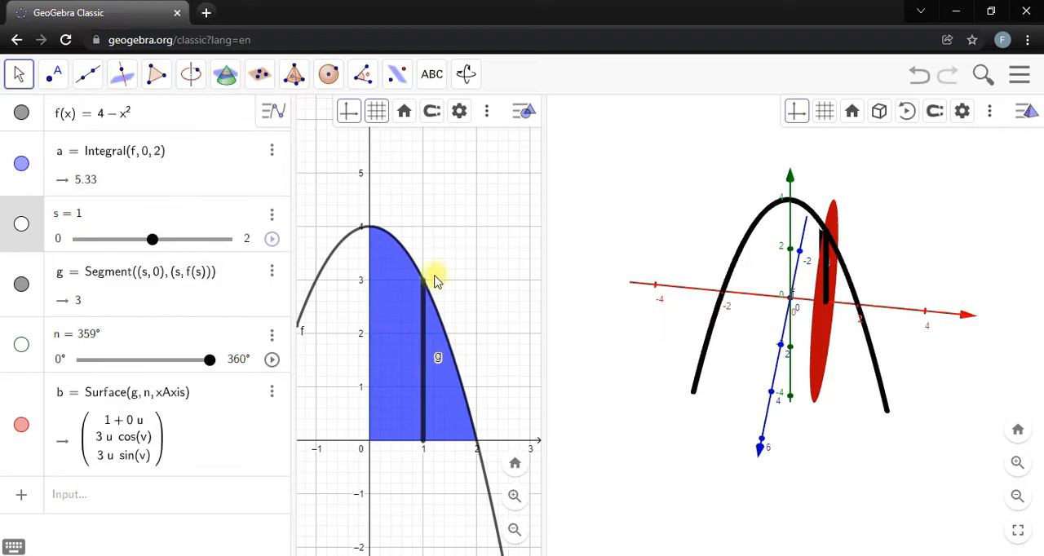
pyautogui.moveTo(568, 317); pyautogui.dragTo(581, 320)
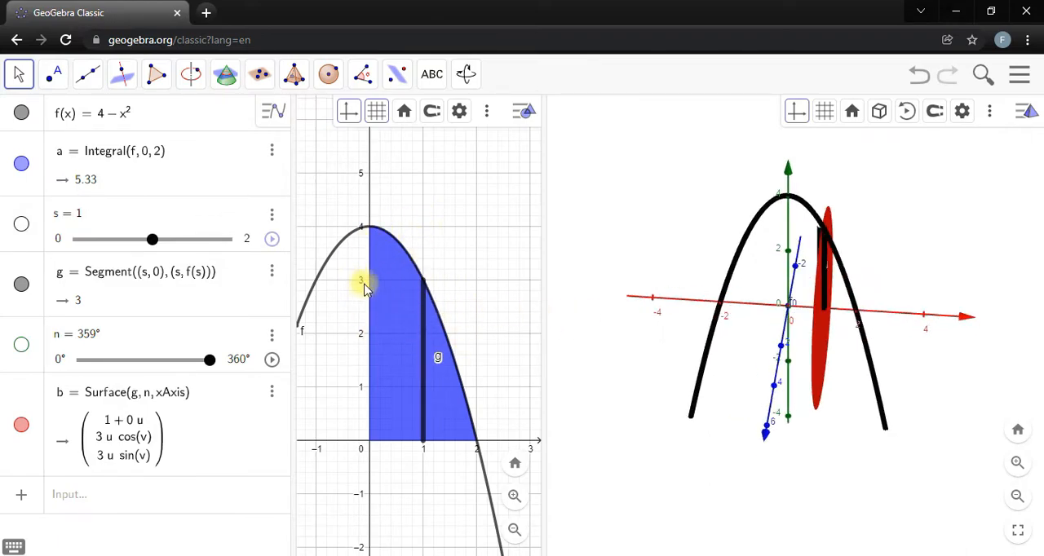
pyautogui.moveTo(614, 243); pyautogui.dragTo(601, 240)
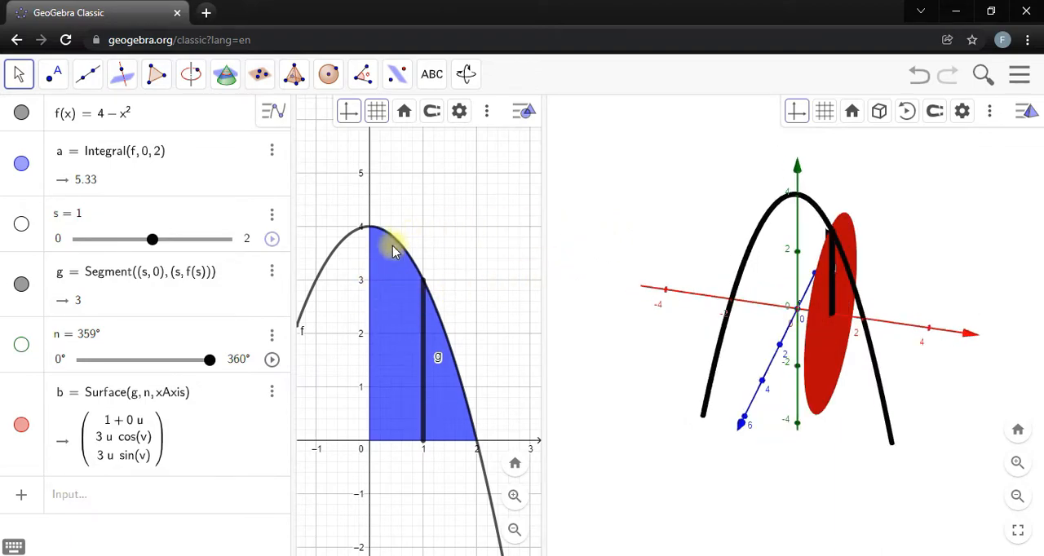
pyautogui.moveTo(660, 259); pyautogui.dragTo(645, 238)
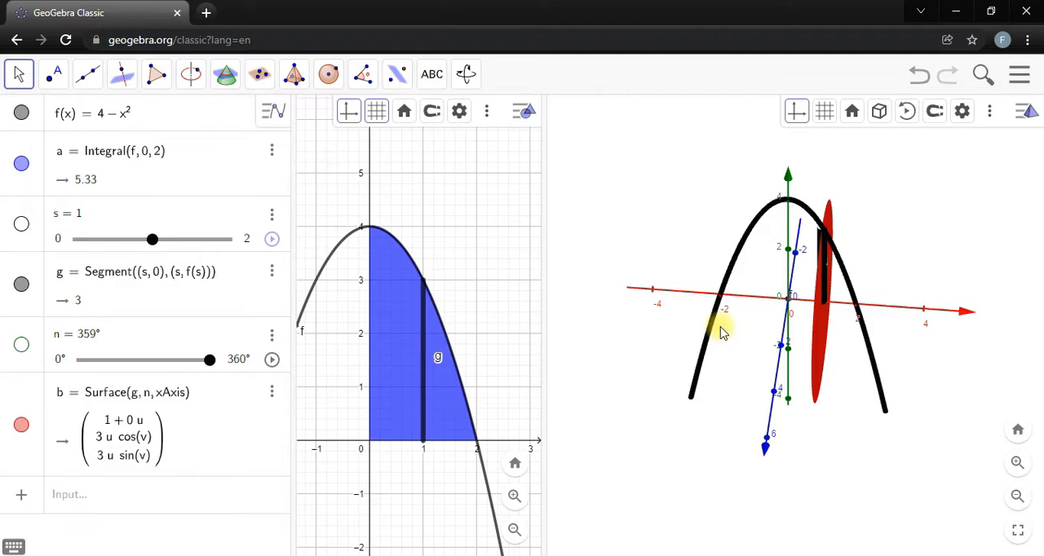
pyautogui.moveTo(760, 237); pyautogui.dragTo(663, 201)
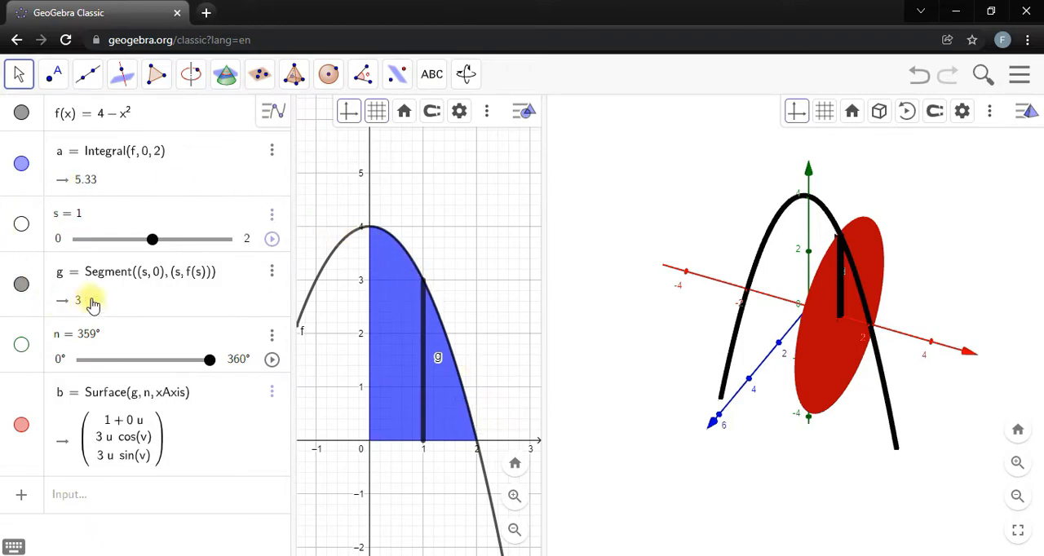
# Create the surface of revolution of f about the x-axis with Surface(f, n, xAxis).
pyautogui.click(117, 486)
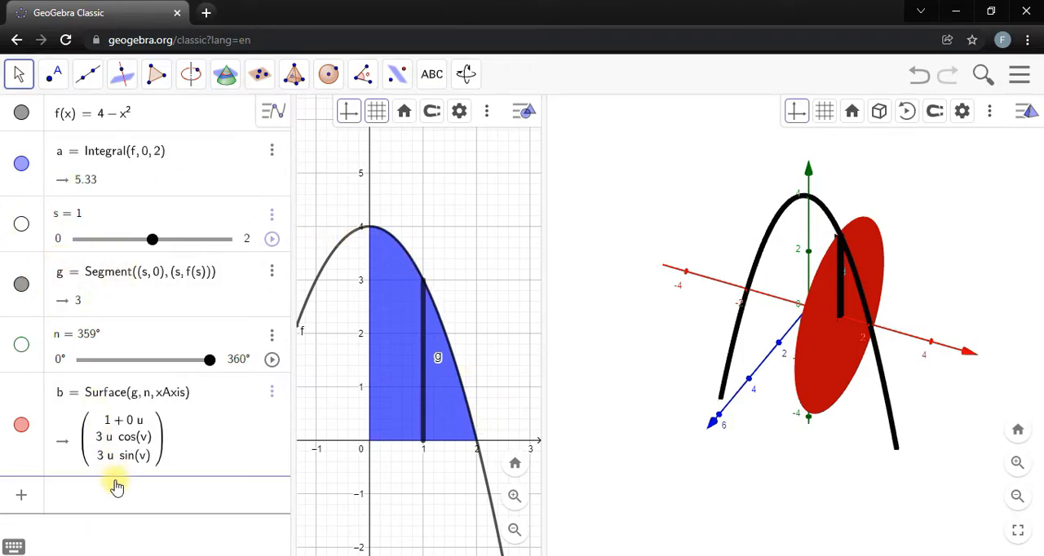
pyautogui.write('sur')
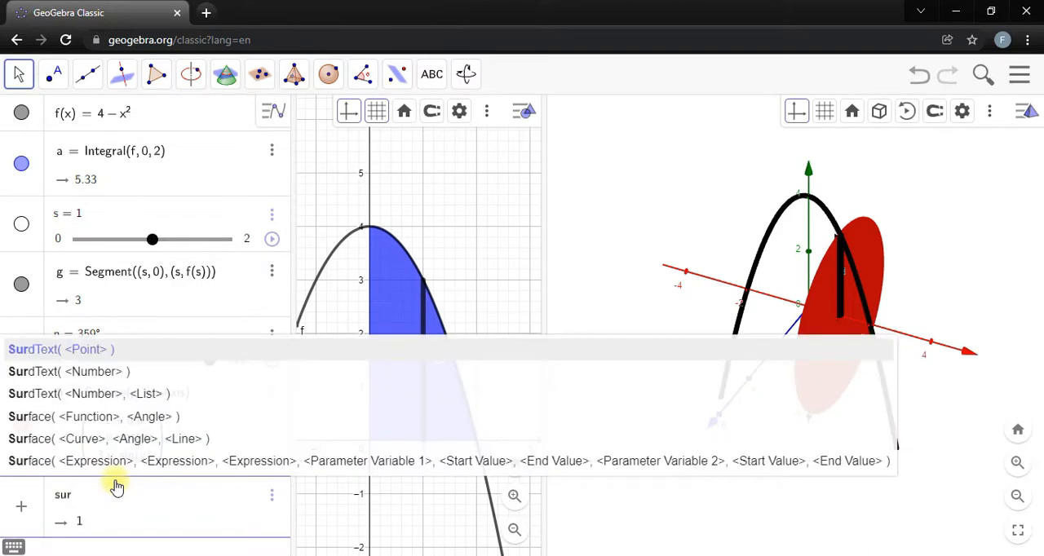
pyautogui.write('f')
pyautogui.press('Down')
pyautogui.press('Return')
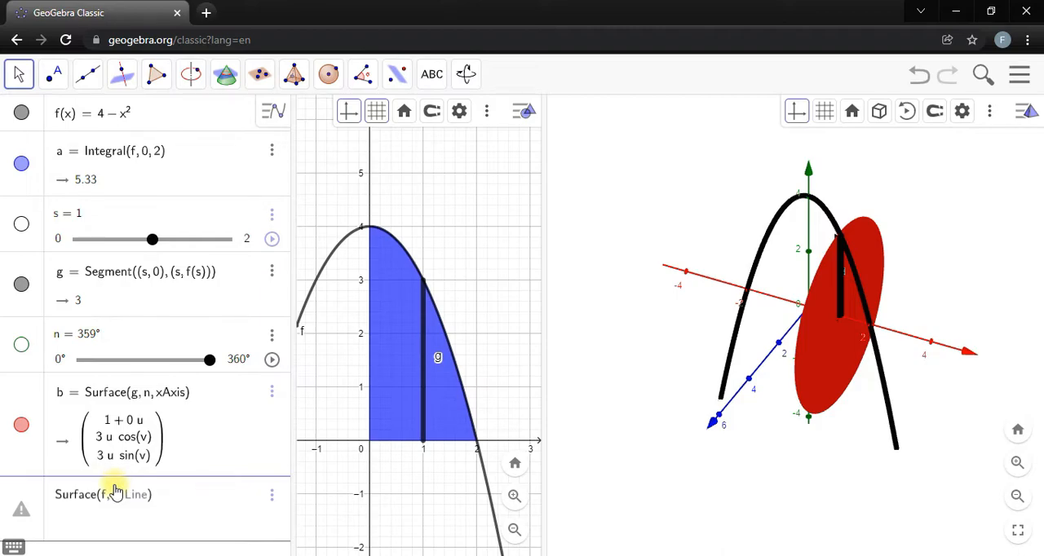
pyautogui.write('xis')
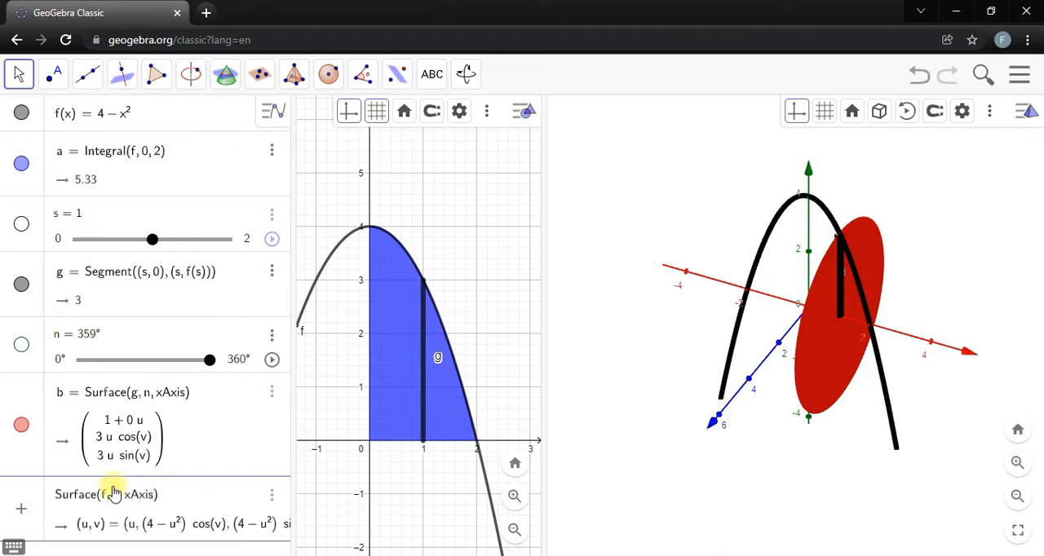
pyautogui.press('Return')
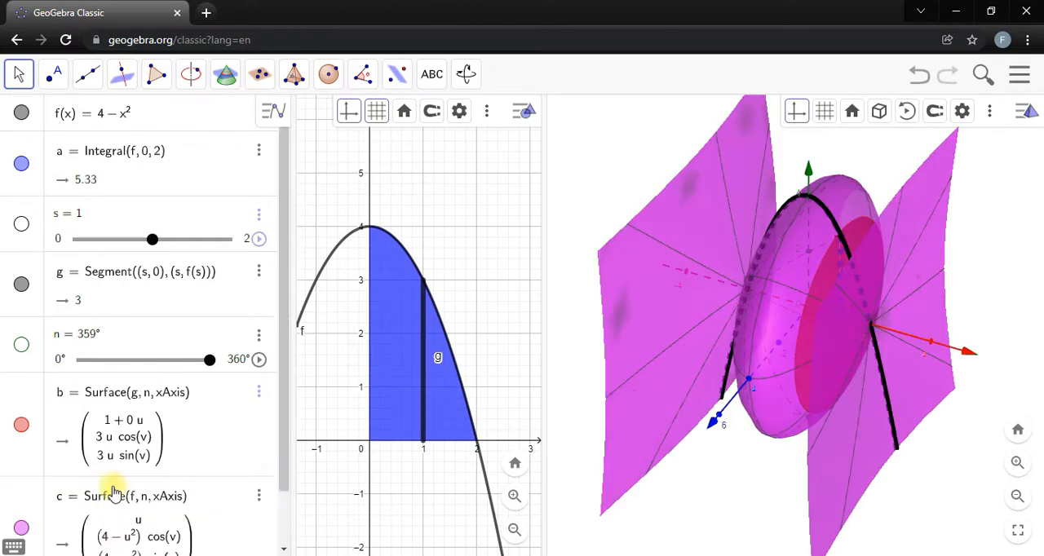
# Inspect the surface of revolution from several angles, and return slider n to 0°.
pyautogui.moveTo(196, 297); pyautogui.dragTo(274, 301)
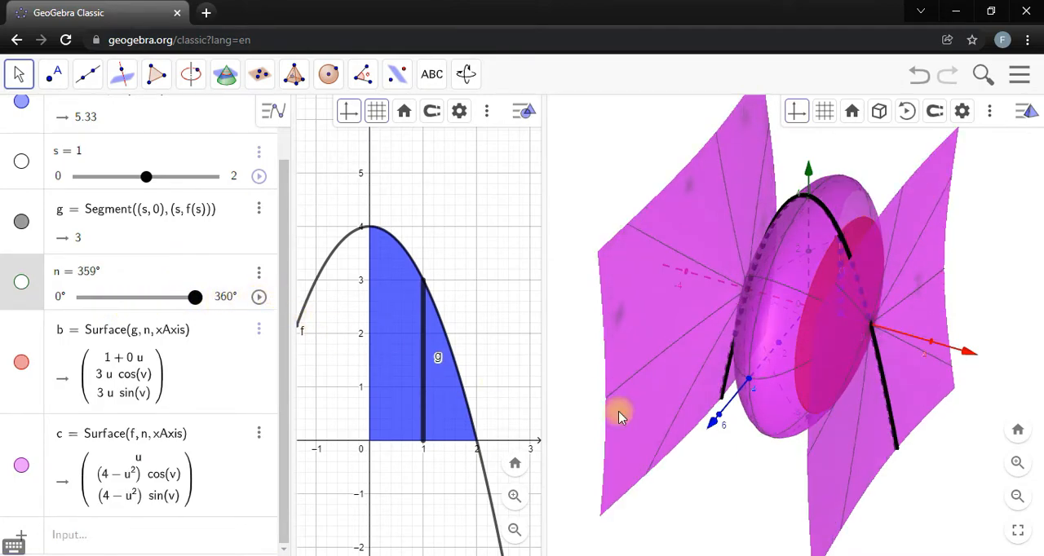
pyautogui.moveTo(755, 473)
pyautogui.mouseDown()
pyautogui.moveTo(766, 471)
pyautogui.moveTo(750, 454)
pyautogui.moveTo(750, 468)
pyautogui.moveTo(766, 473)
pyautogui.moveTo(747, 475)
pyautogui.mouseUp()
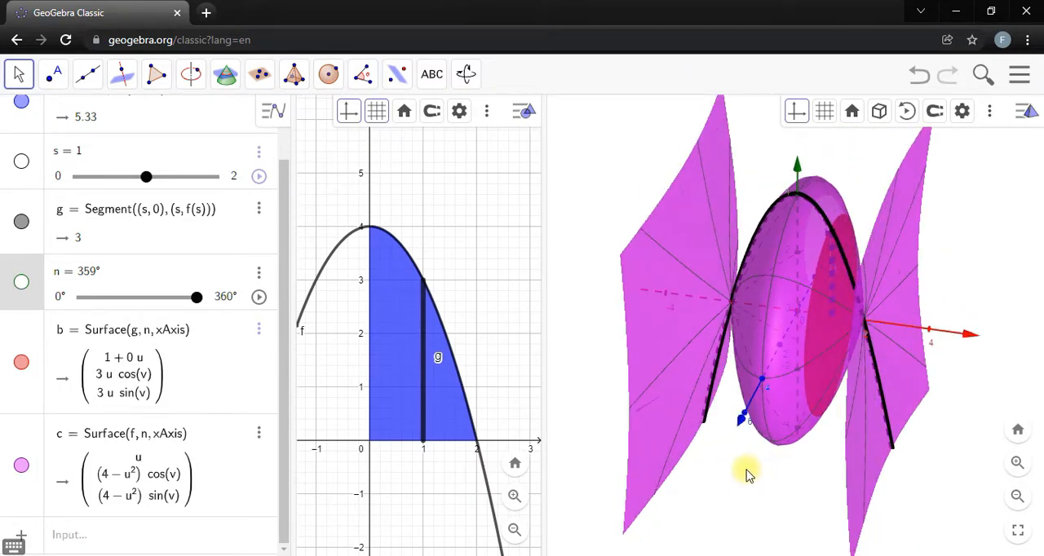
pyautogui.moveTo(740, 499)
pyautogui.mouseDown()
pyautogui.moveTo(773, 487)
pyautogui.moveTo(734, 485)
pyautogui.mouseUp()
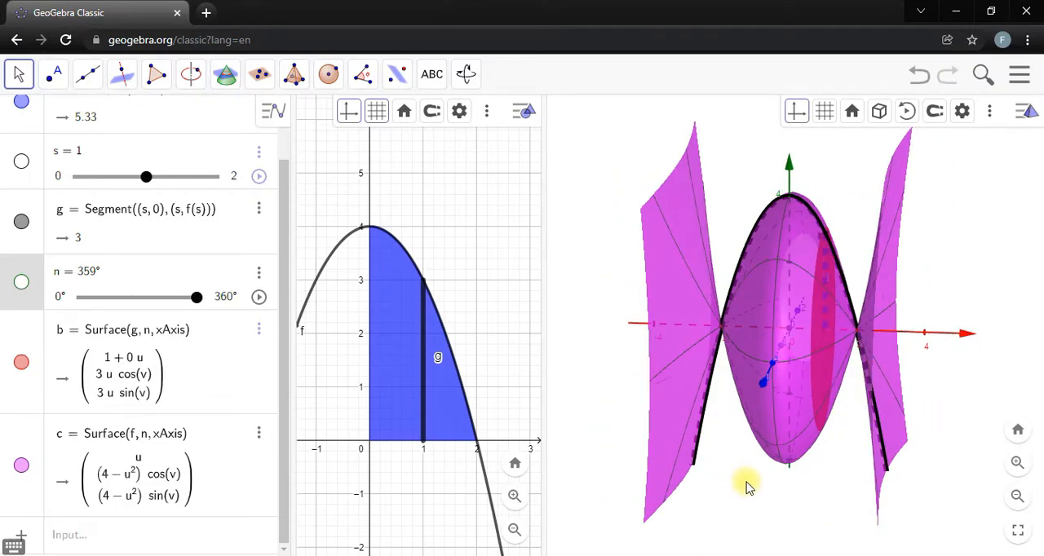
pyautogui.moveTo(197, 297); pyautogui.dragTo(85, 277)
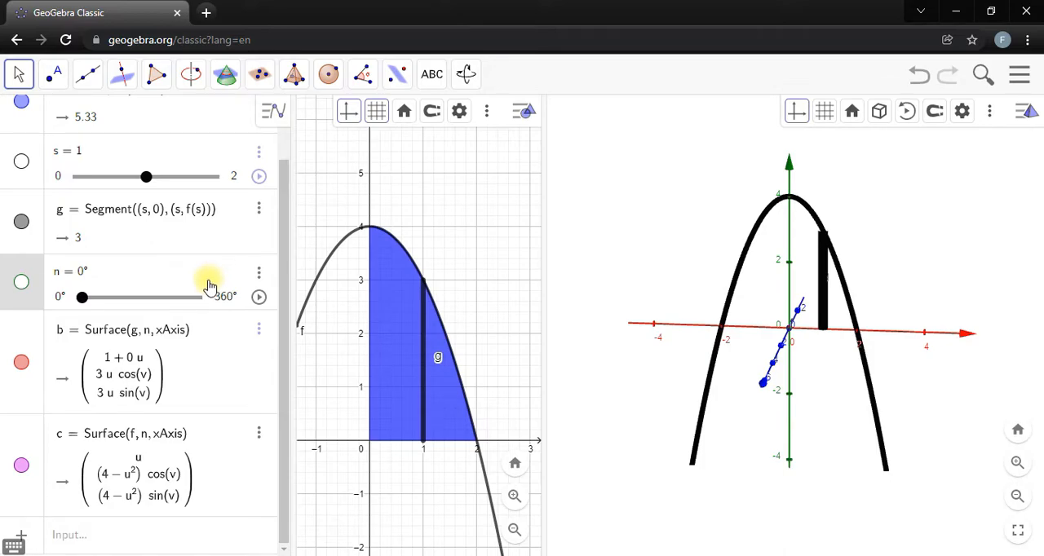
# Create a copy of f restricted to the interval 0 to 2 with Function(f, 0, 2).
pyautogui.click(146, 542)
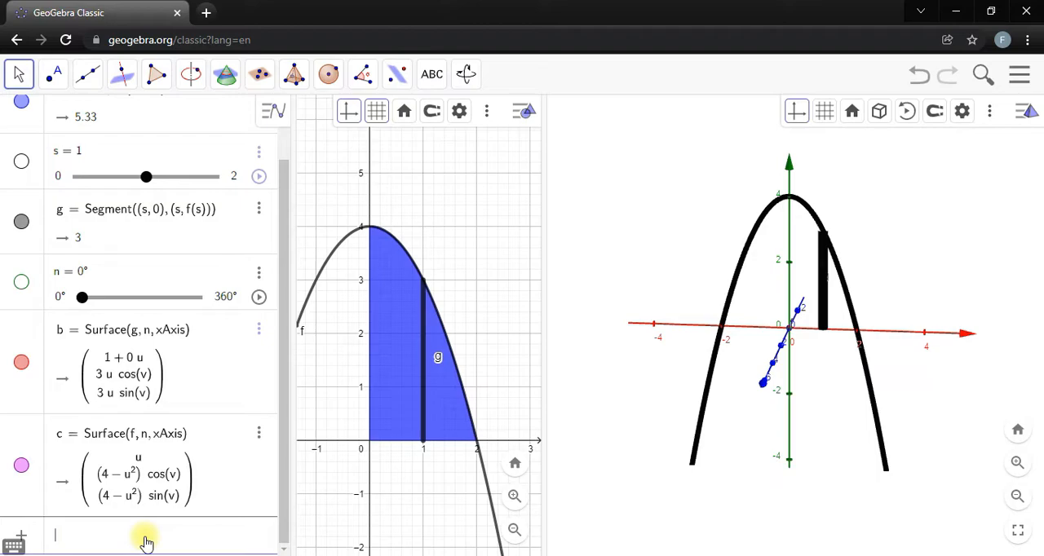
pyautogui.write('fun')
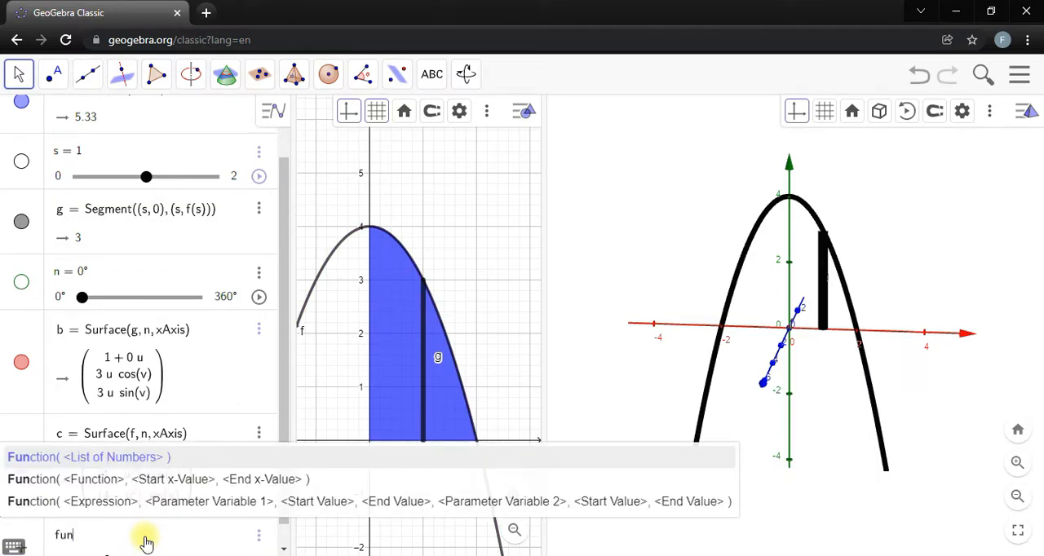
pyautogui.click(114, 482)
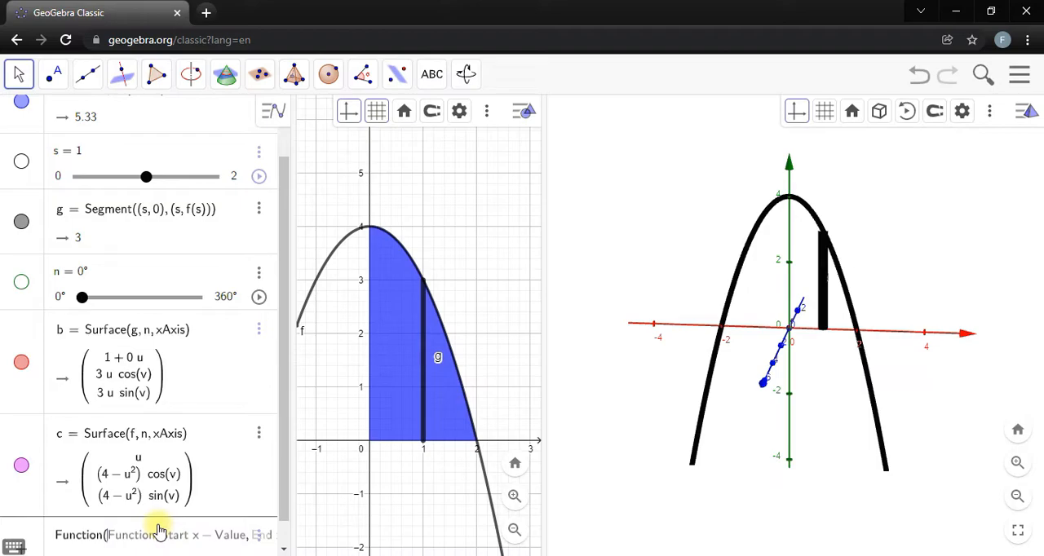
pyautogui.write('f')
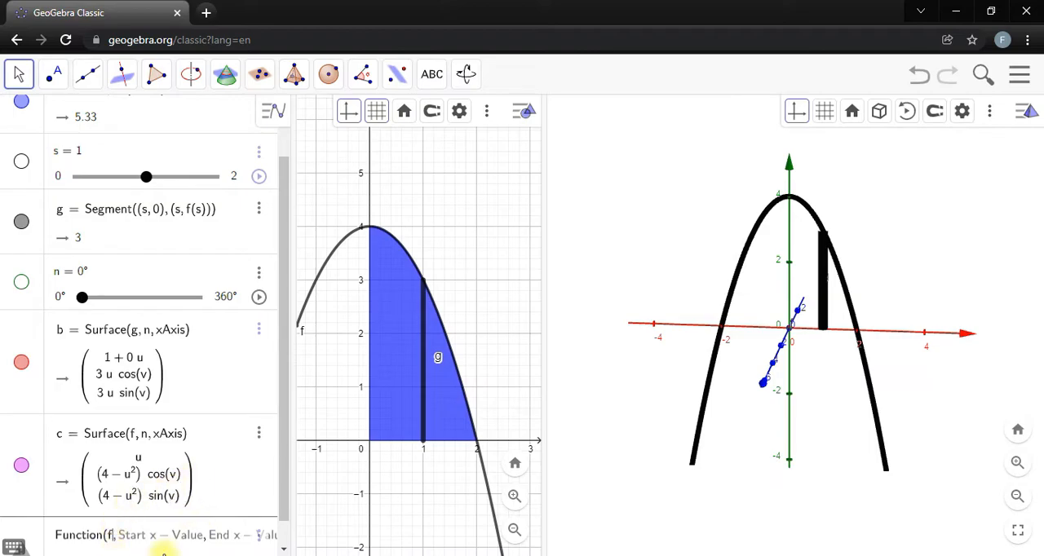
pyautogui.write('0, ')
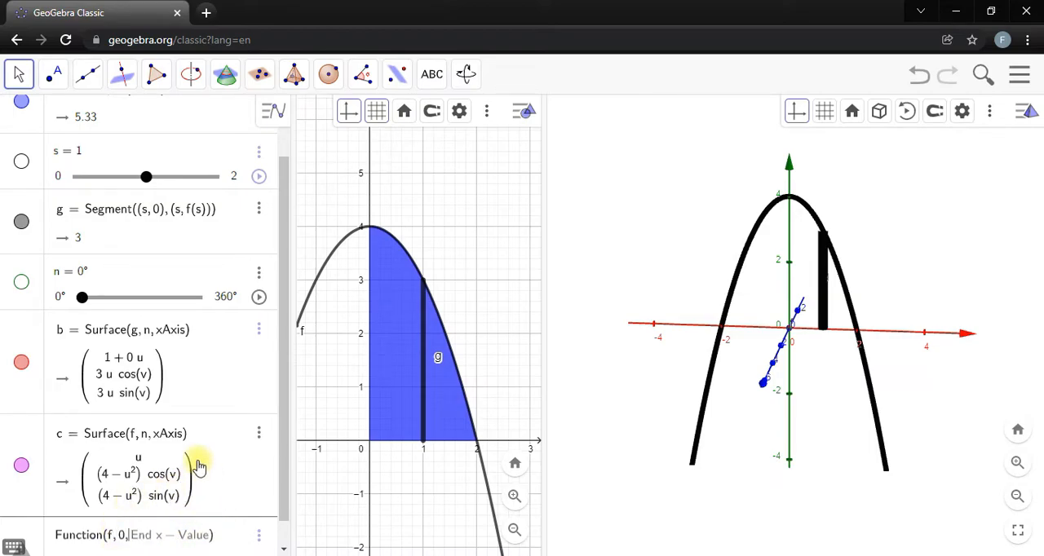
pyautogui.write('2')
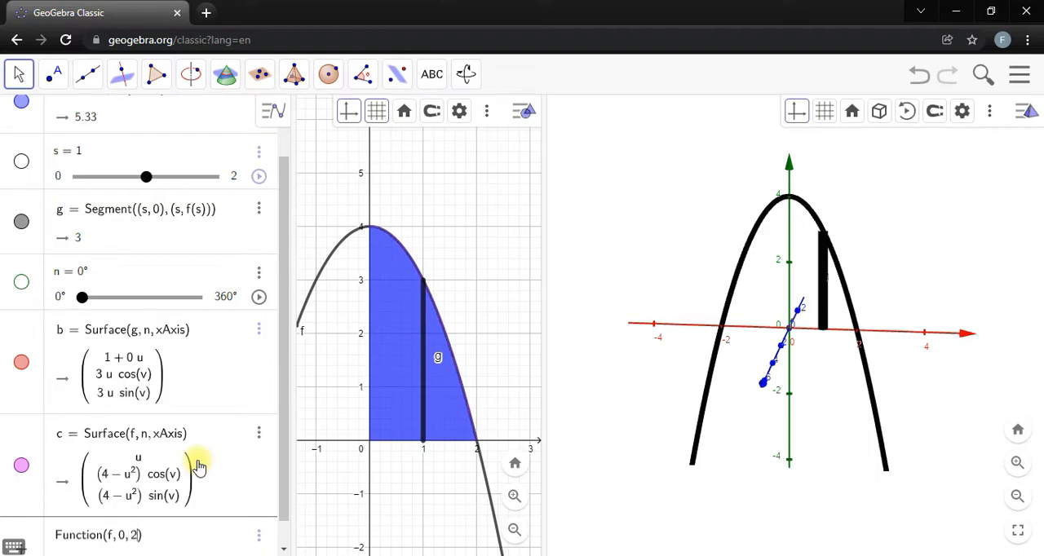
pyautogui.press('Return')
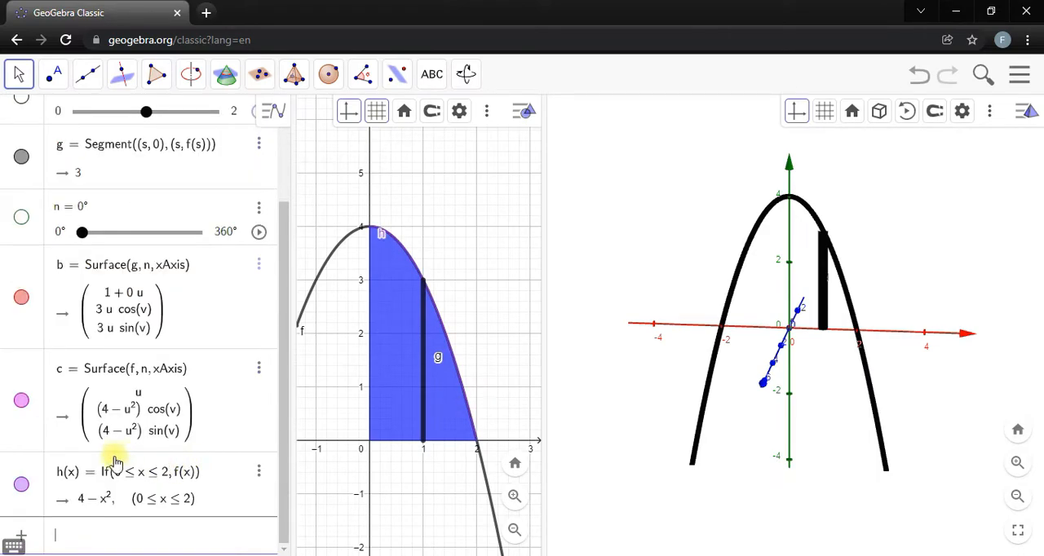
# Sort the algebra list by object type and hide the full parabola f.
pyautogui.click(274, 110)
pyautogui.click(16, 111)
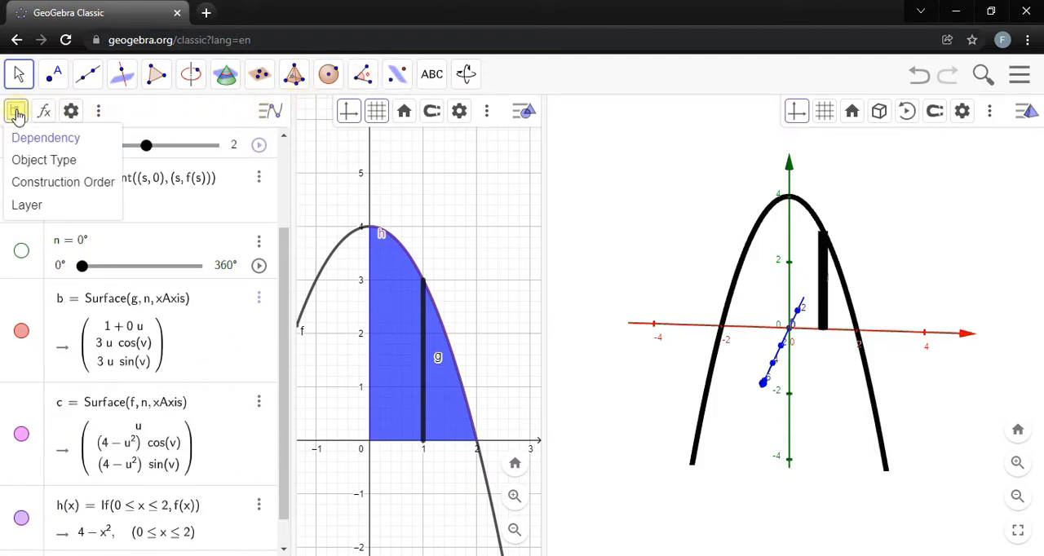
pyautogui.click(49, 161)
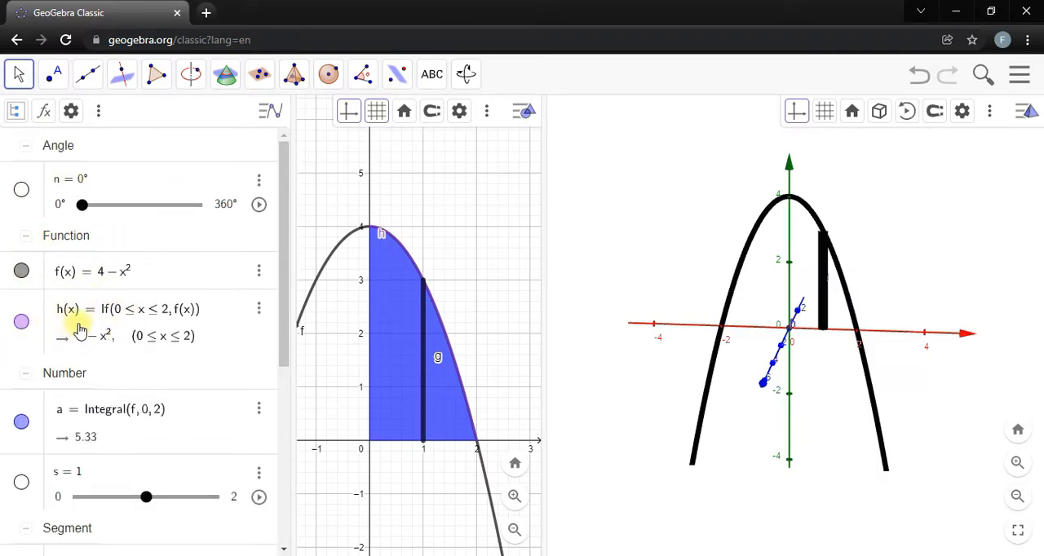
pyautogui.click(22, 271)
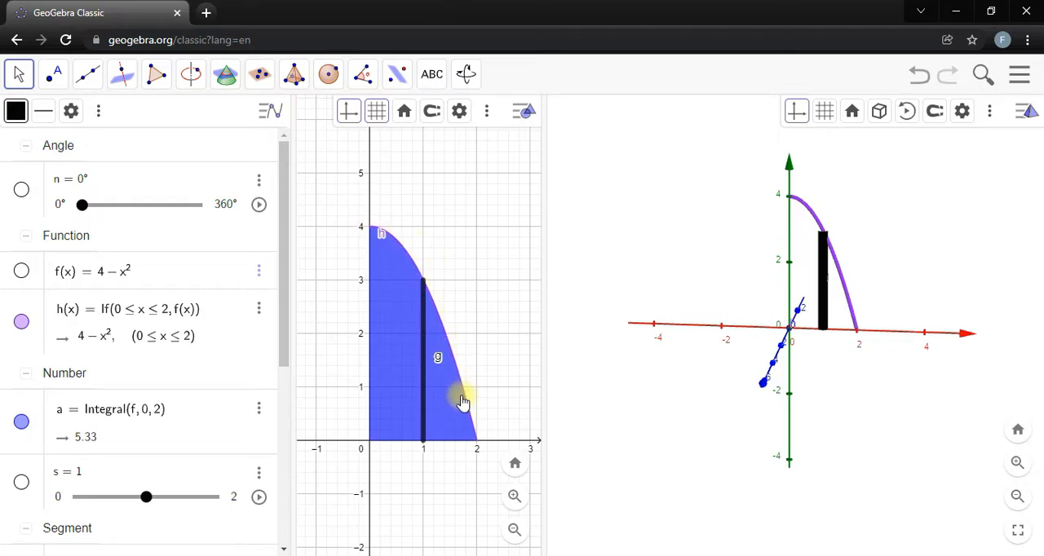
# Format the restricted function h with a black colour and a thicker line.
pyautogui.click(259, 348)
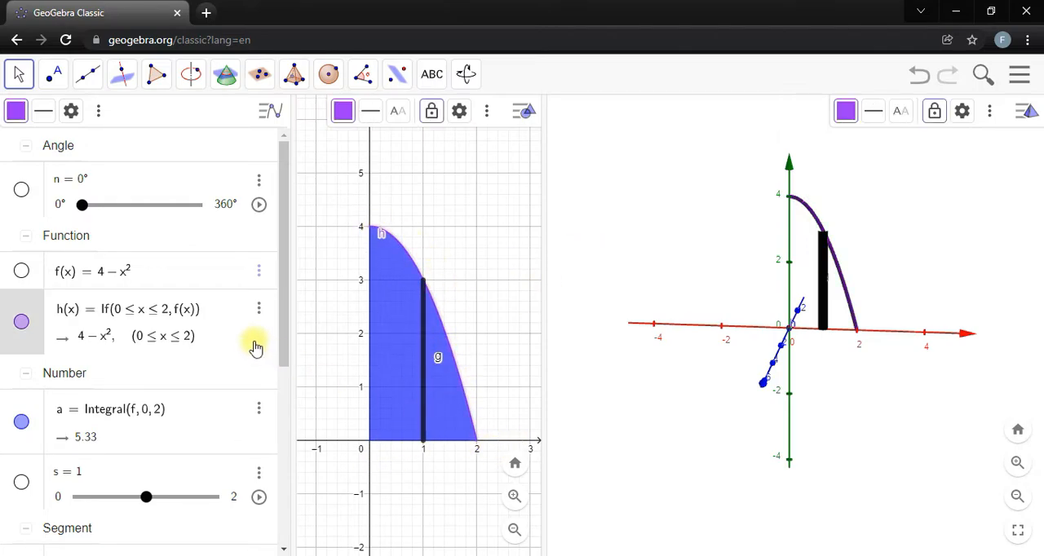
pyautogui.click(342, 110)
pyautogui.click(347, 166)
pyautogui.click(370, 111)
pyautogui.moveTo(399, 169); pyautogui.dragTo(420, 172)
pyautogui.click(464, 259)
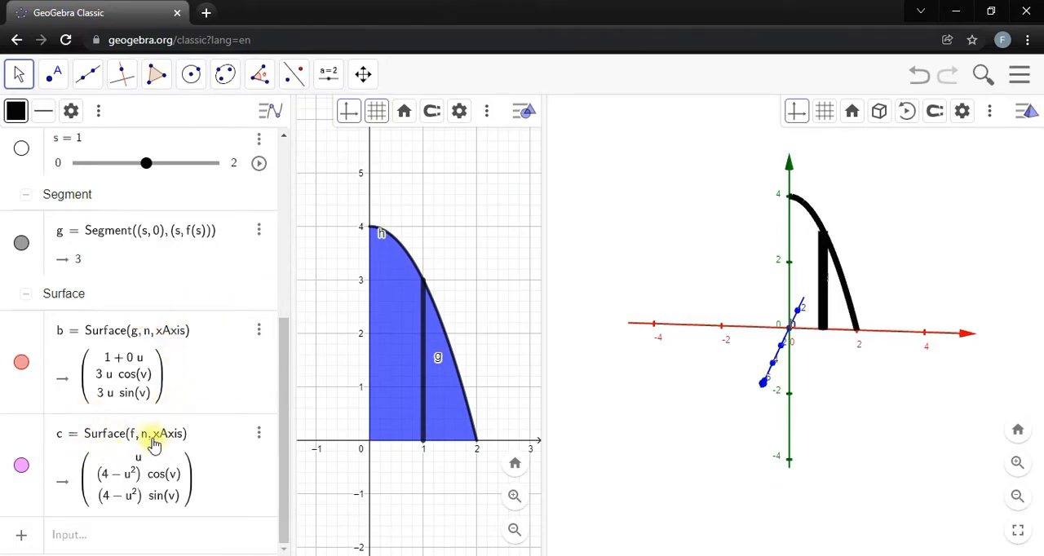
# Redefine surface c to revolve the restricted function, as Surface(h, n, xAxis).
pyautogui.scroll(5, 134, 309)
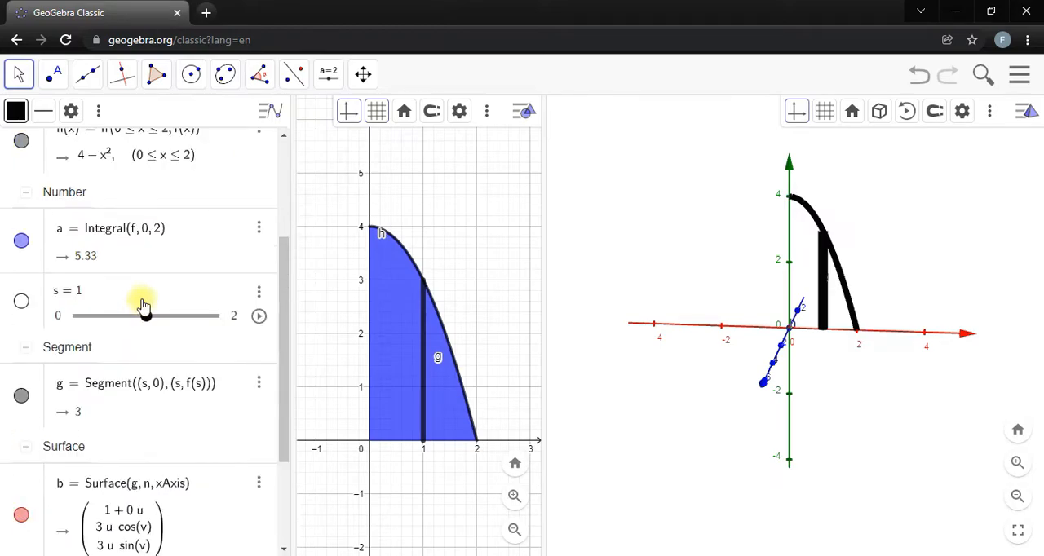
pyautogui.scroll(-5, 106, 354)
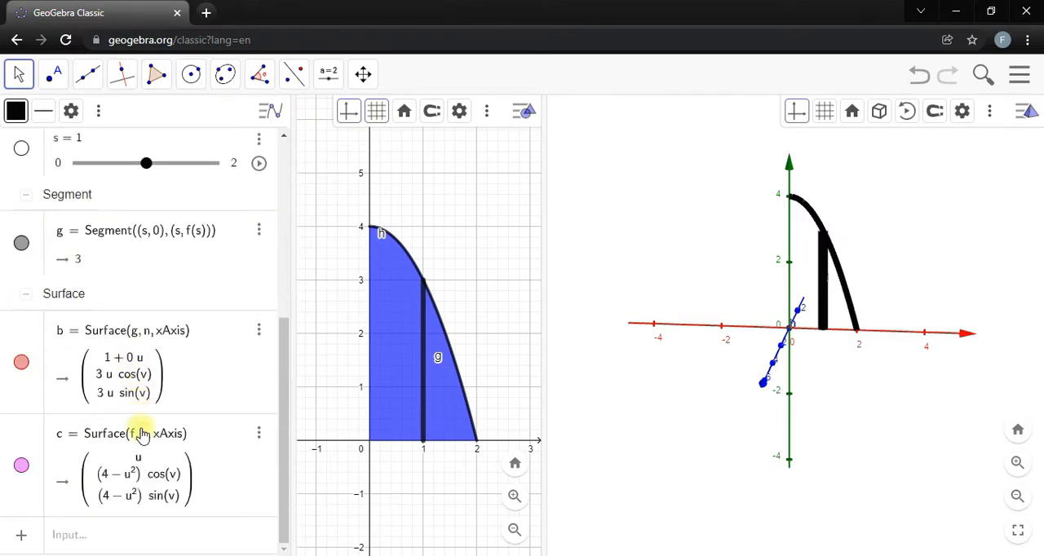
pyautogui.click(138, 447)
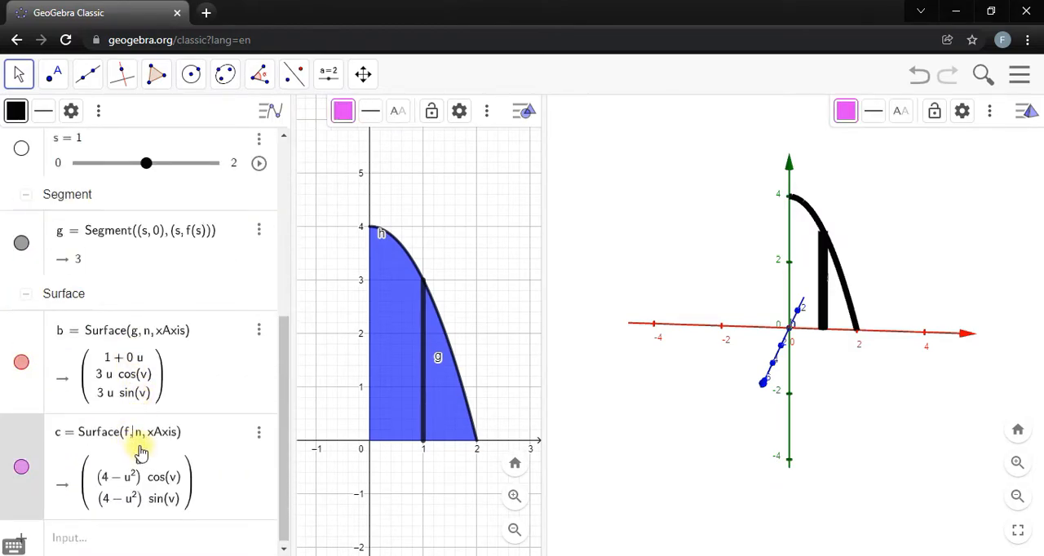
pyautogui.press('BackSpace')
pyautogui.press('Return')
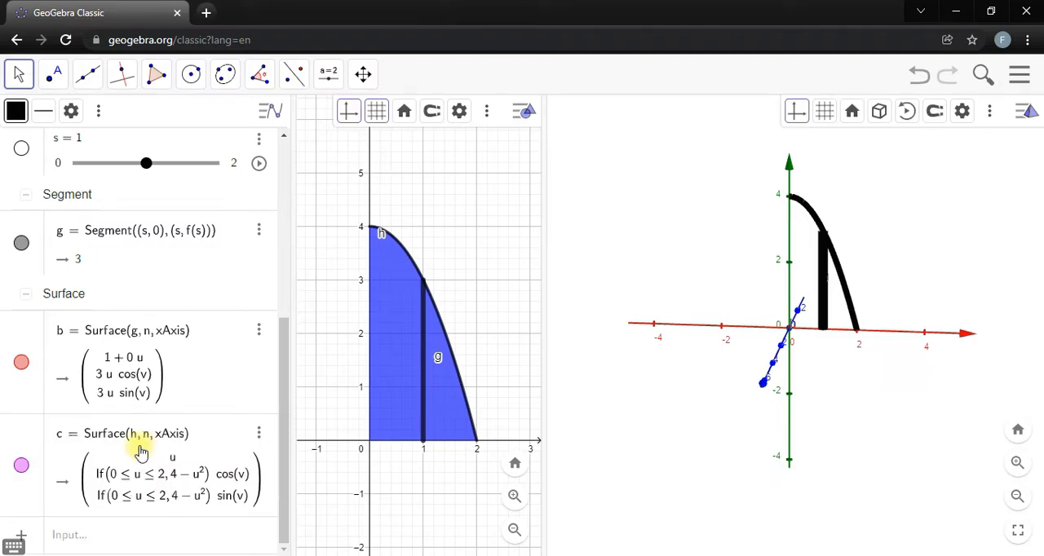
# Set slider n to 359° to revolve the restricted curve around the x-axis.
pyautogui.scroll(3, 139, 450)
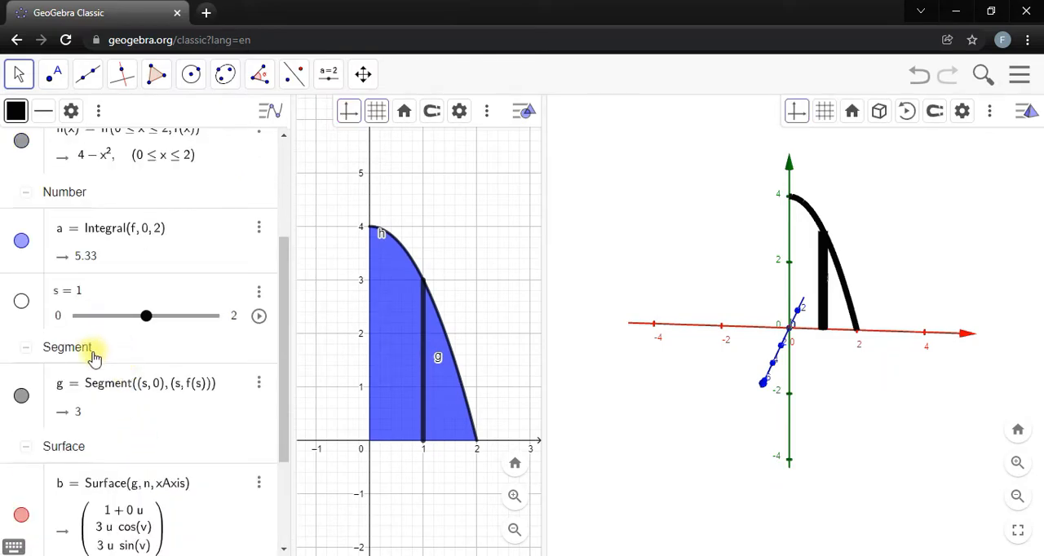
pyautogui.scroll(2, 96, 359)
pyautogui.scroll(1, 96, 359)
pyautogui.moveTo(86, 211); pyautogui.dragTo(228, 207)
pyautogui.moveTo(657, 296); pyautogui.dragTo(866, 386)
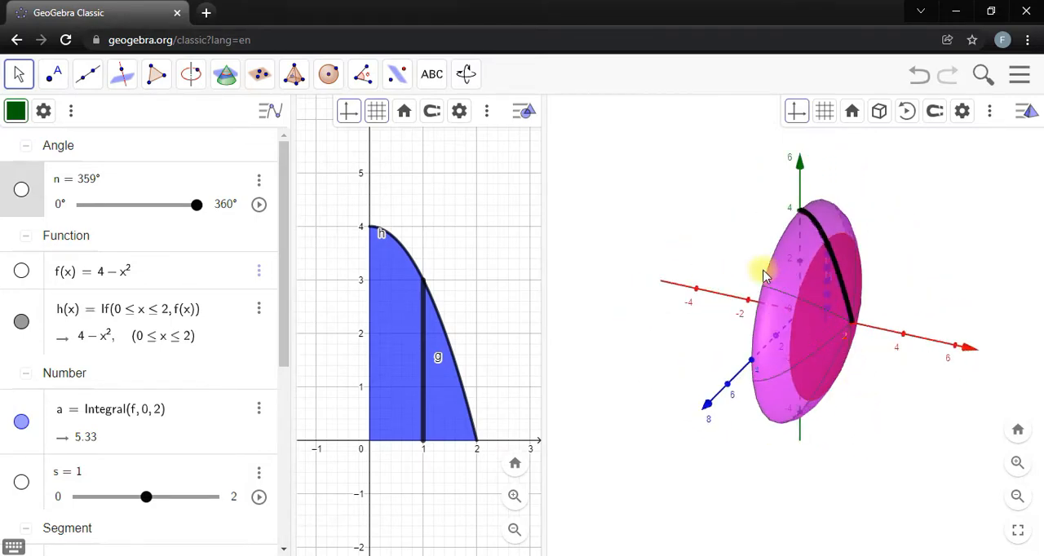
# Format surface c with line thickness 0, a blue colour and opacity 65.
pyautogui.scroll(-4, 32, 387)
pyautogui.click(221, 444)
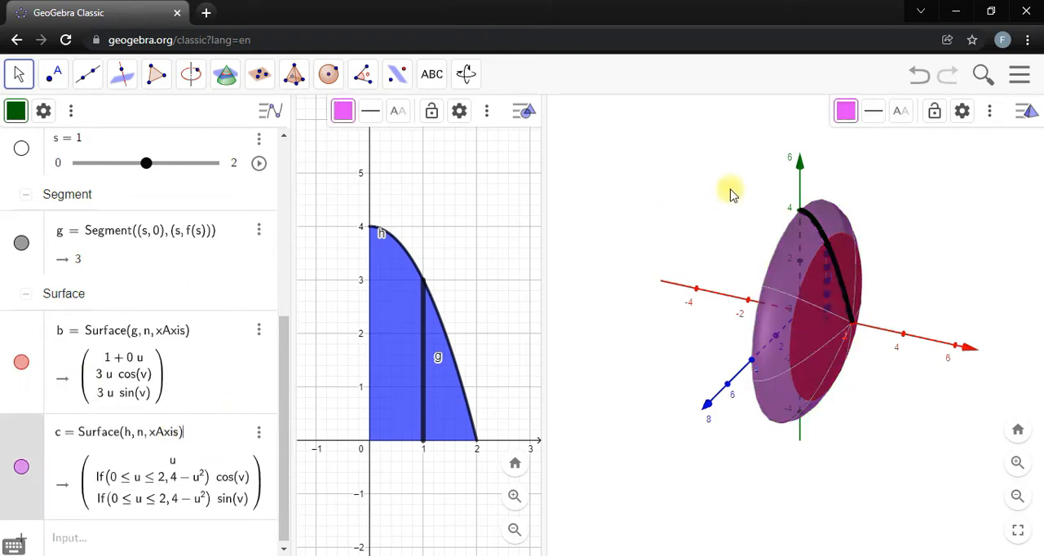
pyautogui.click(874, 111)
pyautogui.moveTo(889, 178); pyautogui.dragTo(875, 168)
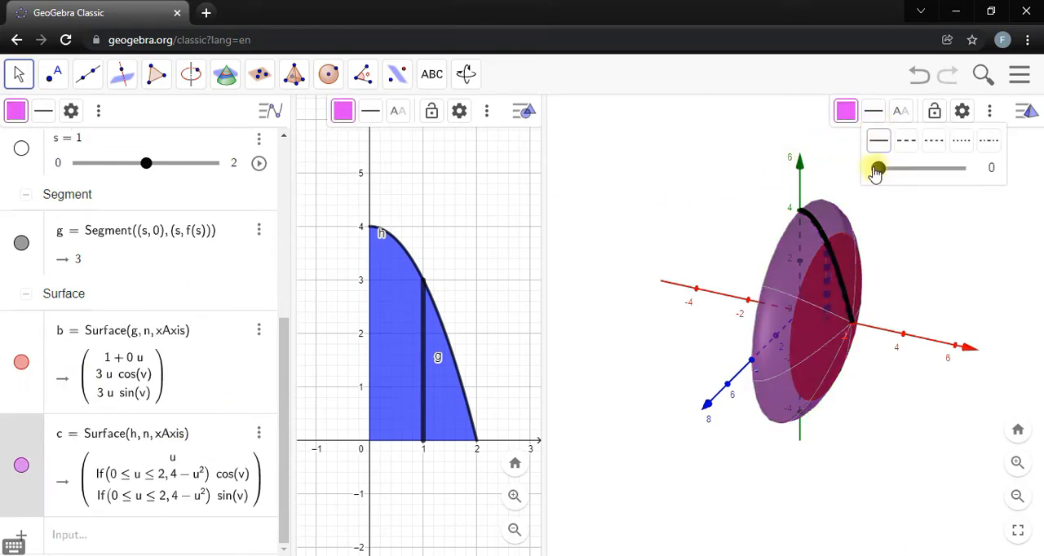
pyautogui.click(846, 110)
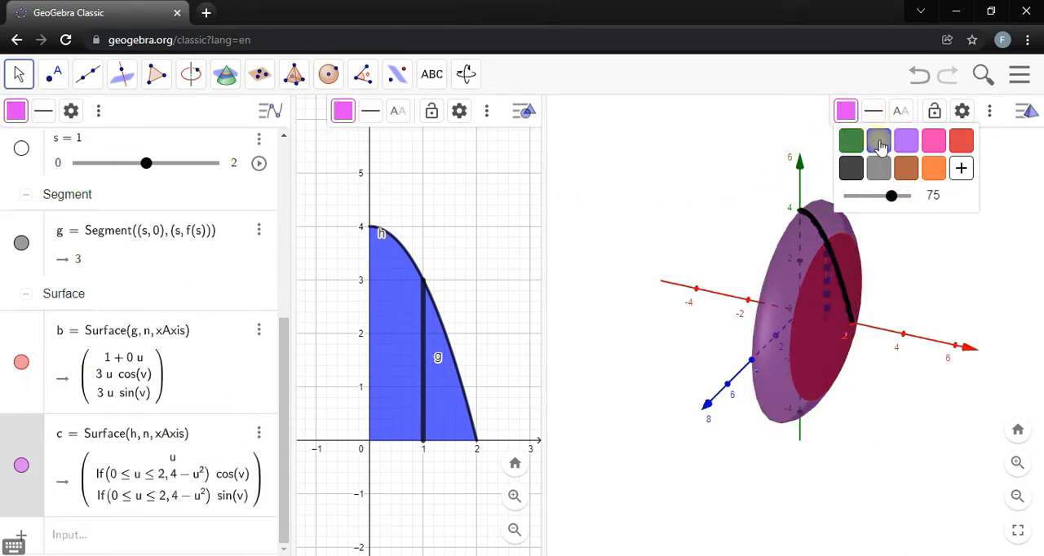
pyautogui.click(879, 143)
pyautogui.moveTo(891, 196); pyautogui.dragTo(883, 199)
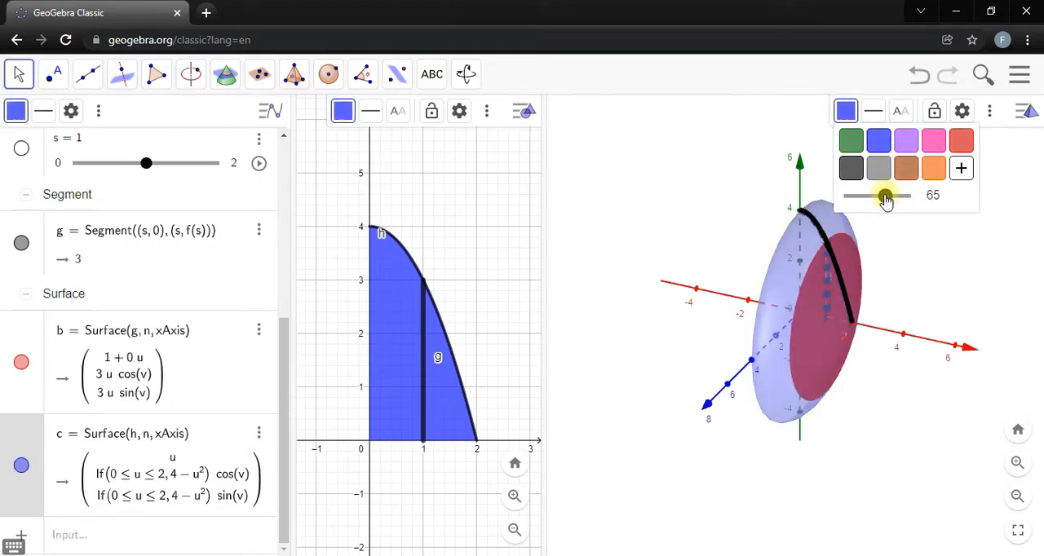
pyautogui.click(689, 230)
# Hide the revolved disc b, comparing the solid with and without it from several angles.
pyautogui.moveTo(660, 234)
pyautogui.mouseDown()
pyautogui.moveTo(687, 238)
pyautogui.moveTo(662, 244)
pyautogui.mouseUp()
pyautogui.click(21, 366)
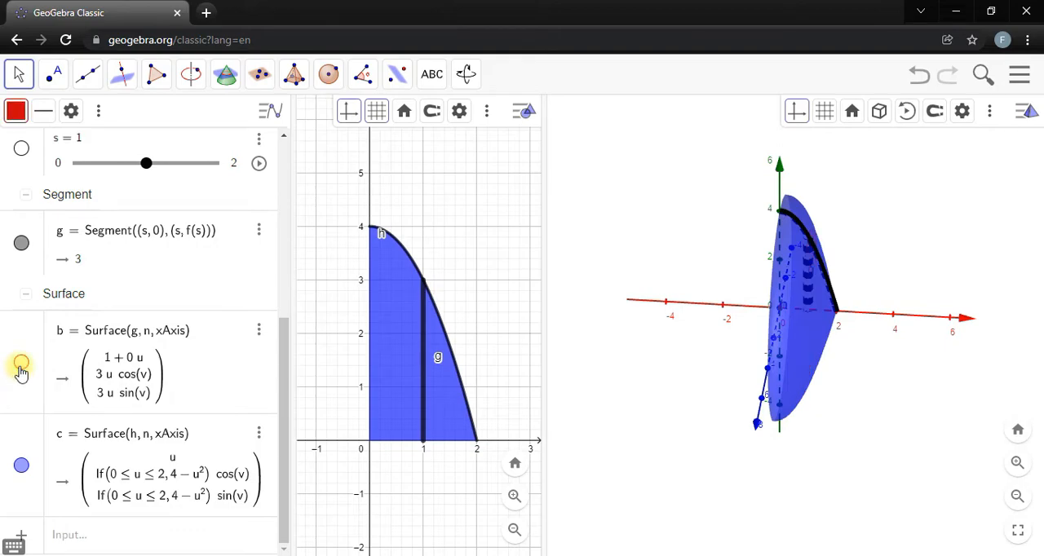
pyautogui.moveTo(641, 256); pyautogui.dragTo(630, 259)
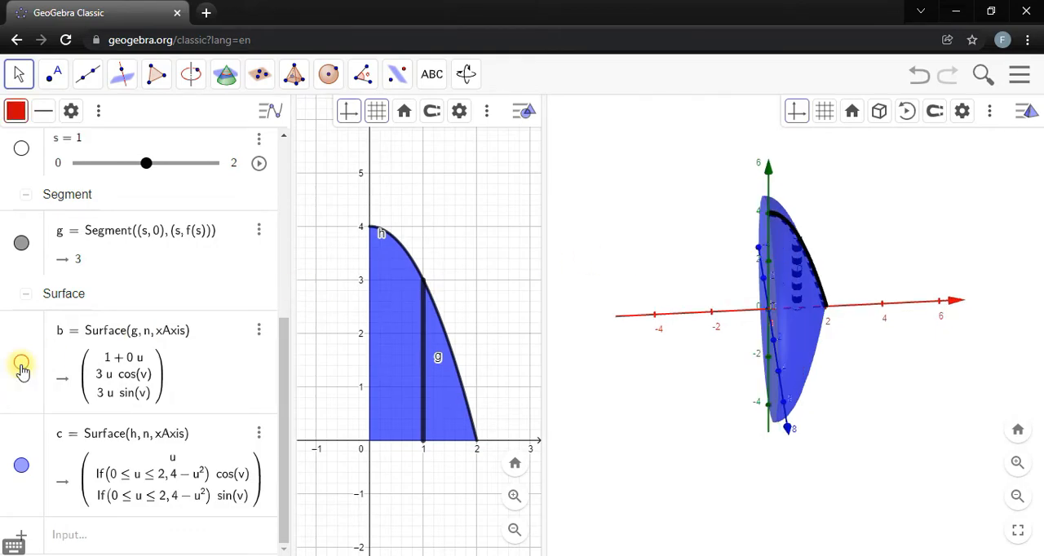
pyautogui.click(22, 363)
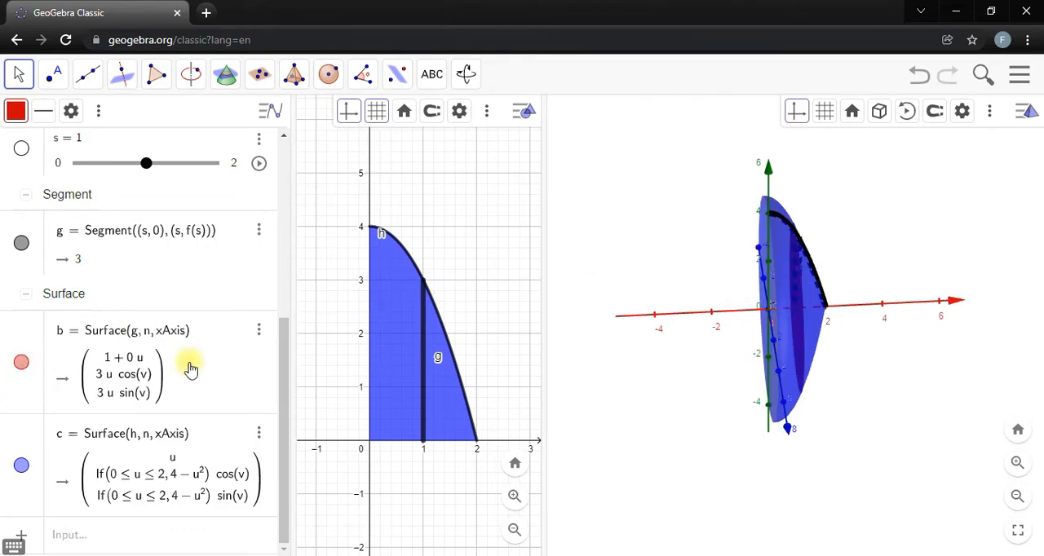
pyautogui.click(21, 363)
pyautogui.moveTo(683, 285); pyautogui.dragTo(708, 274)
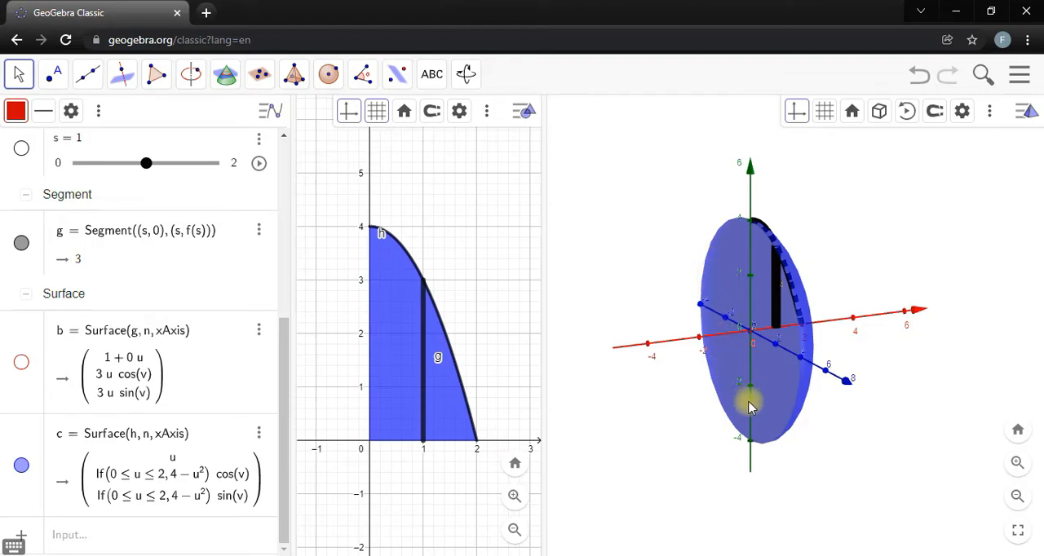
pyautogui.click(21, 364)
pyautogui.moveTo(843, 229); pyautogui.dragTo(856, 241)
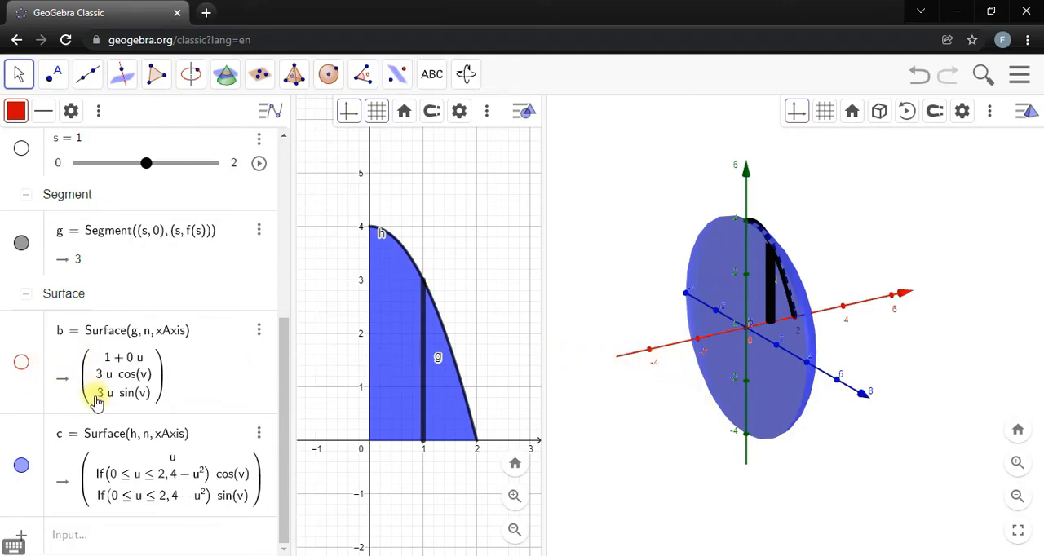
# Create a segment from (0, 0) to (0, 4) and hide it.
pyautogui.click(70, 531)
pyautogui.write('se')
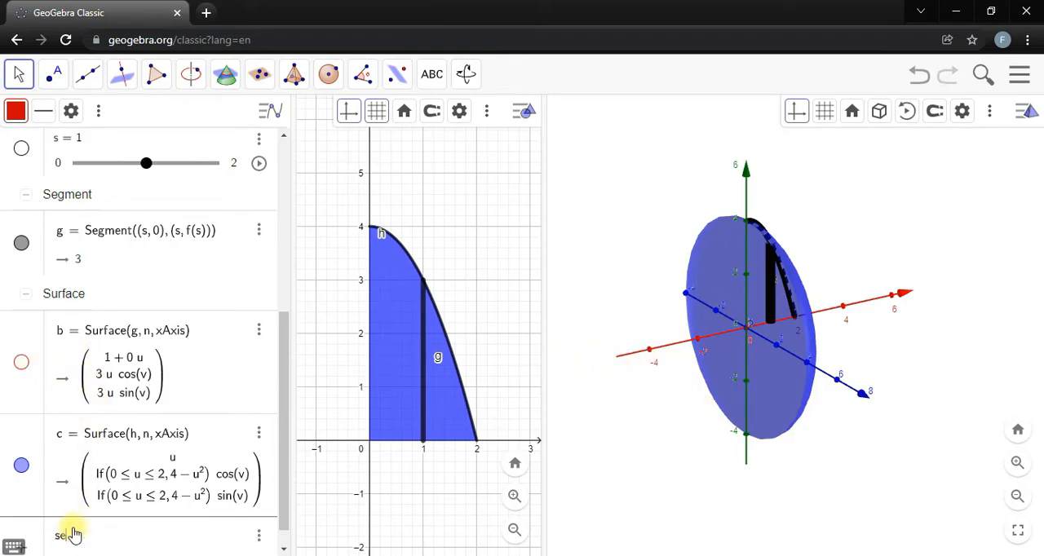
pyautogui.write('g')
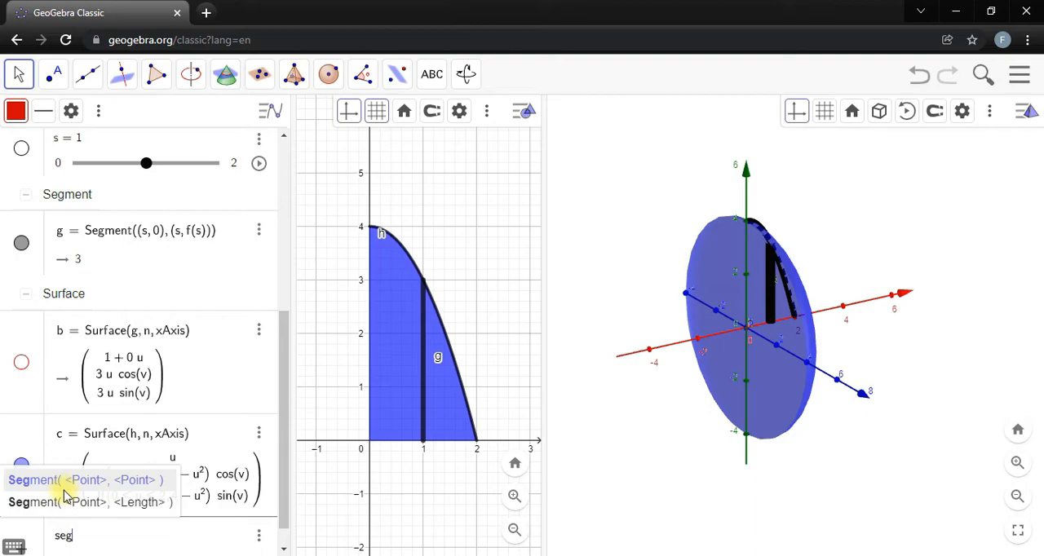
pyautogui.press('Return')
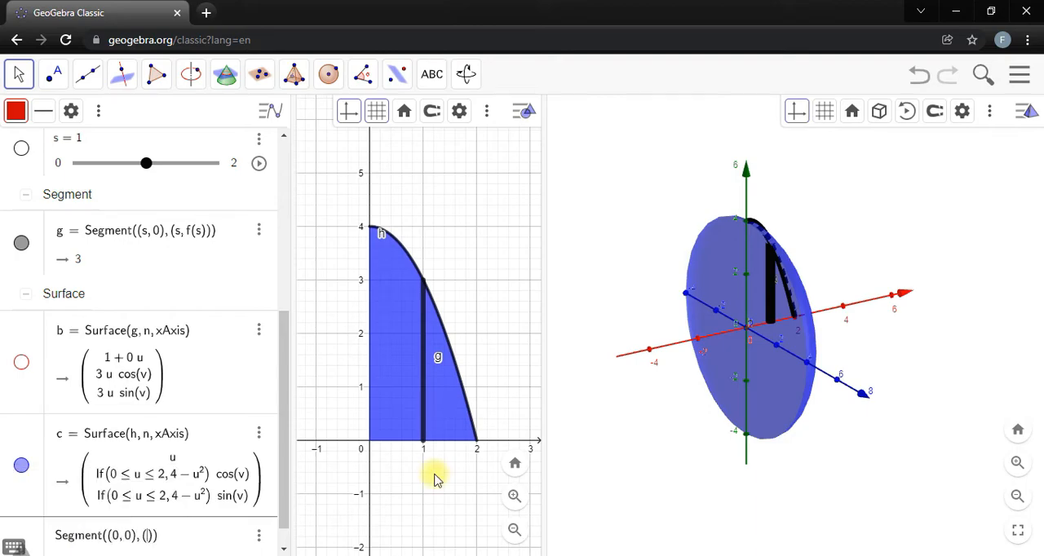
pyautogui.write(', 4')
pyautogui.press('Return')
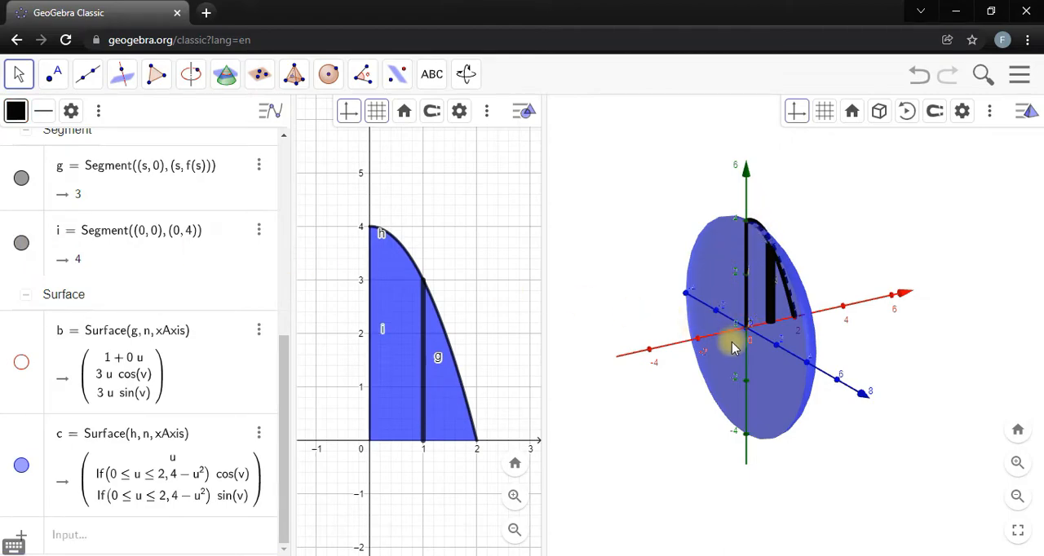
pyautogui.click(21, 243)
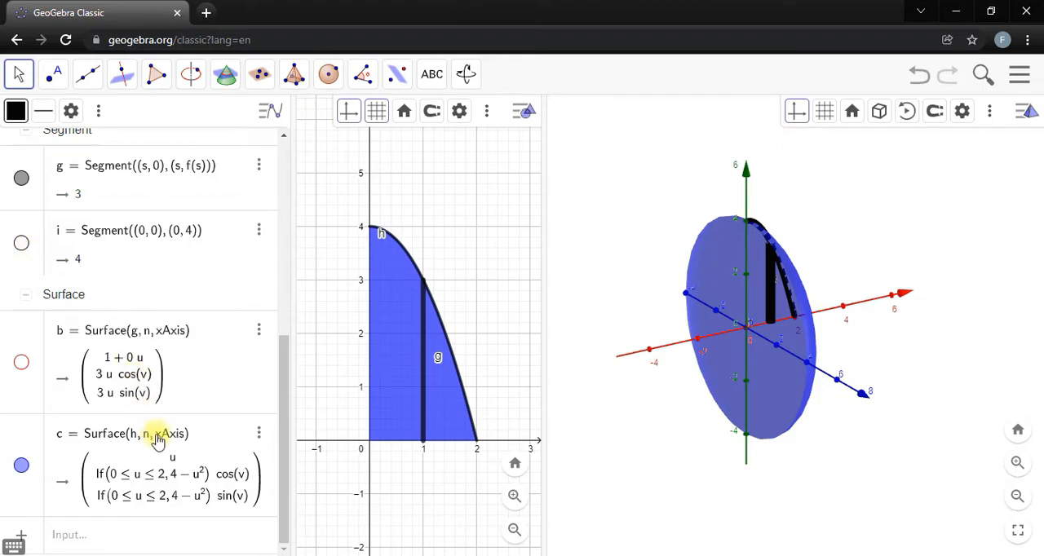
# Create the disc closing the solid's flat side with Surface(i, n, xAxis).
pyautogui.click(147, 543)
pyautogui.write('sur')
pyautogui.press('Down')
pyautogui.press('Down')
pyautogui.press('Down')
pyautogui.press('Down')
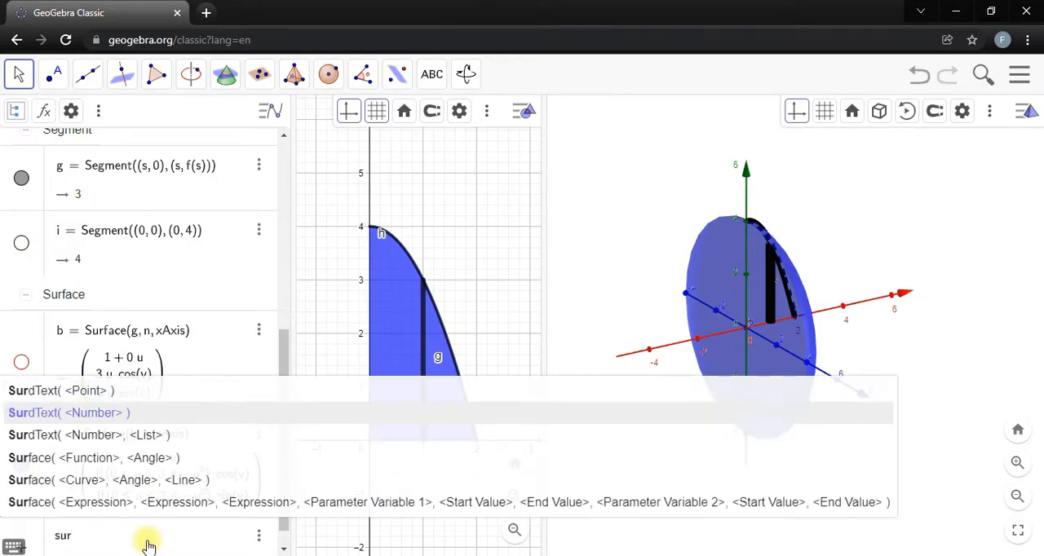
pyautogui.press('Return')
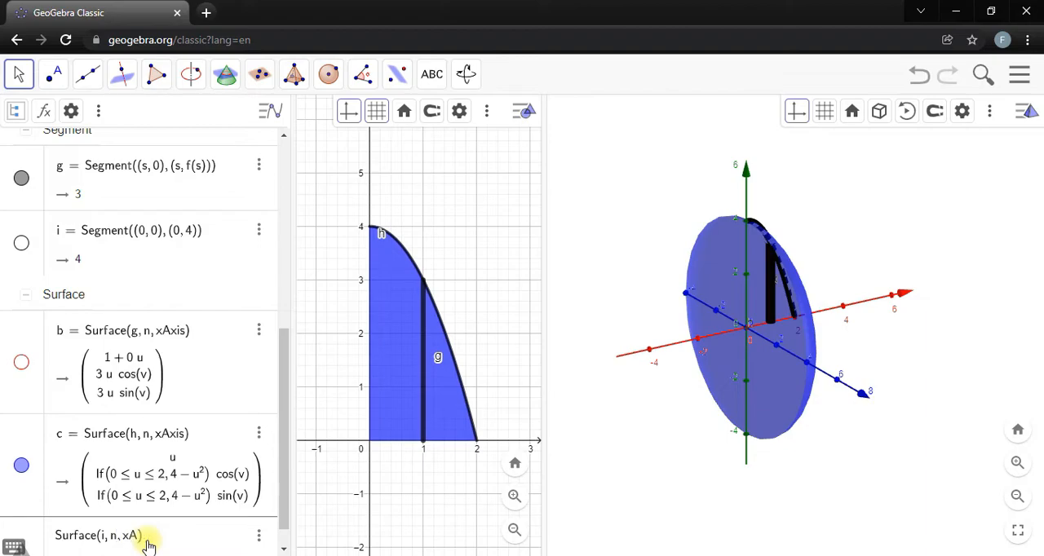
pyautogui.press('Return')
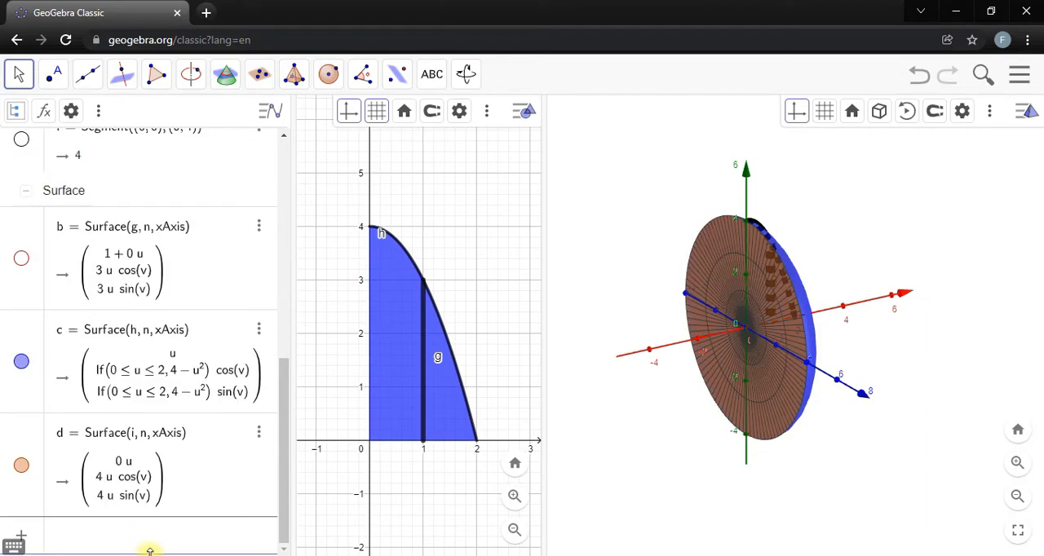
# Format surface d with a blue colour, lowered opacity and line thickness 0.
pyautogui.click(232, 438)
pyautogui.click(848, 115)
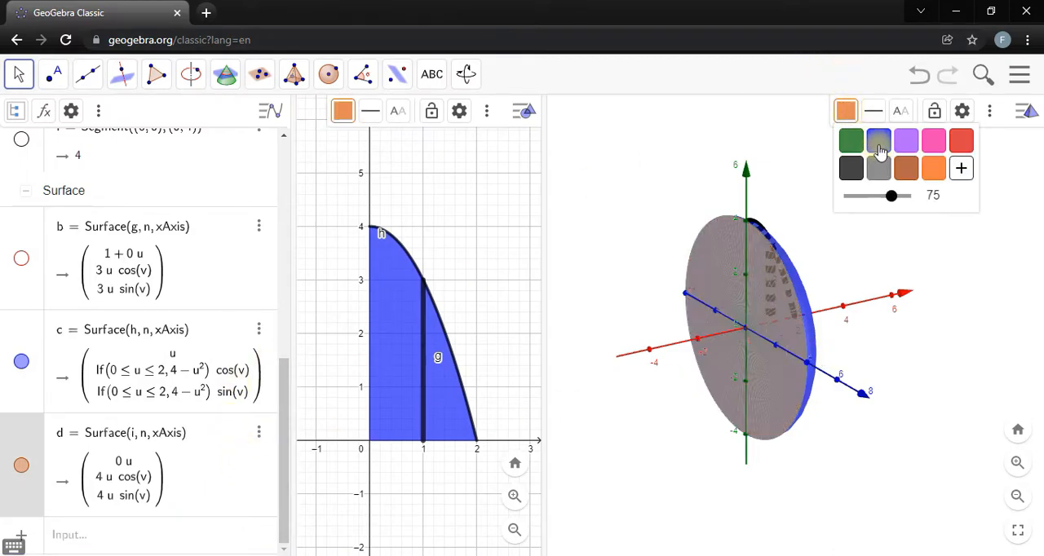
pyautogui.click(878, 140)
pyautogui.moveTo(892, 198); pyautogui.dragTo(867, 174)
pyautogui.click(876, 111)
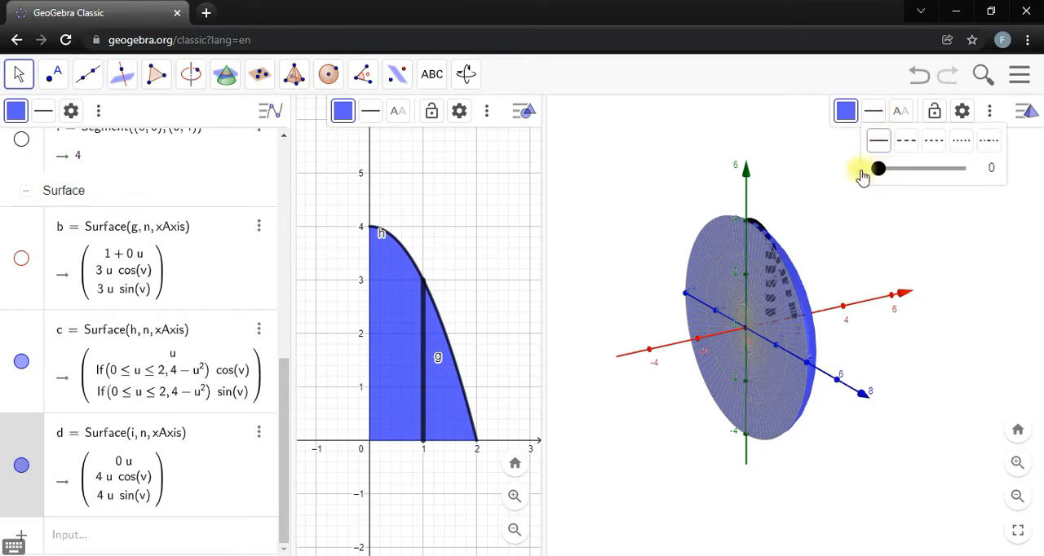
pyautogui.click(609, 243)
# Show the revolved disc b inside the closed solid again and examine it from several angles.
pyautogui.moveTo(899, 229); pyautogui.dragTo(869, 247)
pyautogui.scroll(8, 182, 310)
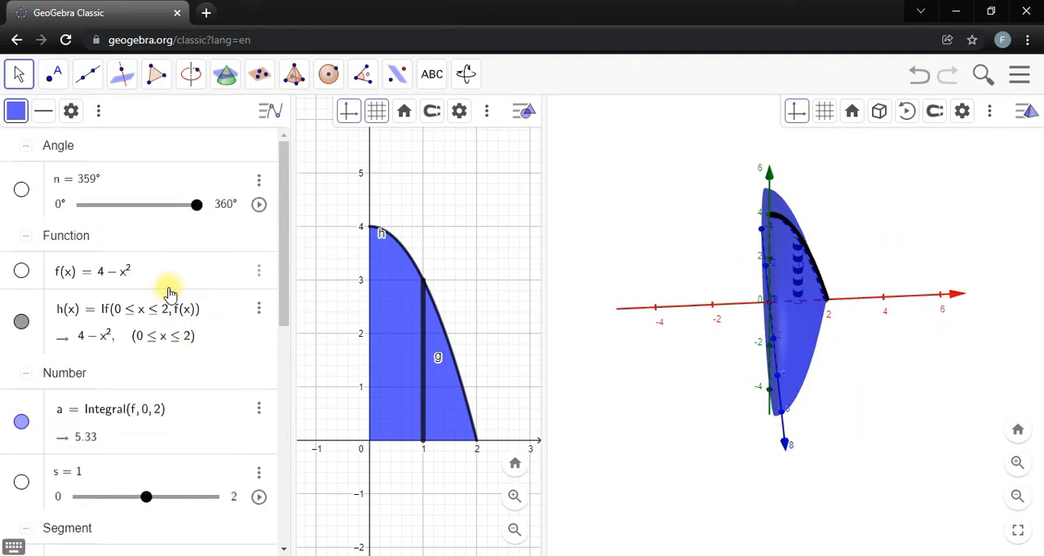
pyautogui.moveTo(611, 196); pyautogui.dragTo(619, 199)
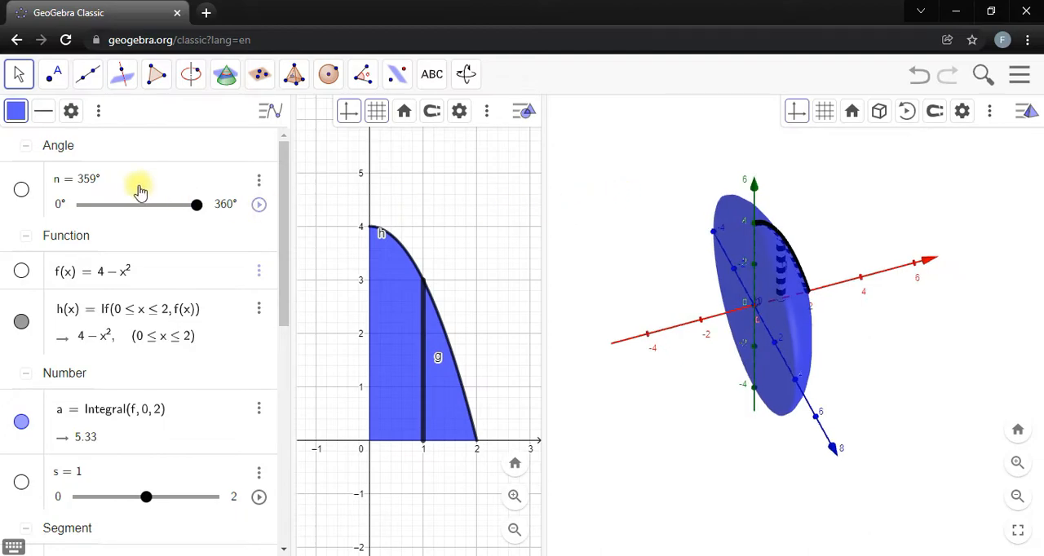
pyautogui.moveTo(195, 204)
pyautogui.mouseDown()
pyautogui.moveTo(128, 203)
pyautogui.moveTo(210, 205)
pyautogui.moveTo(64, 204)
pyautogui.moveTo(223, 204)
pyautogui.moveTo(63, 218)
pyautogui.moveTo(208, 207)
pyautogui.mouseUp()
pyautogui.scroll(-5, 93, 359)
pyautogui.click(22, 303)
pyautogui.click(21, 509)
pyautogui.scroll(6, 49, 457)
pyautogui.scroll(-6, 65, 408)
pyautogui.scroll(6, 89, 343)
pyautogui.moveTo(834, 373); pyautogui.dragTo(848, 357)
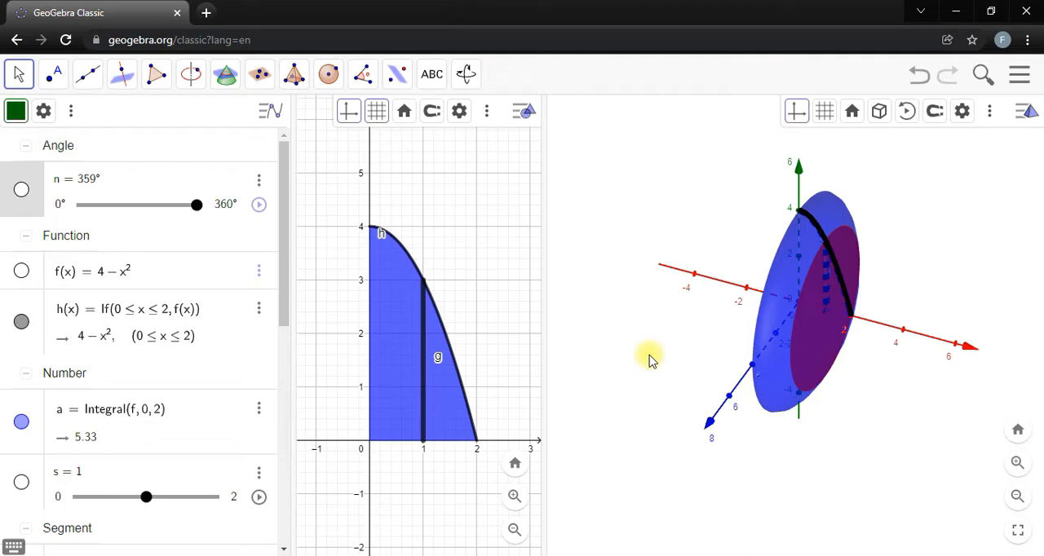
pyautogui.moveTo(669, 362); pyautogui.dragTo(670, 362)
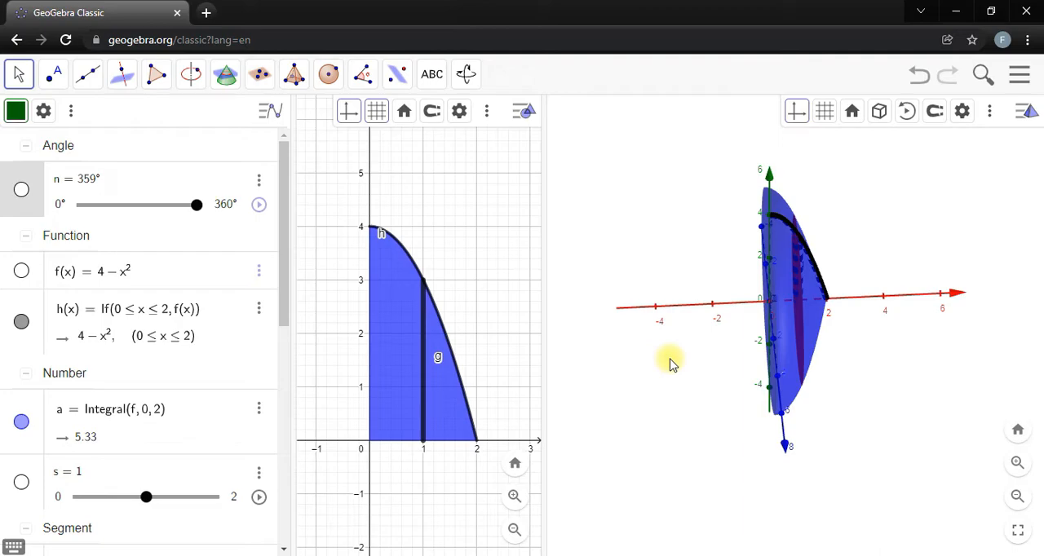
# Set angle n to 0° and widen the 2D graphics view beside the 3D view.
pyautogui.moveTo(196, 204); pyautogui.dragTo(76, 217)
pyautogui.moveTo(692, 342); pyautogui.dragTo(697, 336)
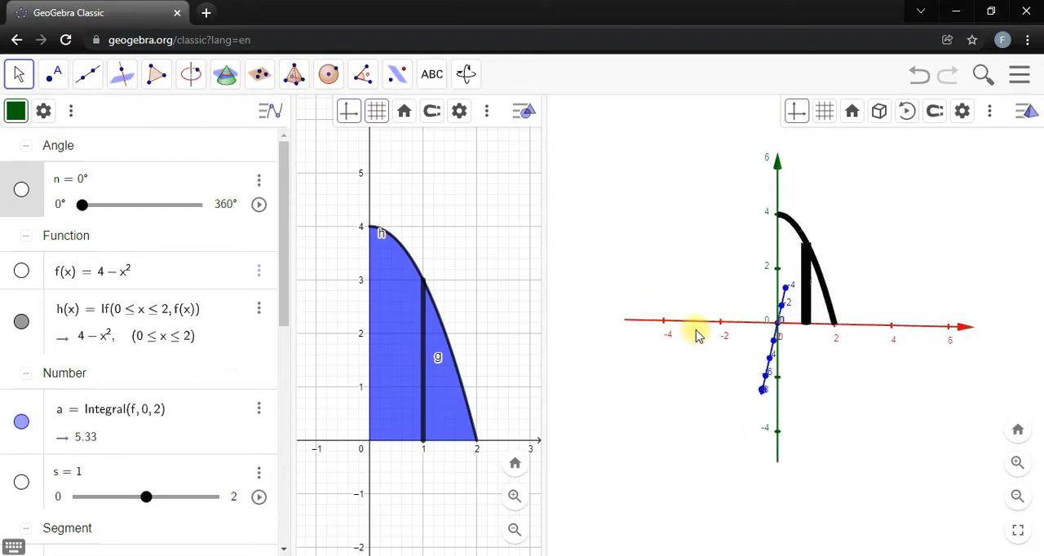
pyautogui.moveTo(543, 298); pyautogui.dragTo(566, 286)
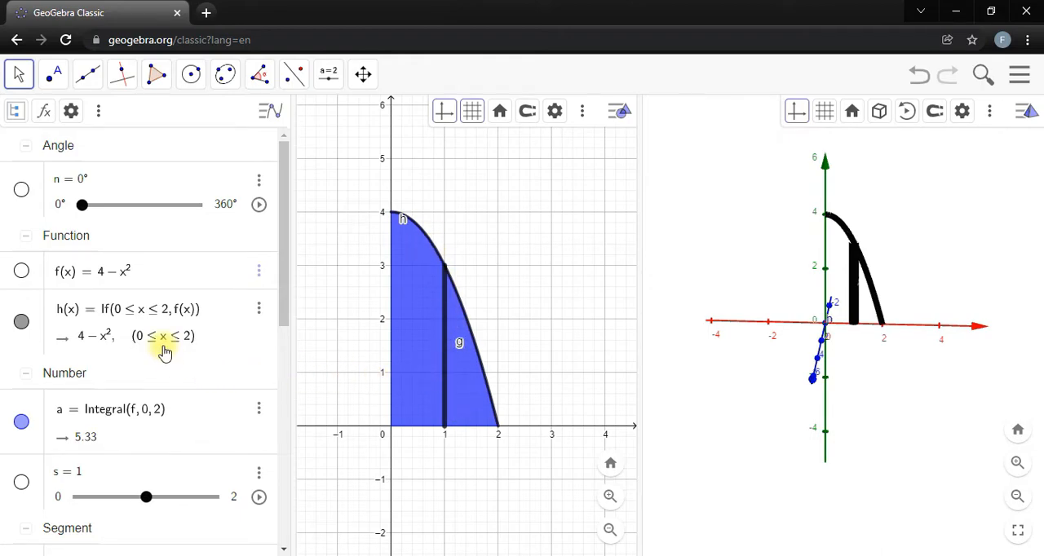
# Change the start point of segment g from the x-axis to (0, s) on the y-axis.
pyautogui.scroll(-5, 163, 343)
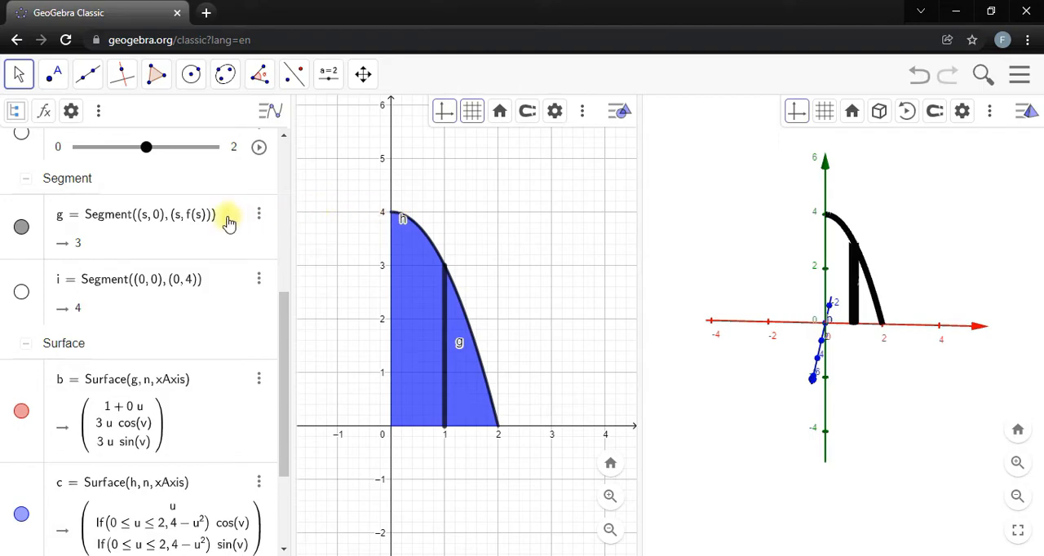
pyautogui.click(157, 243)
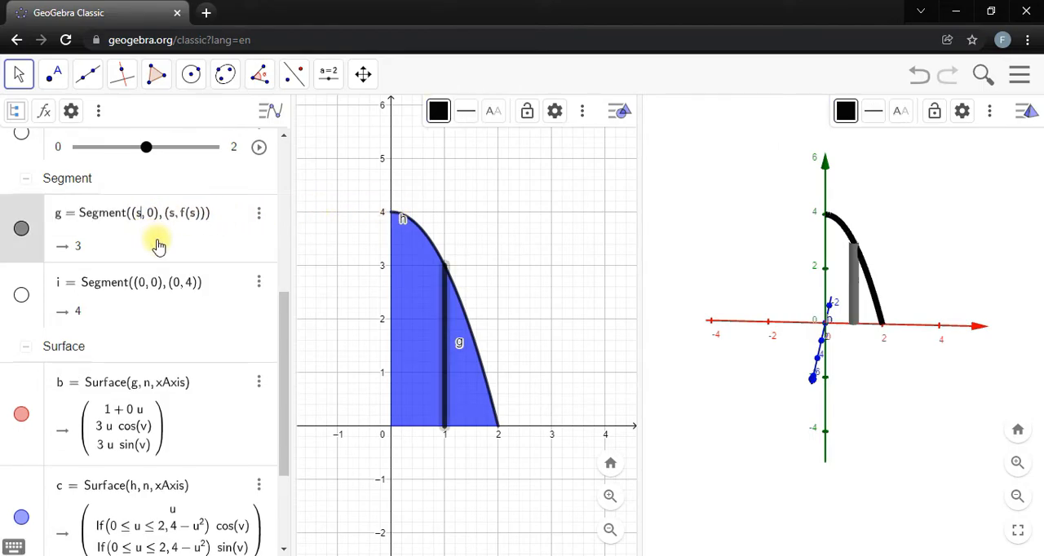
pyautogui.press('BackSpace')
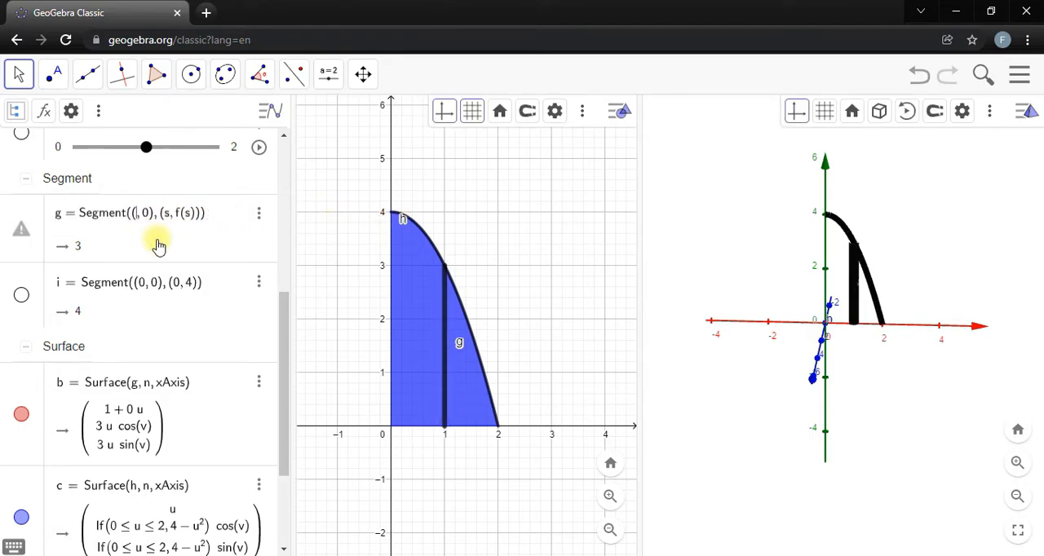
pyautogui.write('0')
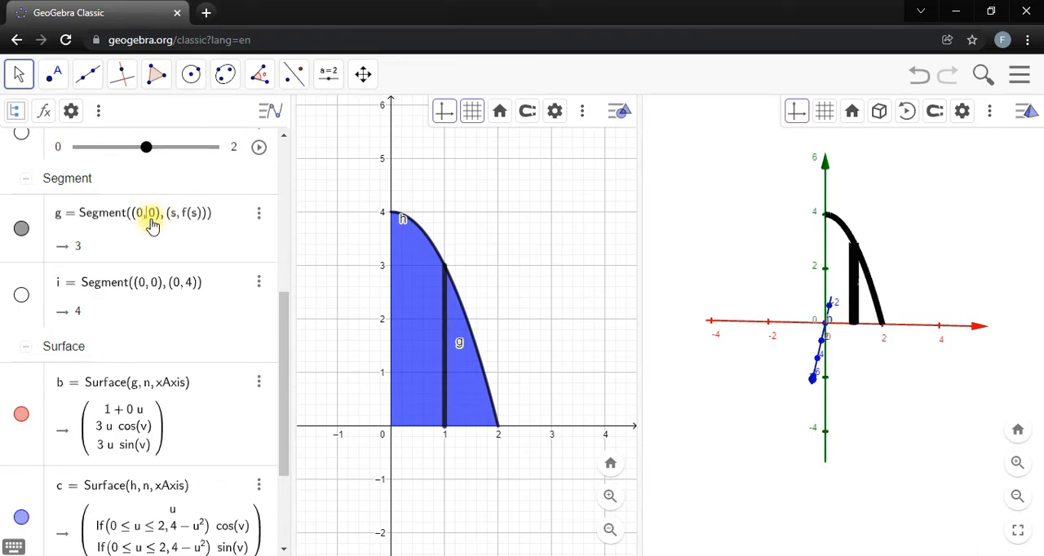
pyautogui.press('BackSpace')
pyautogui.write('s')
pyautogui.press('Return')
# Set the maximum of slider s to 4 and move s to 1.3.
pyautogui.scroll(5, 188, 244)
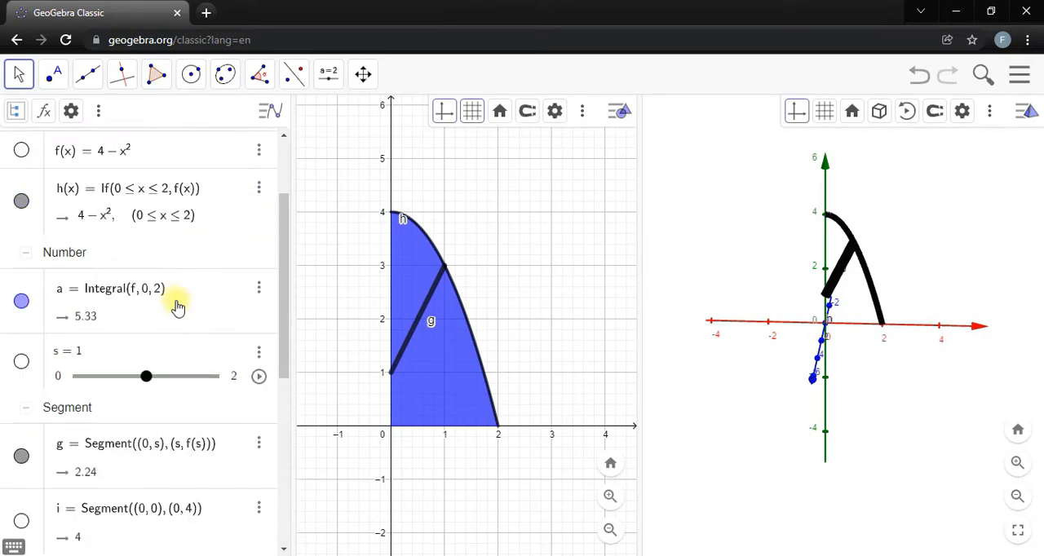
pyautogui.scroll(-2, 173, 342)
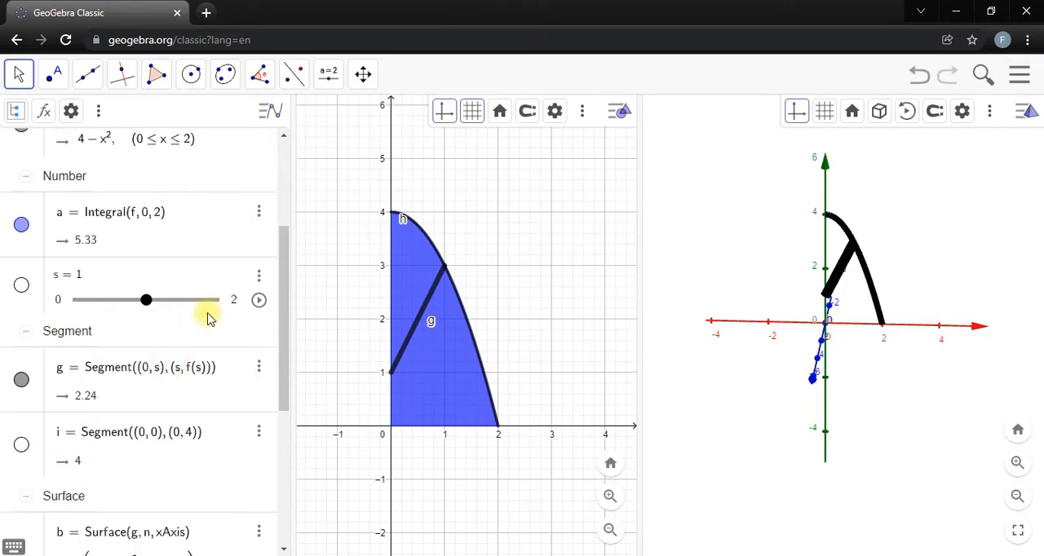
pyautogui.click(234, 310)
pyautogui.scroll(-4, 212, 286)
pyautogui.scroll(4, 191, 275)
pyautogui.scroll(-4, 163, 318)
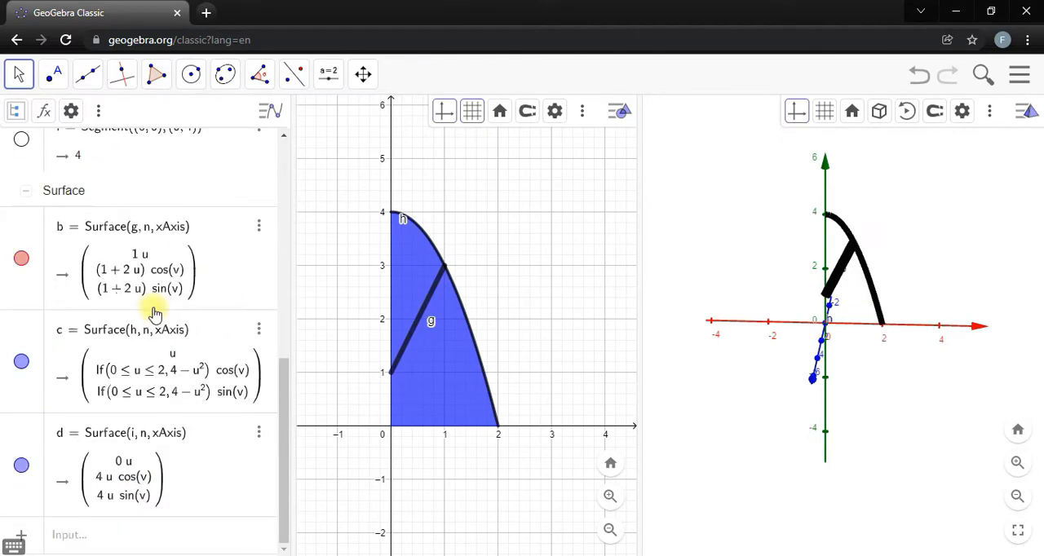
pyautogui.scroll(5, 155, 313)
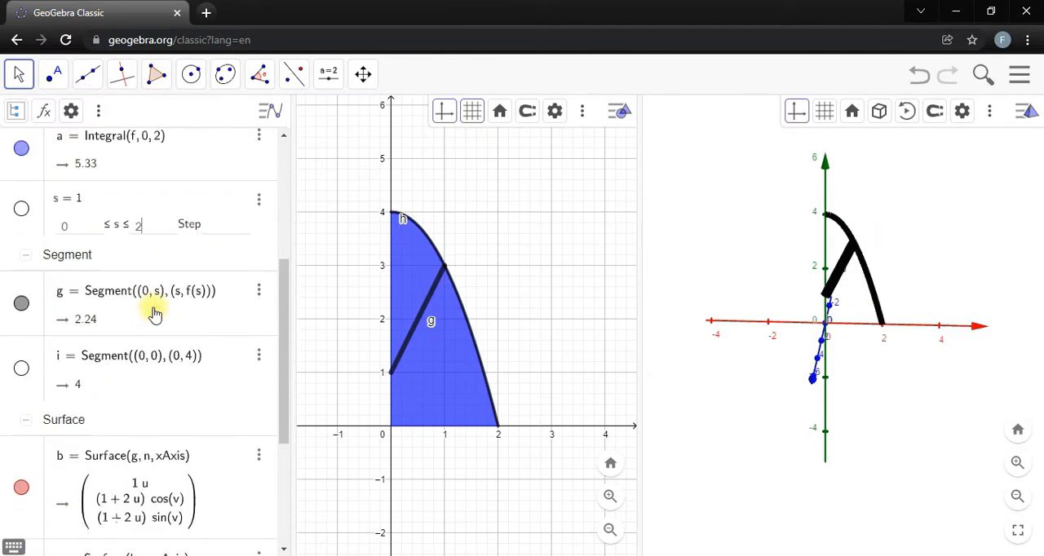
pyautogui.press('Return')
pyautogui.scroll(2, 187, 317)
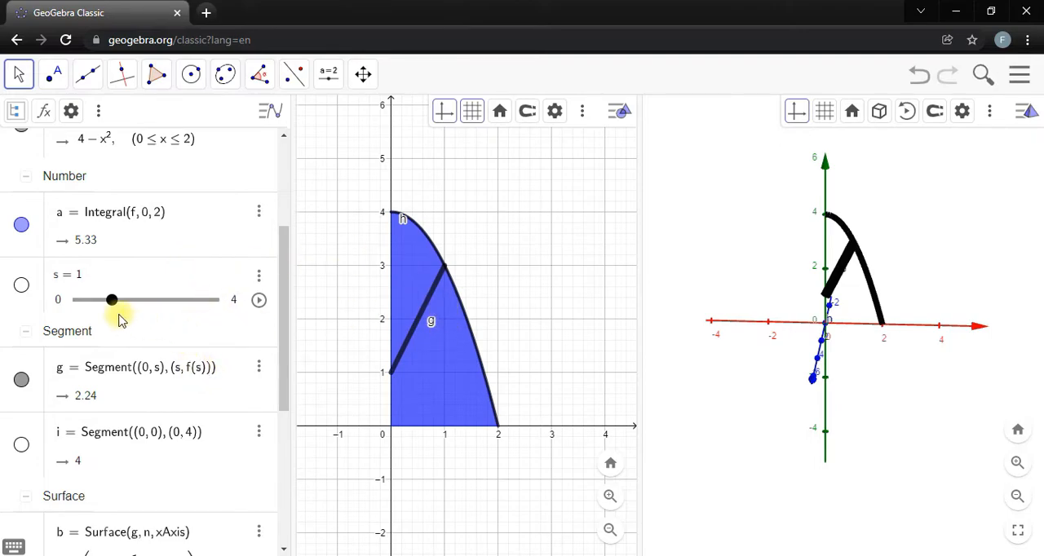
pyautogui.moveTo(114, 306); pyautogui.dragTo(123, 274)
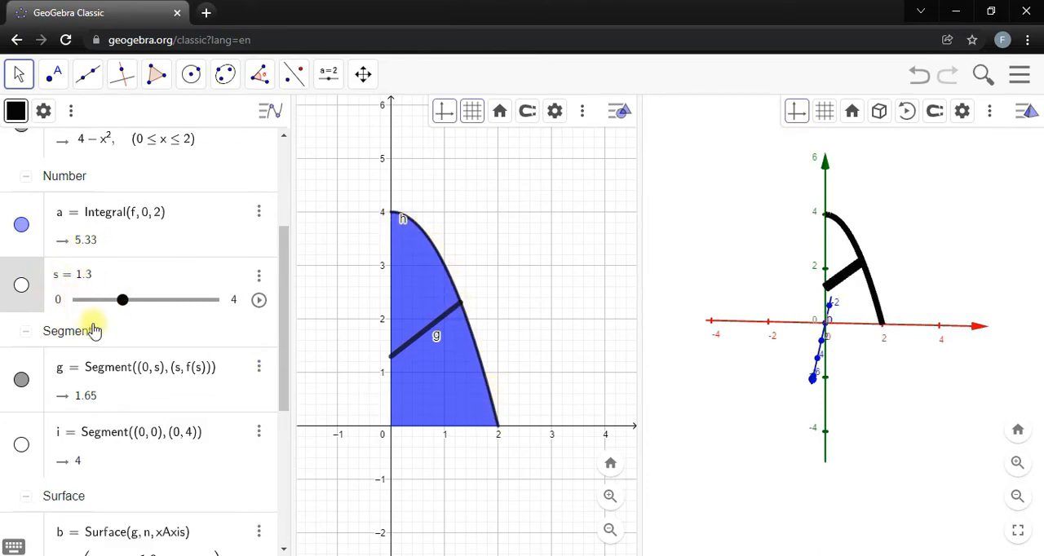
# Change the end point of segment g to (f(s), s) so the segment runs horizontally.
pyautogui.click(187, 373)
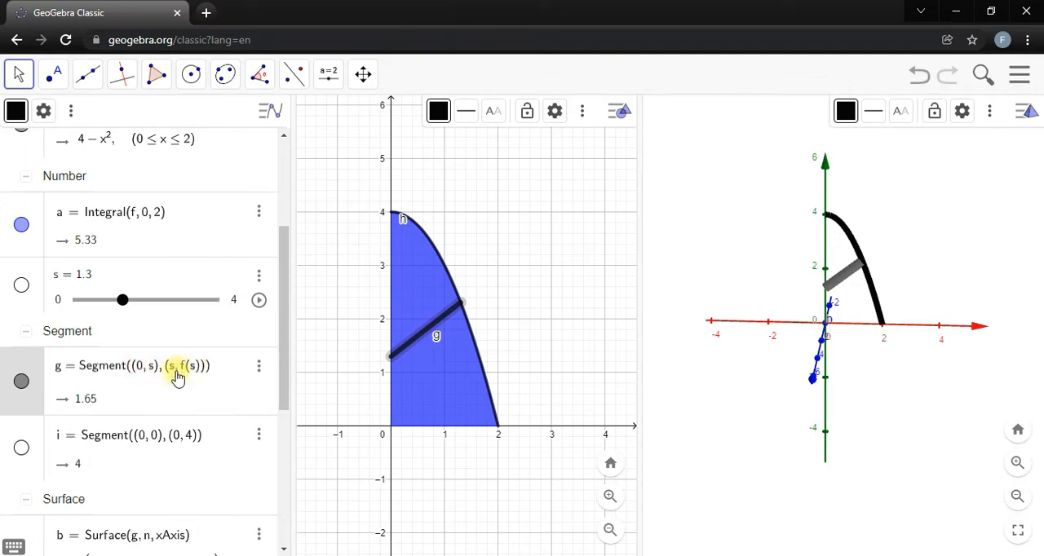
pyautogui.press('BackSpace')
pyautogui.write('f(s')
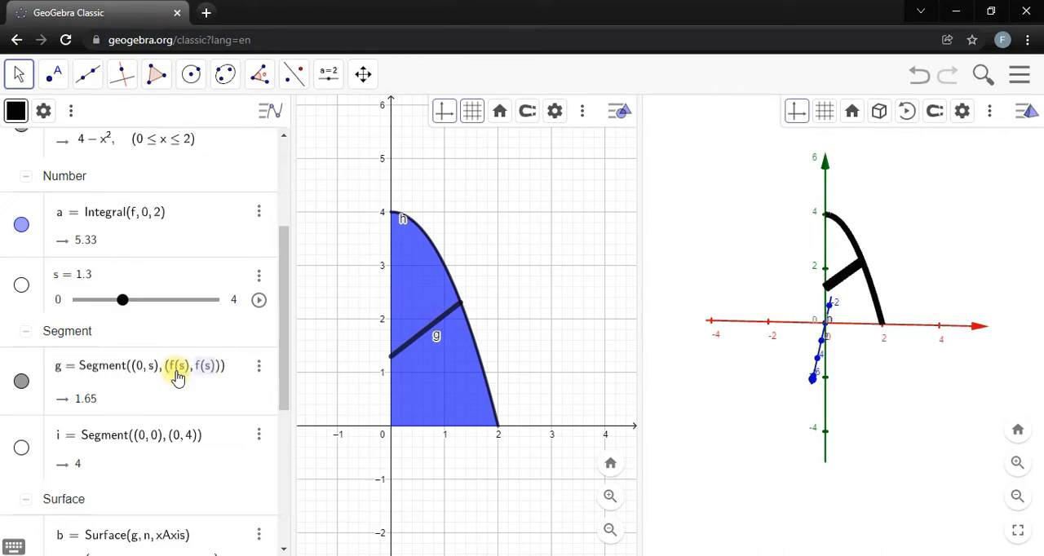
pyautogui.press('Return')
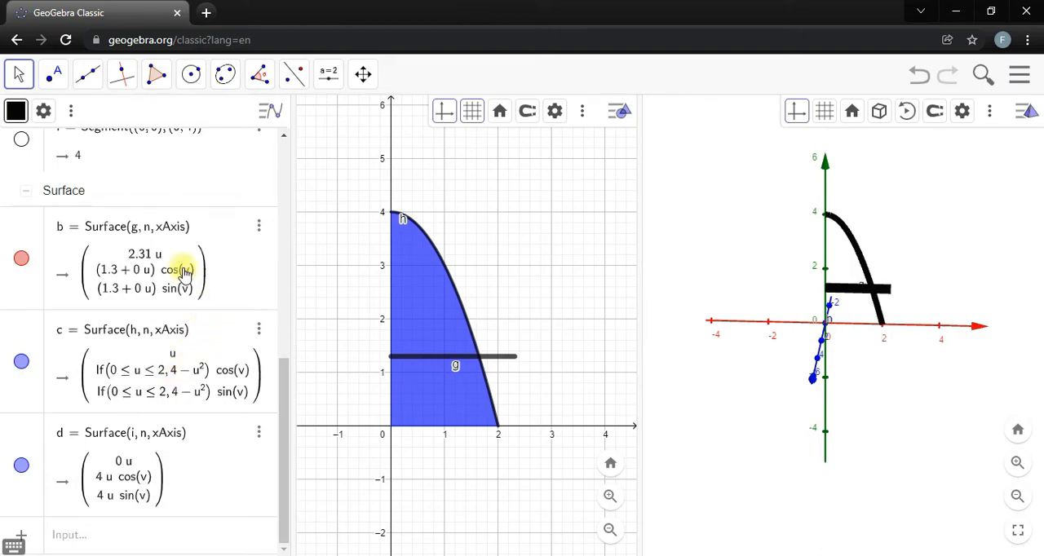
# Vary slider s to compare the end of segment g with the curve, leaving s at 1.4.
pyautogui.scroll(4, 175, 276)
pyautogui.moveTo(122, 299)
pyautogui.mouseDown()
pyautogui.moveTo(105, 303)
pyautogui.moveTo(180, 302)
pyautogui.moveTo(109, 303)
pyautogui.moveTo(175, 302)
pyautogui.moveTo(133, 302)
pyautogui.mouseUp()
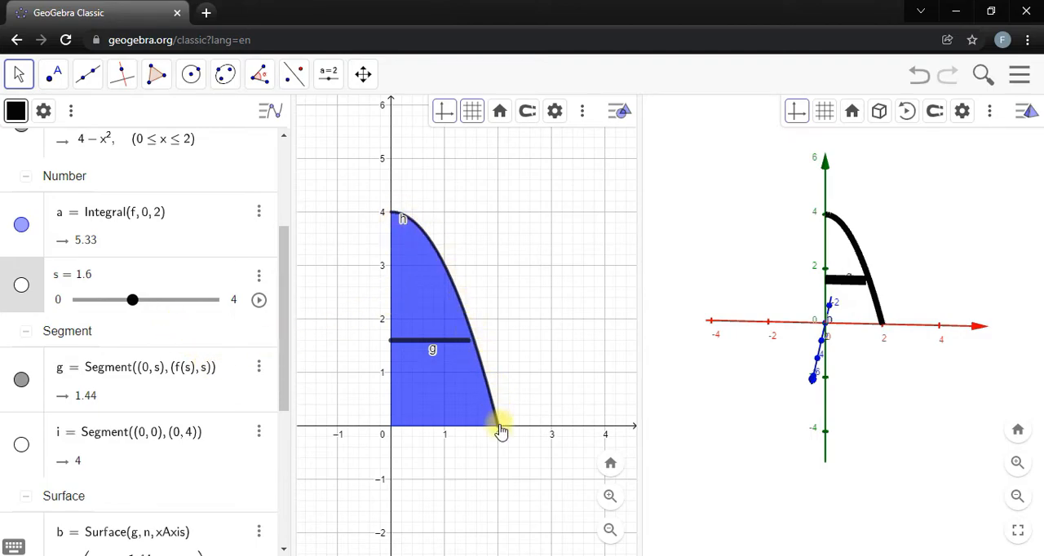
pyautogui.moveTo(134, 310); pyautogui.dragTo(163, 309)
pyautogui.moveTo(126, 304)
pyautogui.mouseDown()
pyautogui.moveTo(109, 300)
pyautogui.moveTo(181, 303)
pyautogui.moveTo(128, 304)
pyautogui.mouseUp()
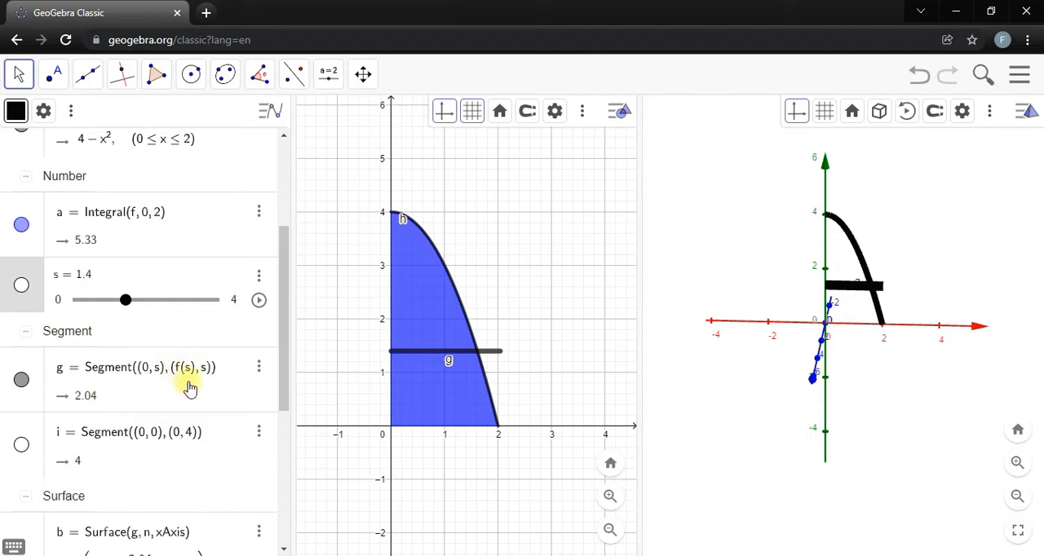
# Create the inverse function of f with Invert(f) and hide its curve.
pyautogui.scroll(3, 176, 285)
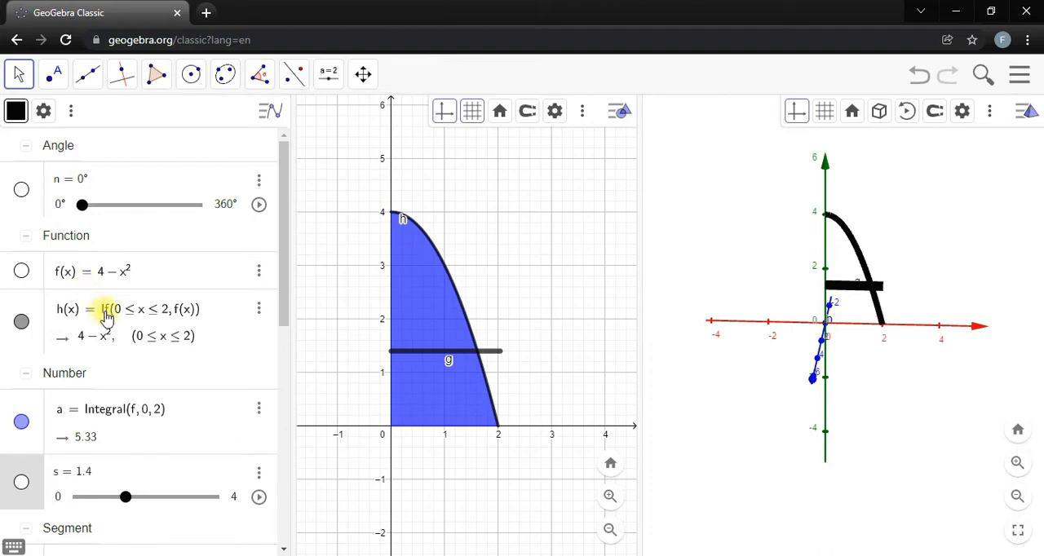
pyautogui.scroll(-2, 154, 386)
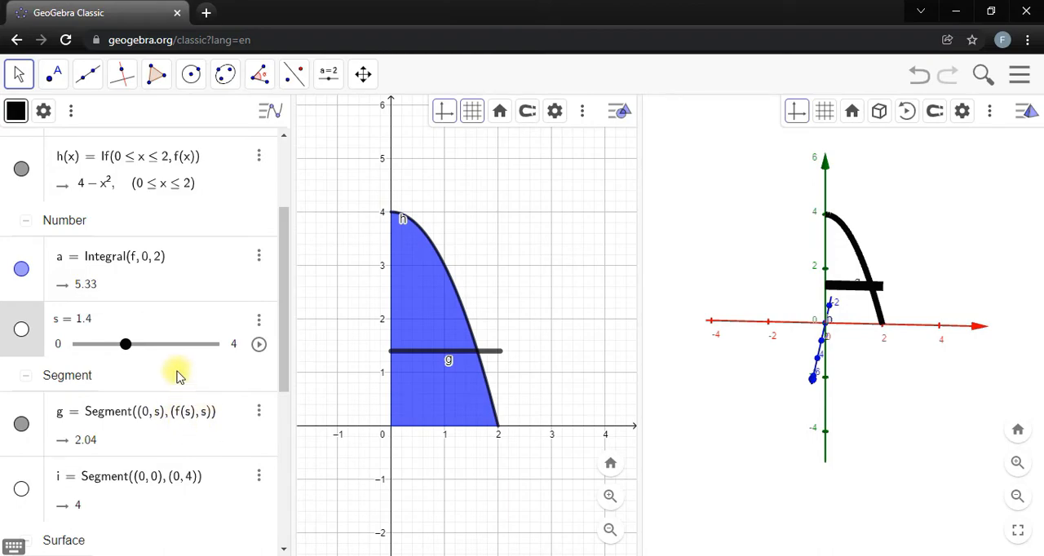
pyautogui.scroll(1, 114, 302)
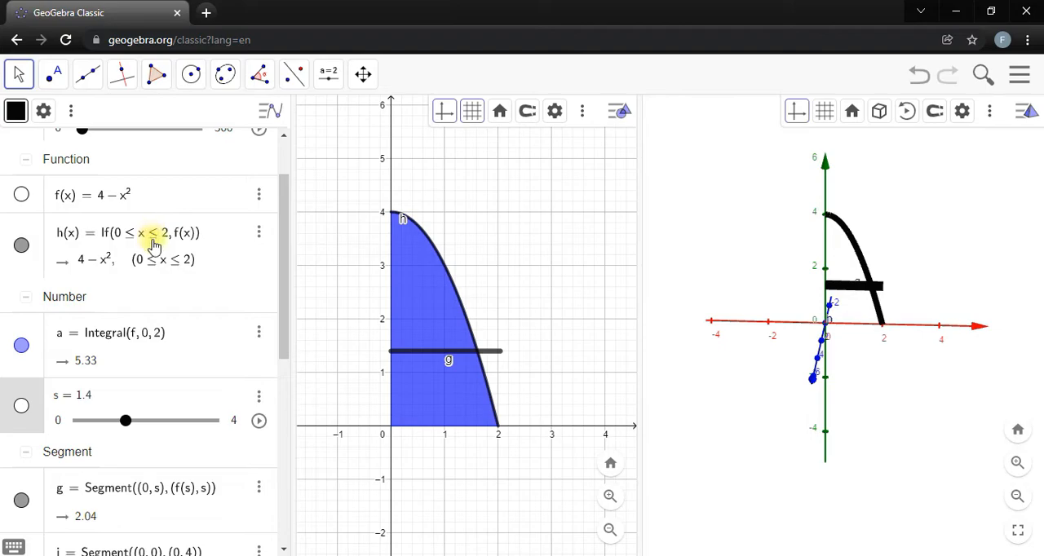
pyautogui.scroll(-5, 151, 249)
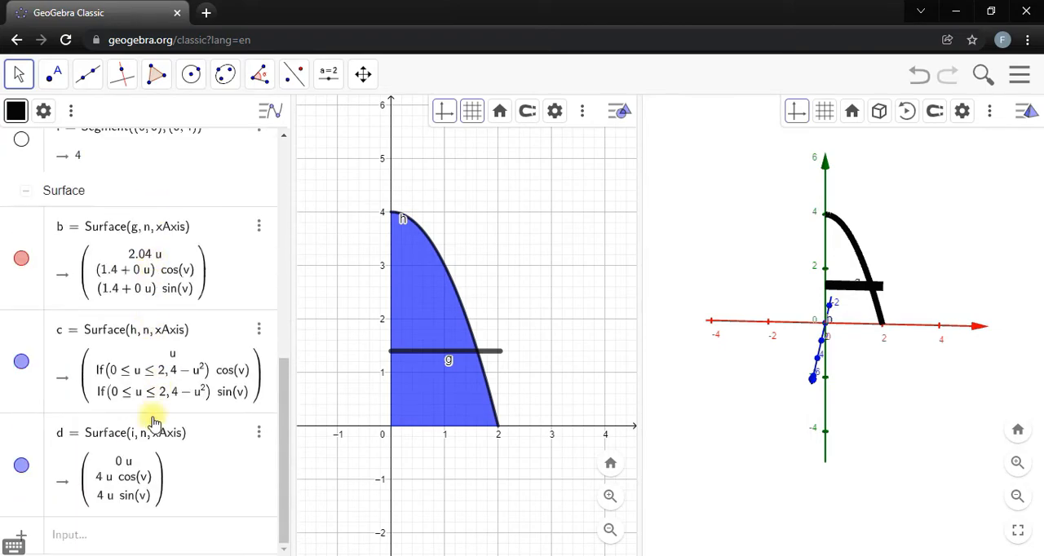
pyautogui.click(151, 545)
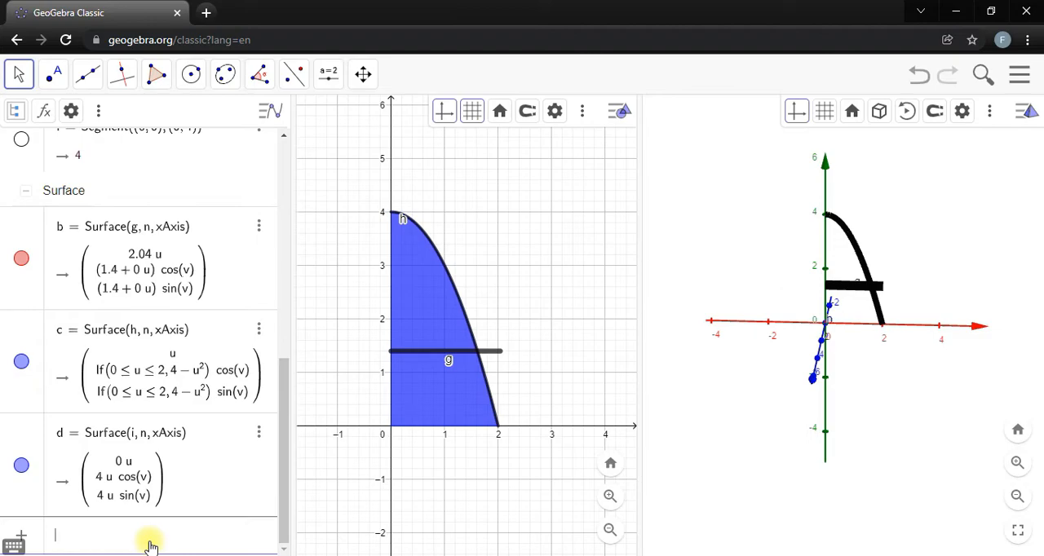
pyautogui.write('invet')
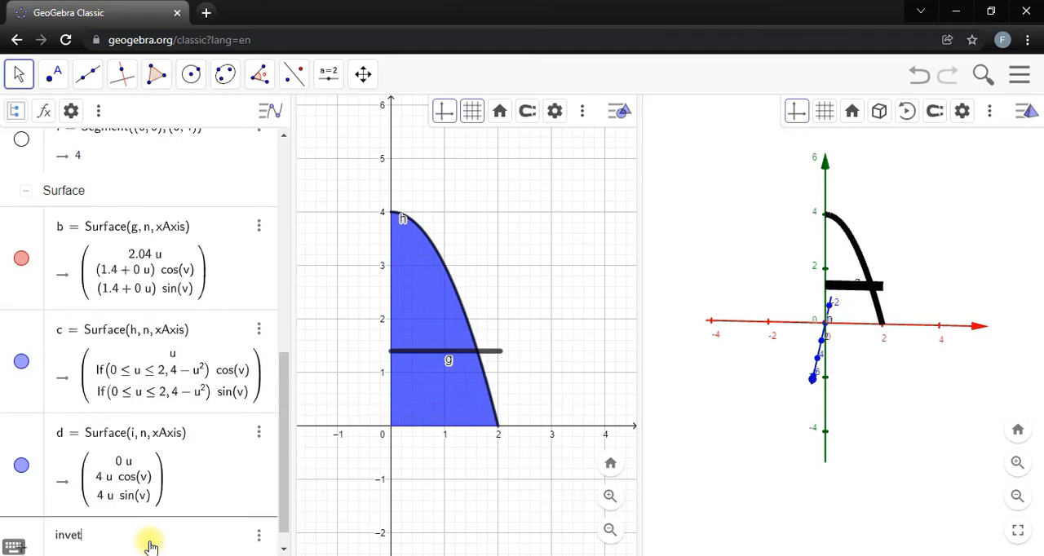
pyautogui.press('BackSpace')
pyautogui.write('rt')
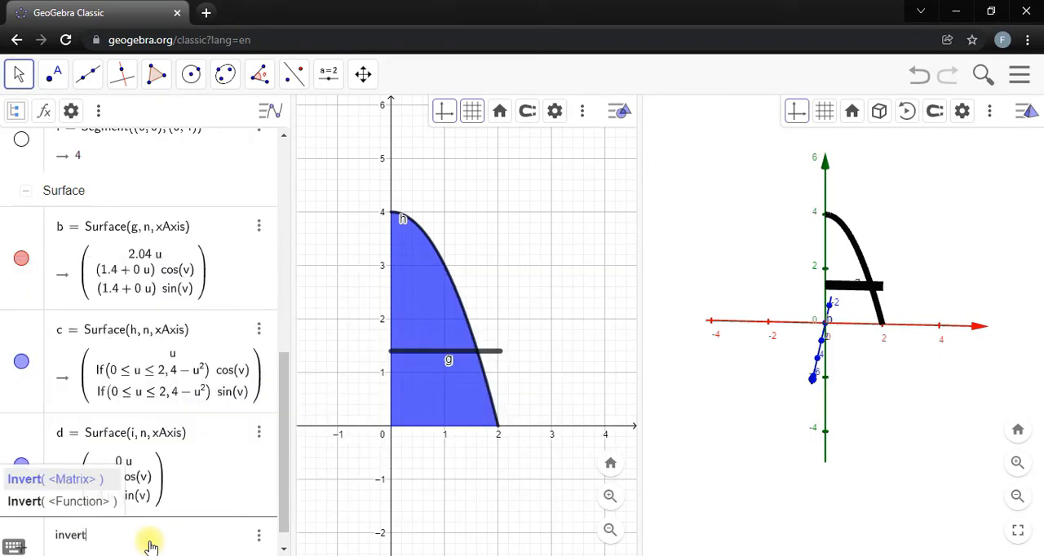
pyautogui.click(60, 501)
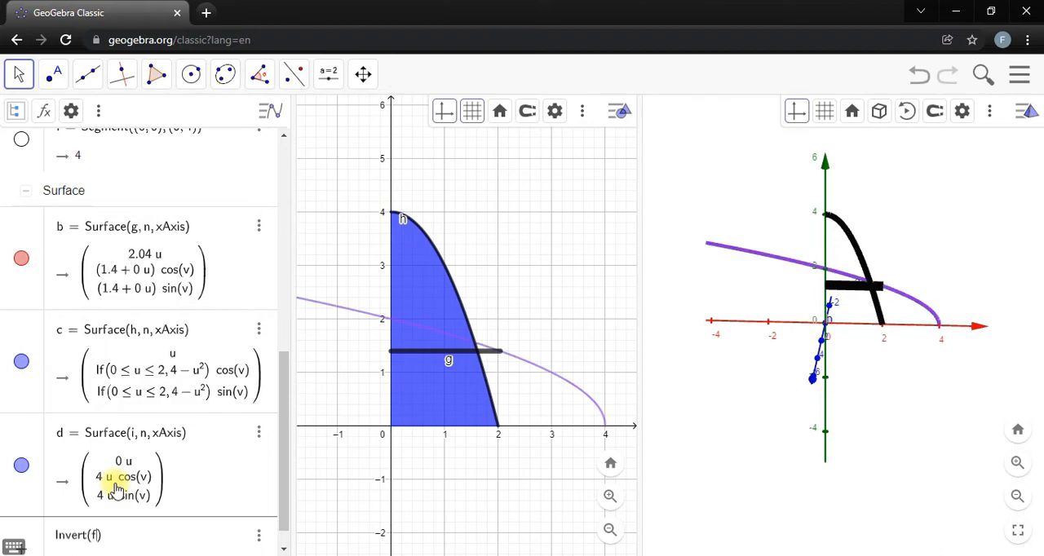
pyautogui.press('Return')
pyautogui.scroll(8, 117, 430)
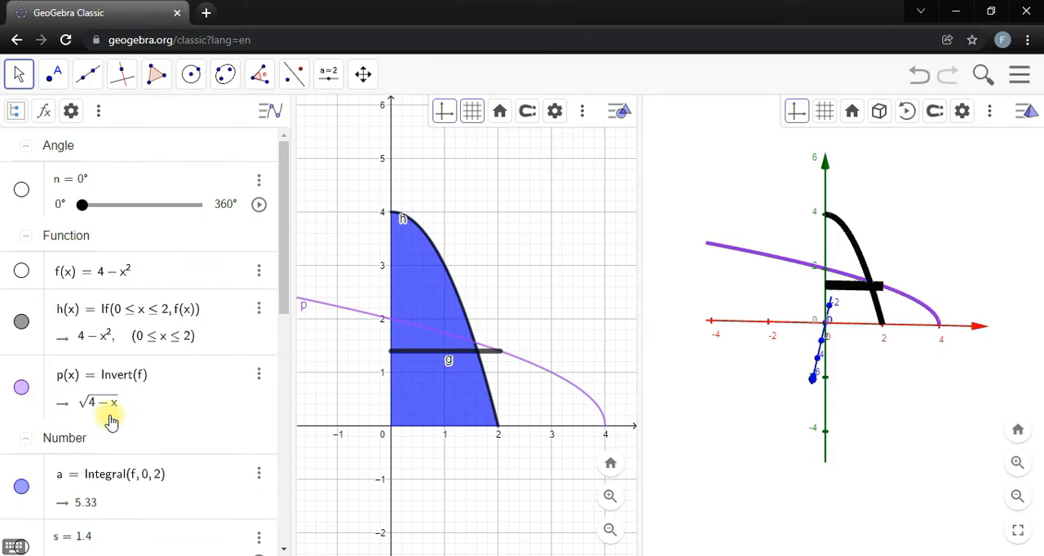
pyautogui.click(21, 388)
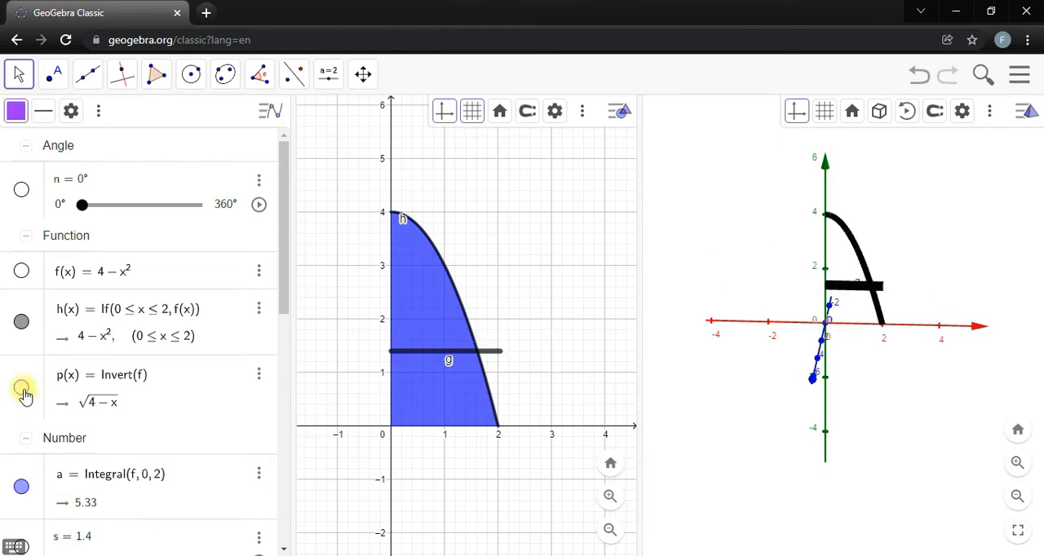
# Change the end point of segment g to (p(s), s) and move slider s to 1.8.
pyautogui.scroll(-3, 28, 399)
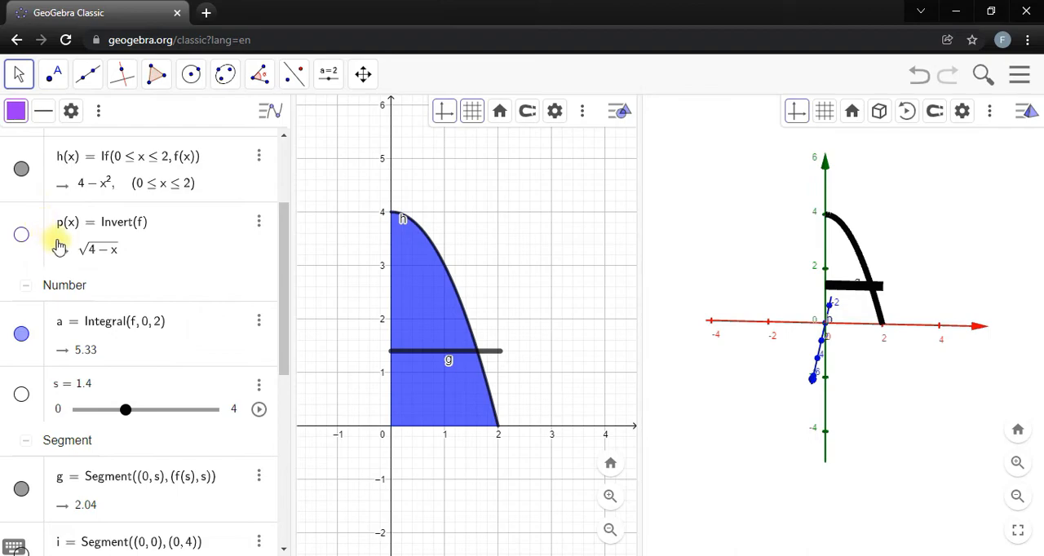
pyautogui.click(178, 480)
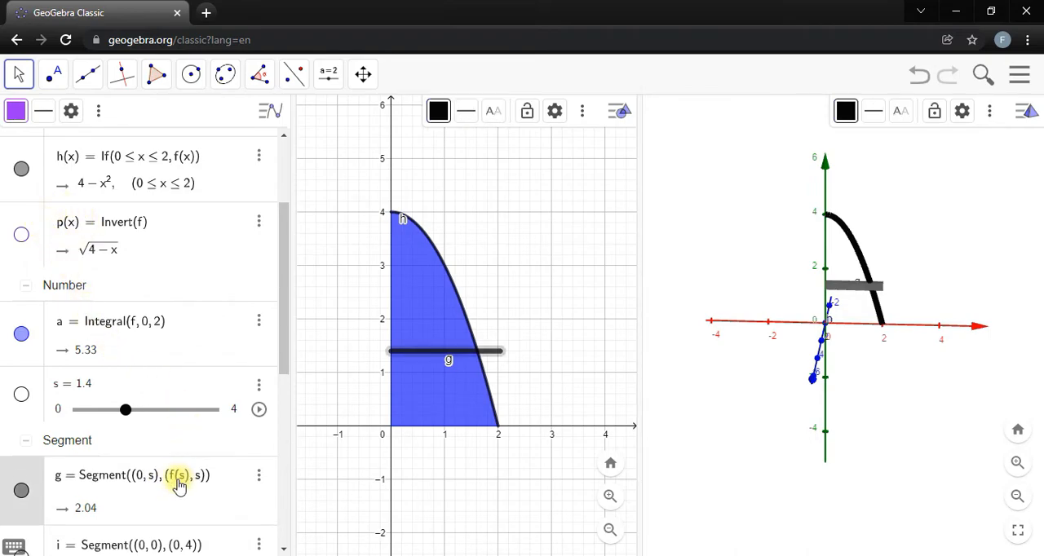
pyautogui.press('BackSpace')
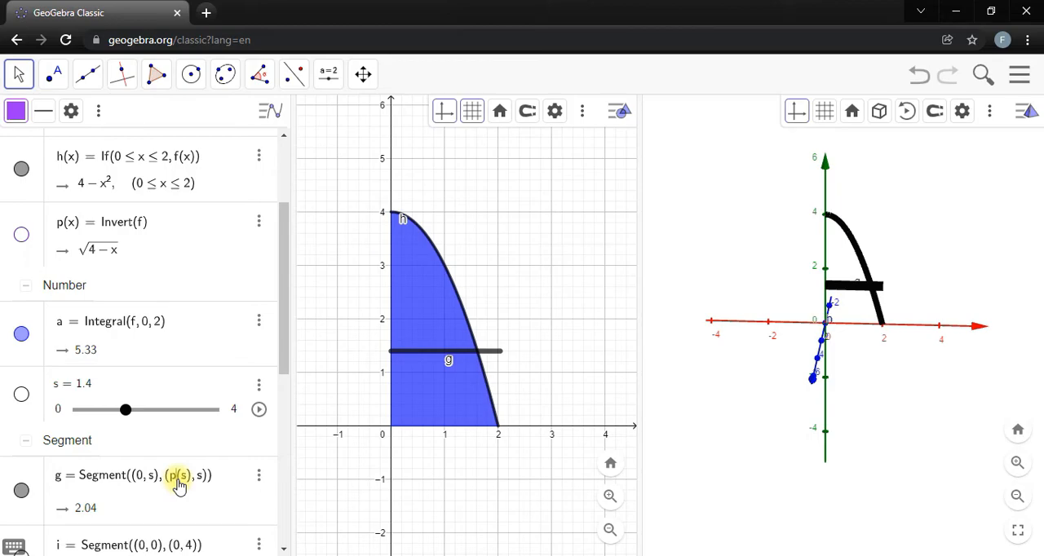
pyautogui.press('Return')
pyautogui.scroll(5, 175, 449)
pyautogui.moveTo(126, 382)
pyautogui.mouseDown()
pyautogui.moveTo(82, 380)
pyautogui.moveTo(231, 369)
pyautogui.moveTo(65, 367)
pyautogui.moveTo(241, 360)
pyautogui.moveTo(128, 364)
pyautogui.moveTo(140, 367)
pyautogui.mouseUp()
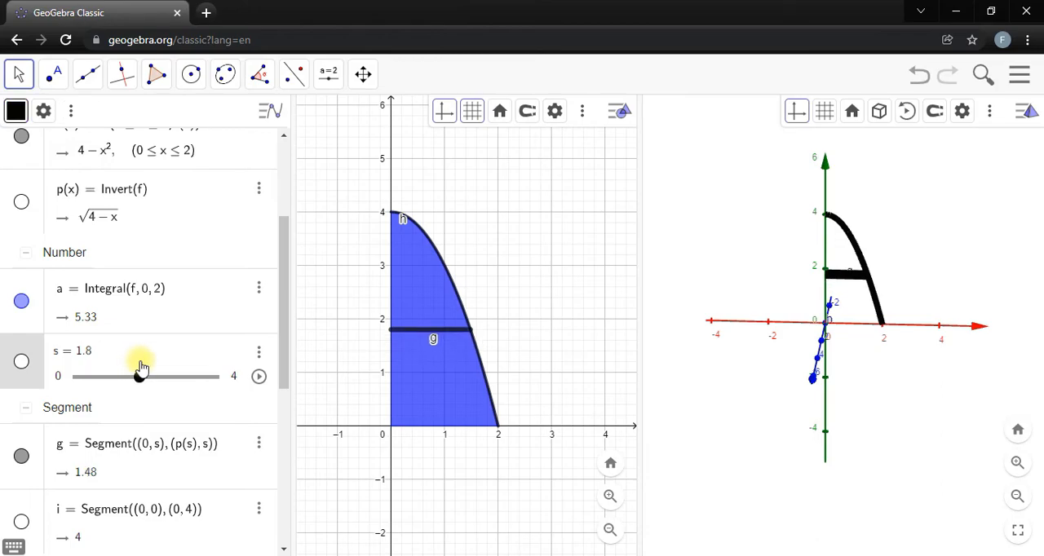
# Hide the surfaces of revolution c and d.
pyautogui.scroll(-5, 228, 360)
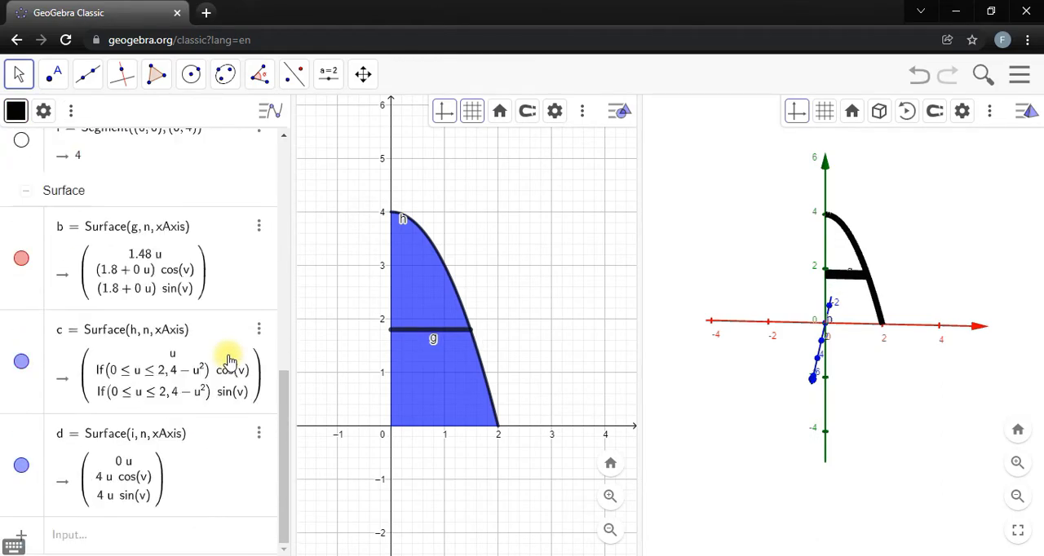
pyautogui.click(22, 362)
pyautogui.click(22, 465)
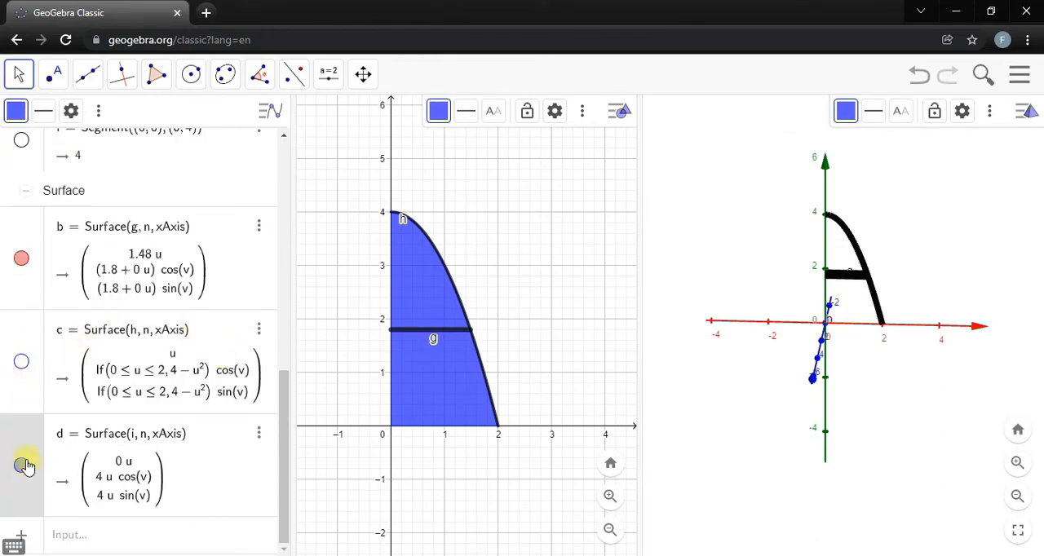
# Change the rotation axis of surface b, generated by segment g, to yAxis.
pyautogui.scroll(2, 139, 328)
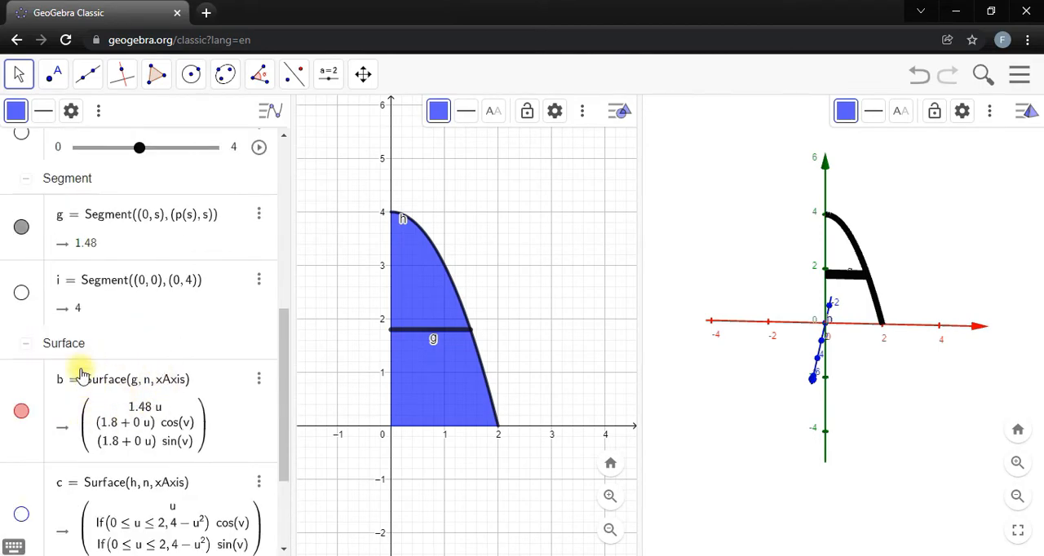
pyautogui.click(131, 385)
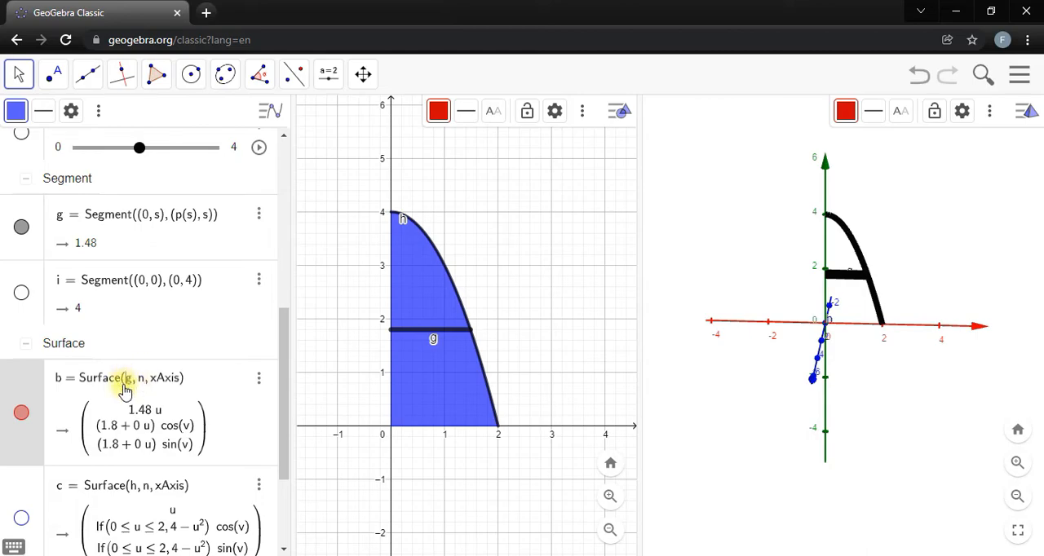
pyautogui.click(166, 397)
pyautogui.press('BackSpace')
pyautogui.write('y')
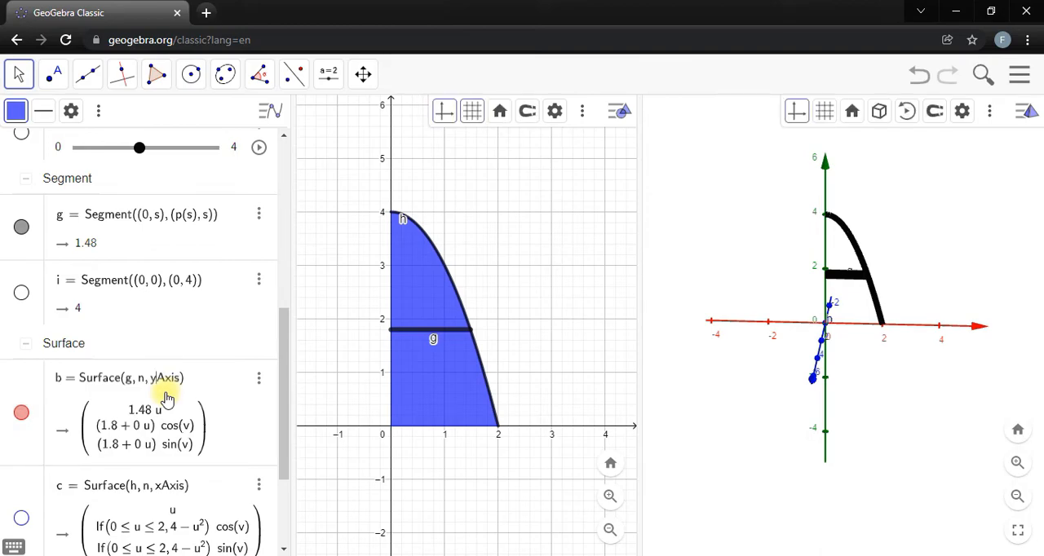
pyautogui.press('Return')
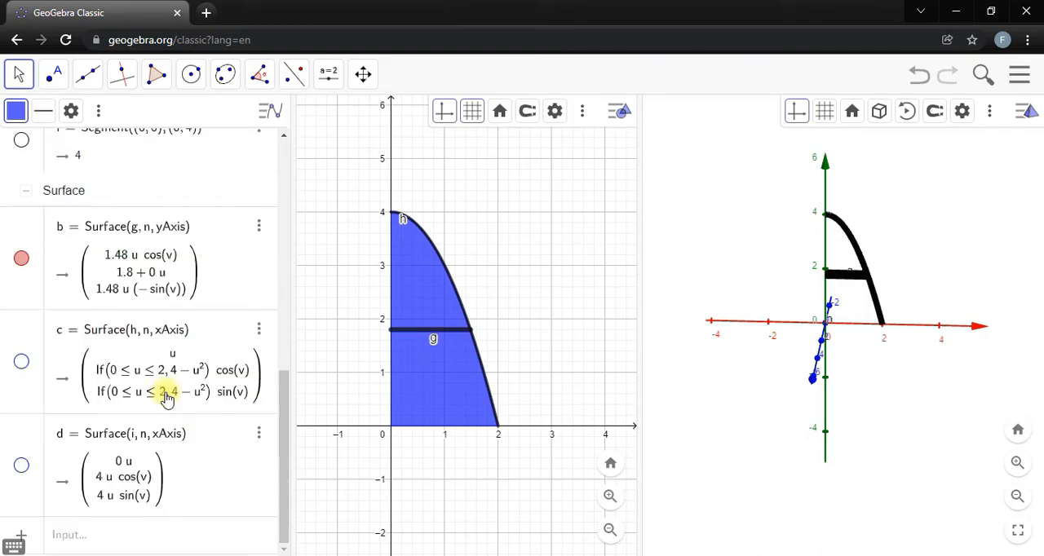
# Set angle n to 25° and widen the 3D view, repositioning it to show the rotated slice.
pyautogui.scroll(7, 155, 414)
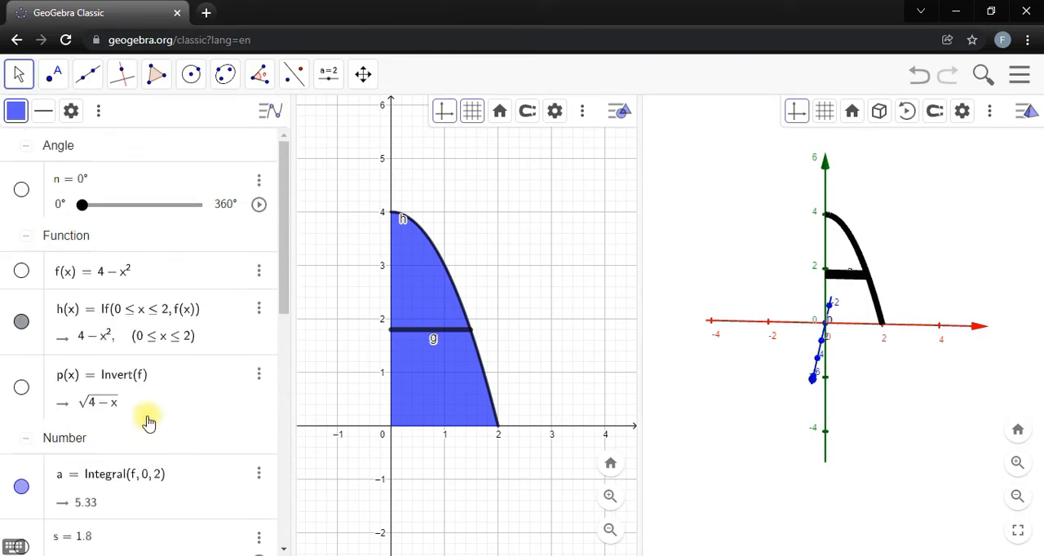
pyautogui.moveTo(91, 209); pyautogui.dragTo(96, 208)
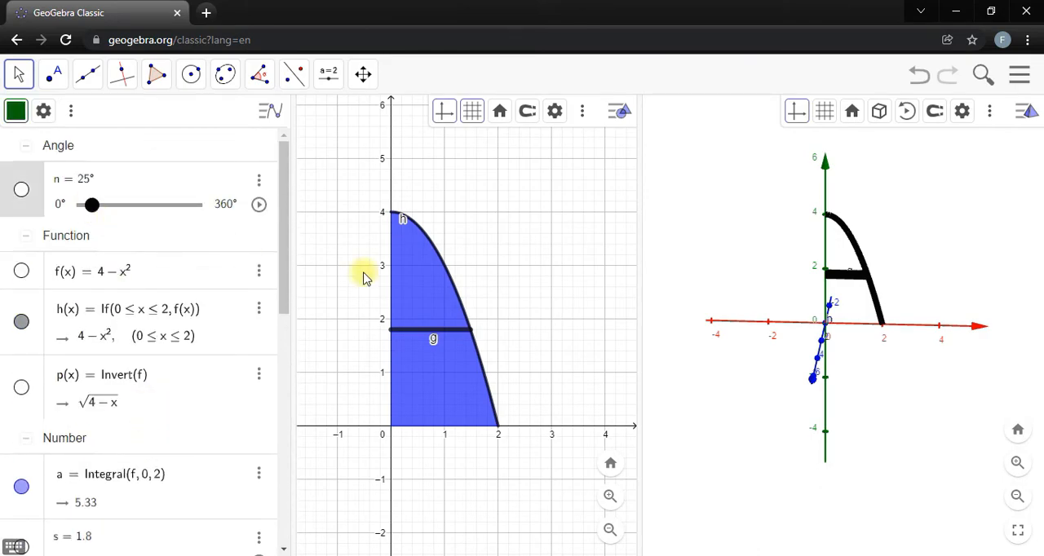
pyautogui.moveTo(639, 323); pyautogui.dragTo(497, 310)
pyautogui.moveTo(660, 249); pyautogui.dragTo(638, 237)
pyautogui.click(465, 74)
pyautogui.click(540, 153)
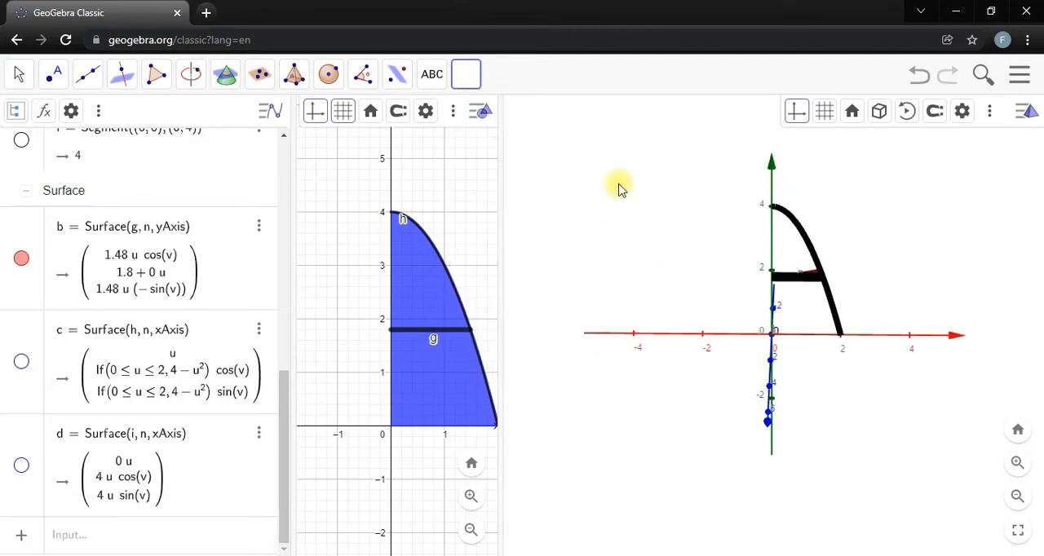
pyautogui.moveTo(706, 268); pyautogui.dragTo(741, 273)
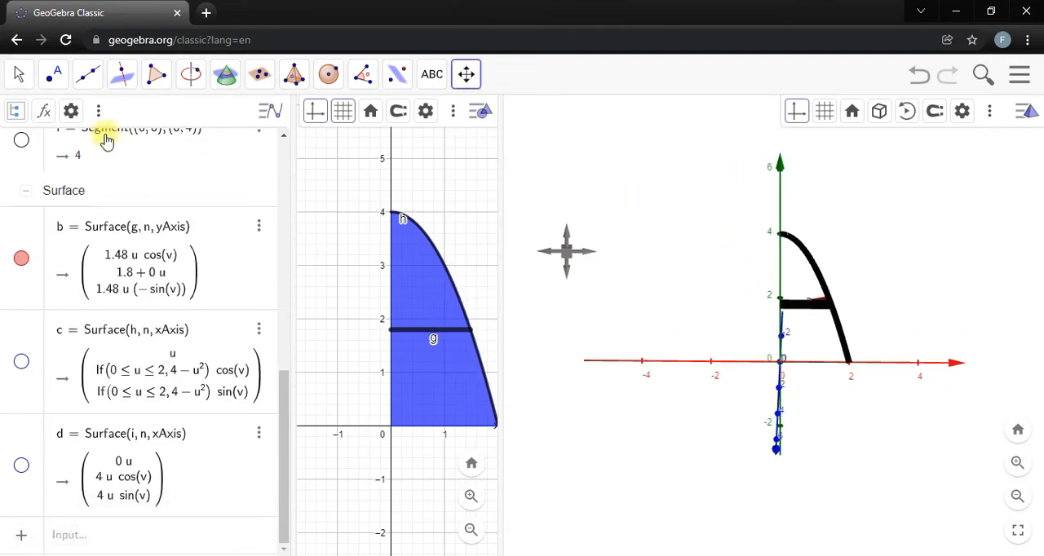
# Increase angle n to 359° so that segment g sweeps out a disc about the y-axis.
pyautogui.scroll(3, 146, 208)
pyautogui.scroll(5, 145, 214)
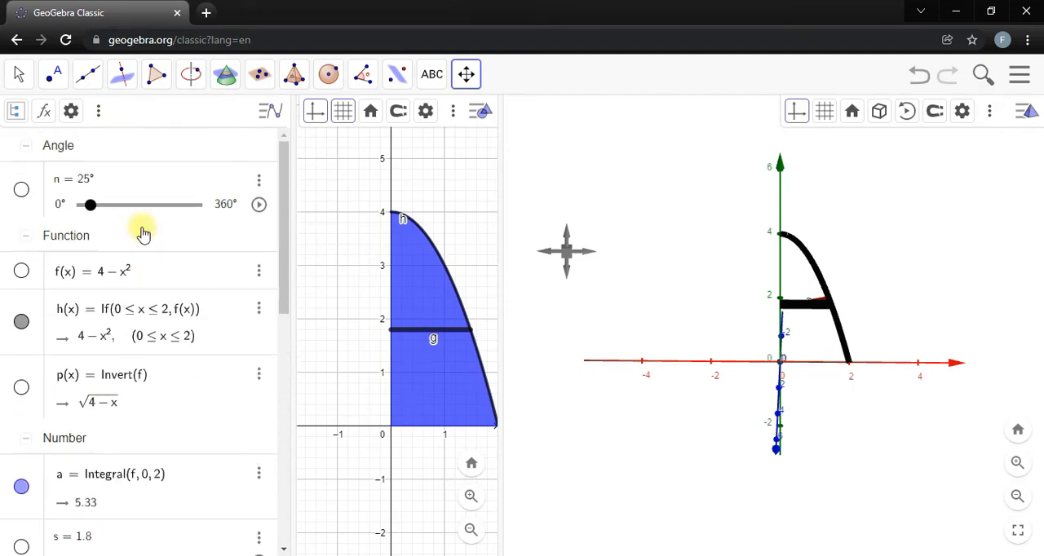
pyautogui.click(18, 75)
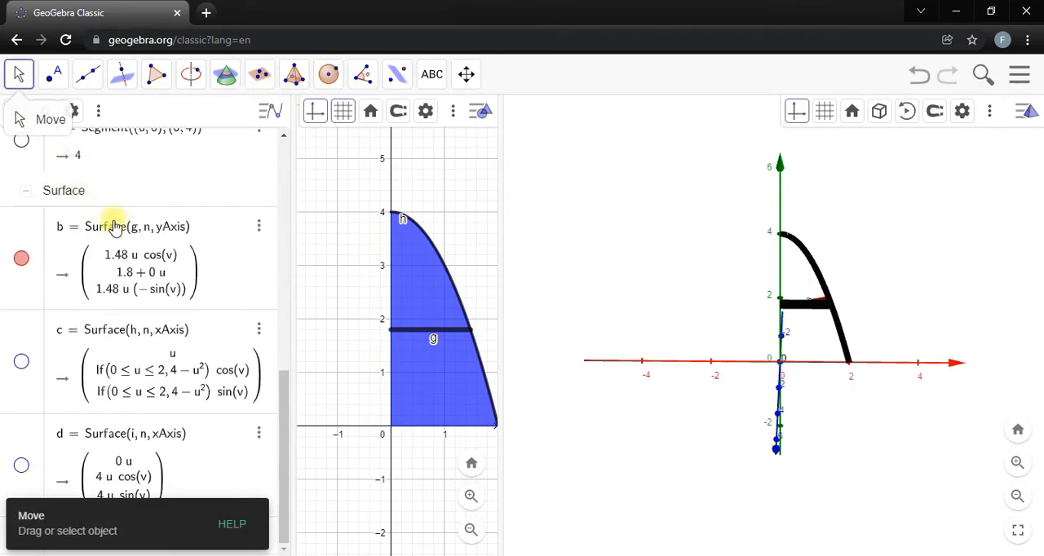
pyautogui.moveTo(94, 210); pyautogui.dragTo(231, 216)
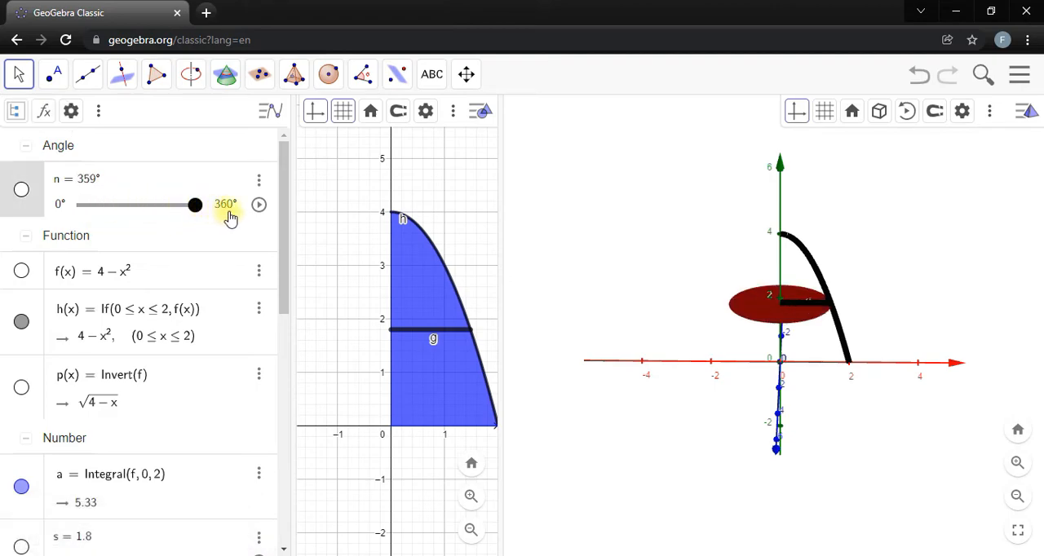
pyautogui.moveTo(583, 259)
pyautogui.mouseDown()
pyautogui.moveTo(580, 287)
pyautogui.moveTo(566, 244)
pyautogui.moveTo(584, 271)
pyautogui.moveTo(573, 269)
pyautogui.mouseUp()
# Move slider s to 2 to shift the horizontal disc, and review the surface definitions.
pyautogui.scroll(-5, 81, 383)
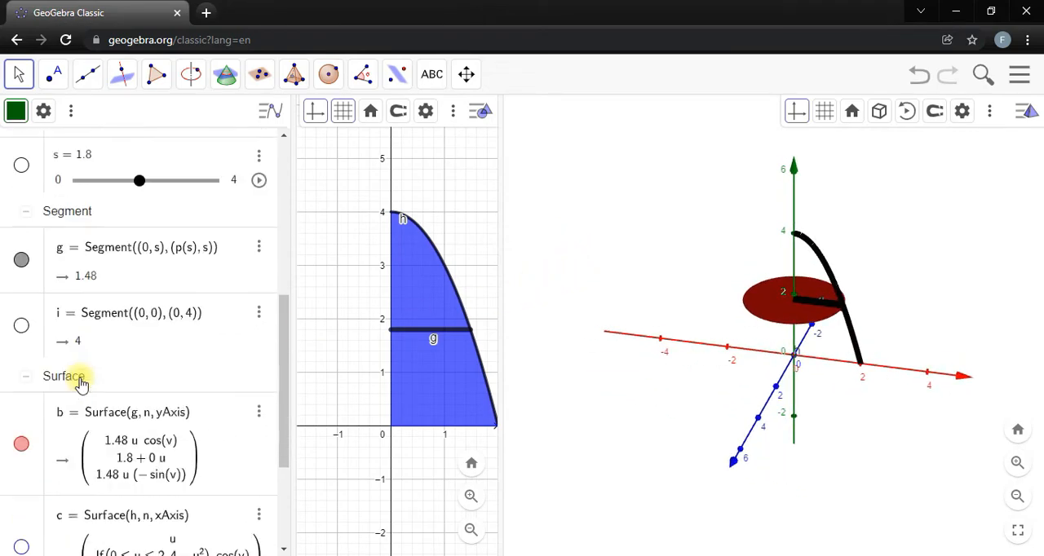
pyautogui.scroll(-3, 82, 379)
pyautogui.scroll(5, 81, 374)
pyautogui.moveTo(140, 305)
pyautogui.mouseDown()
pyautogui.moveTo(32, 289)
pyautogui.moveTo(217, 300)
pyautogui.moveTo(131, 310)
pyautogui.moveTo(148, 320)
pyautogui.mouseUp()
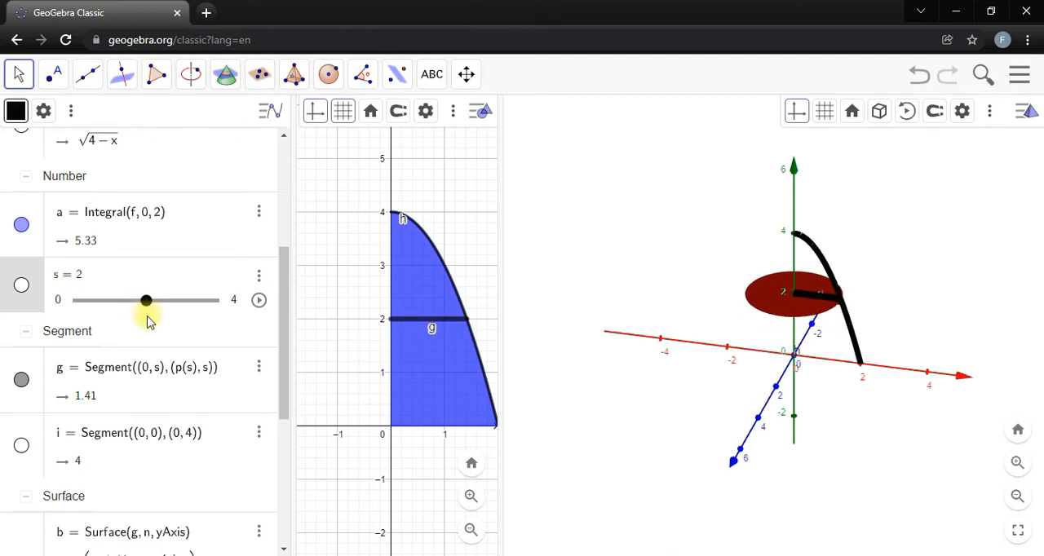
pyautogui.scroll(-4, 148, 321)
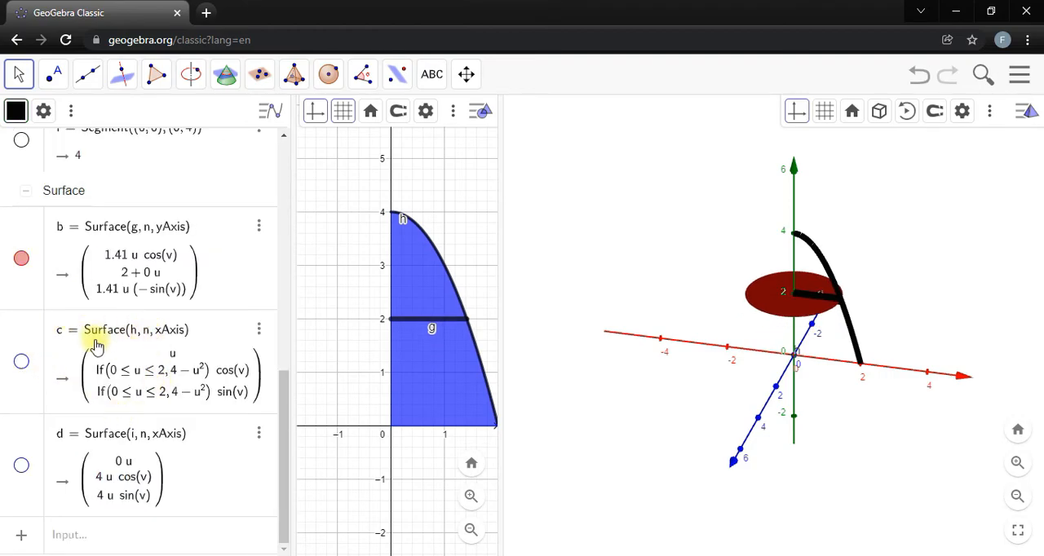
pyautogui.scroll(4, 41, 323)
pyautogui.scroll(-4, 73, 330)
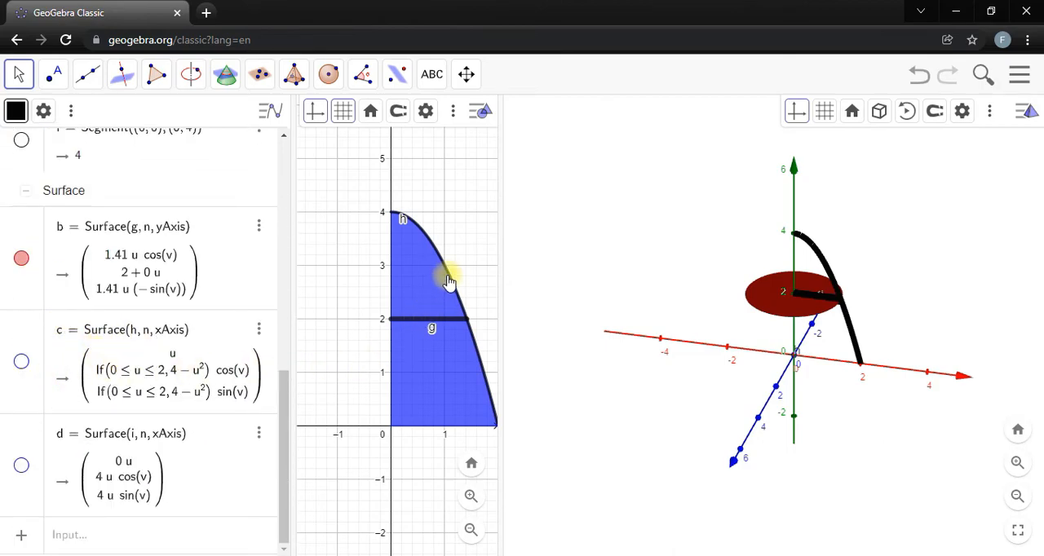
pyautogui.scroll(5, 217, 315)
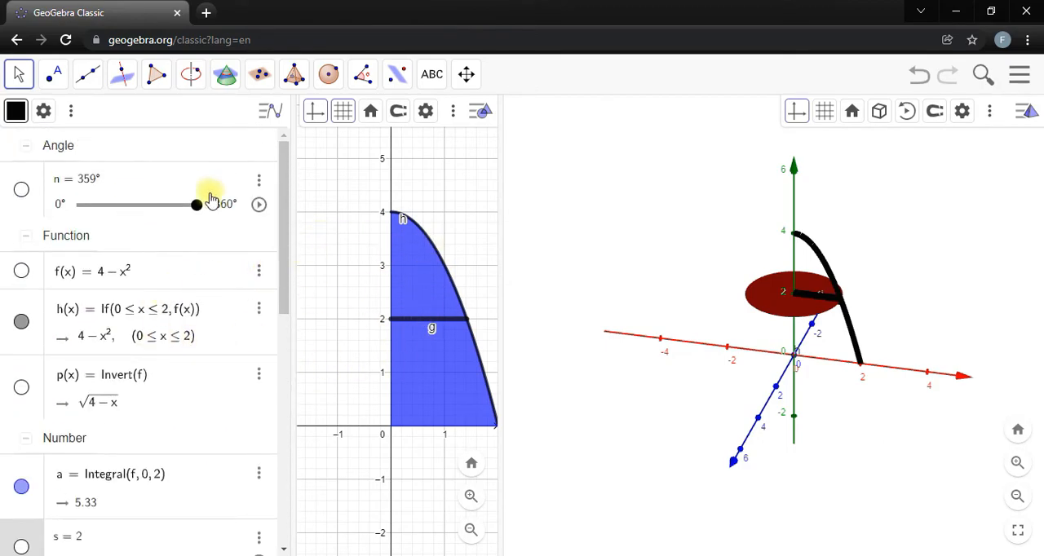
pyautogui.scroll(-5, 133, 387)
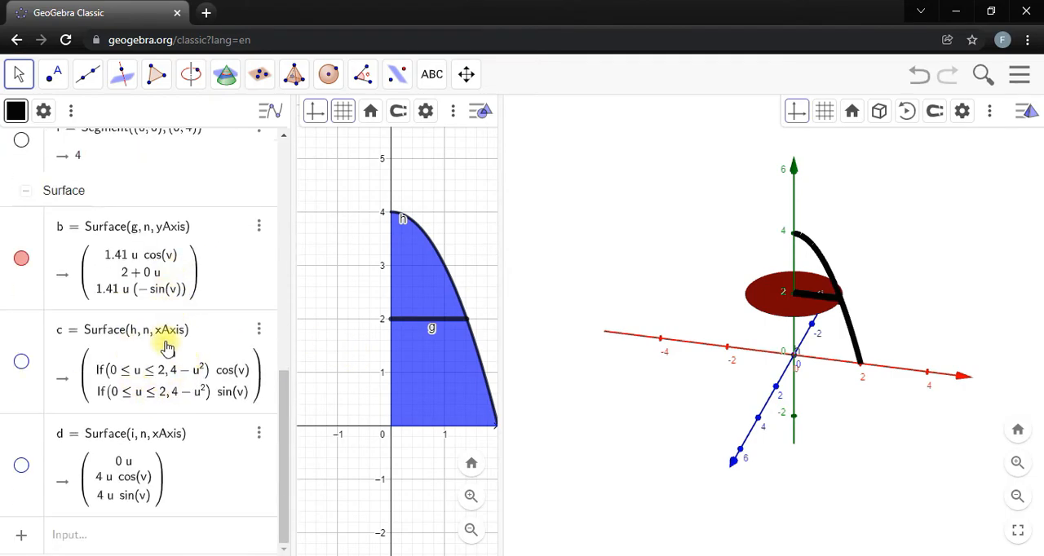
# Reset angle n to 0° and hide surface b.
pyautogui.scroll(5, 170, 315)
pyautogui.moveTo(199, 206); pyautogui.dragTo(77, 208)
pyautogui.scroll(-5, 145, 318)
pyautogui.click(21, 367)
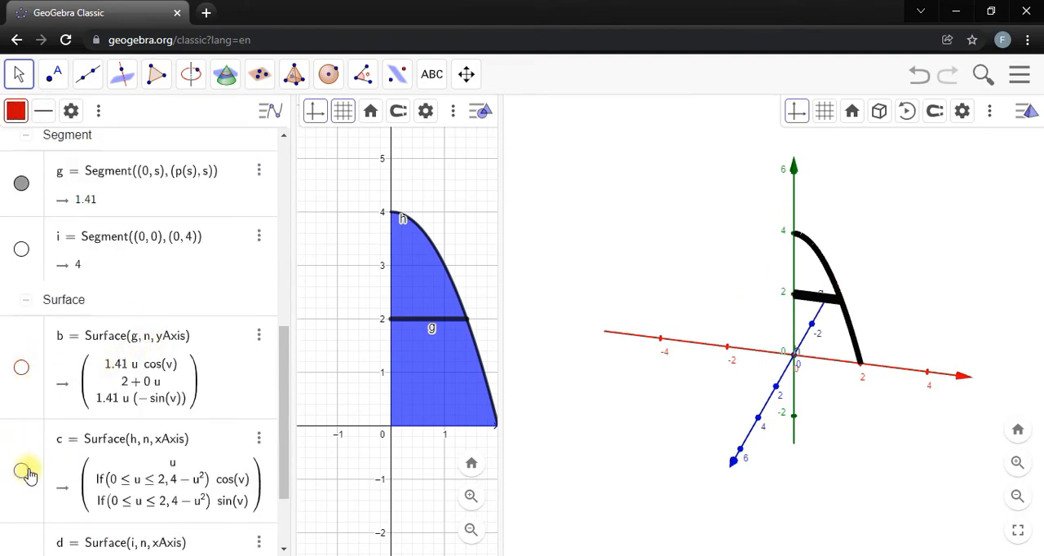
# Show surface c, generated by curve h, and change its rotation axis to yAxis.
pyautogui.scroll(-2, 47, 478)
pyautogui.click(151, 354)
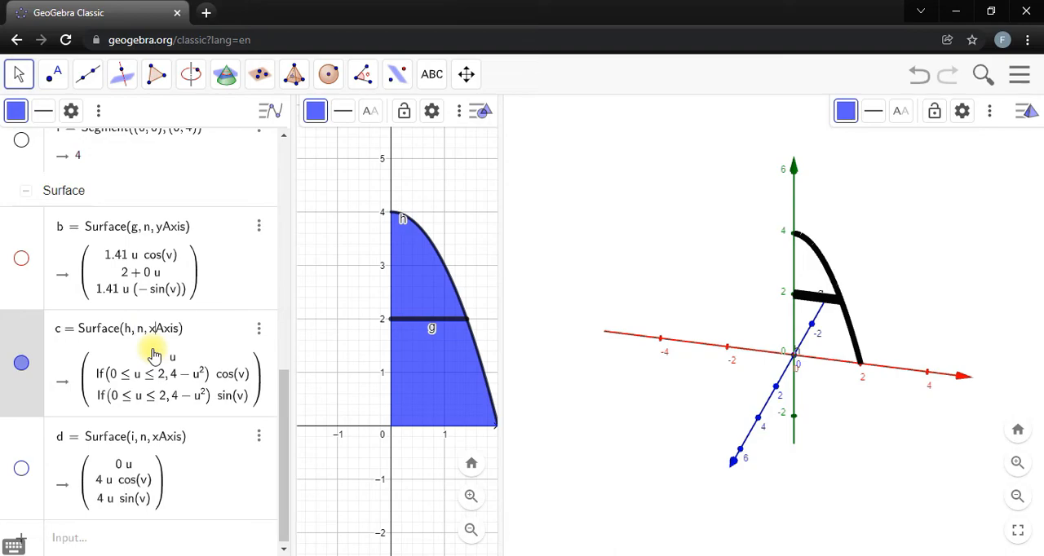
pyautogui.press('BackSpace')
pyautogui.write('y')
pyautogui.press('Return')
# Increase angle n to 359° to sweep curve h about the y-axis, and inspect the surface from below.
pyautogui.scroll(8, 153, 350)
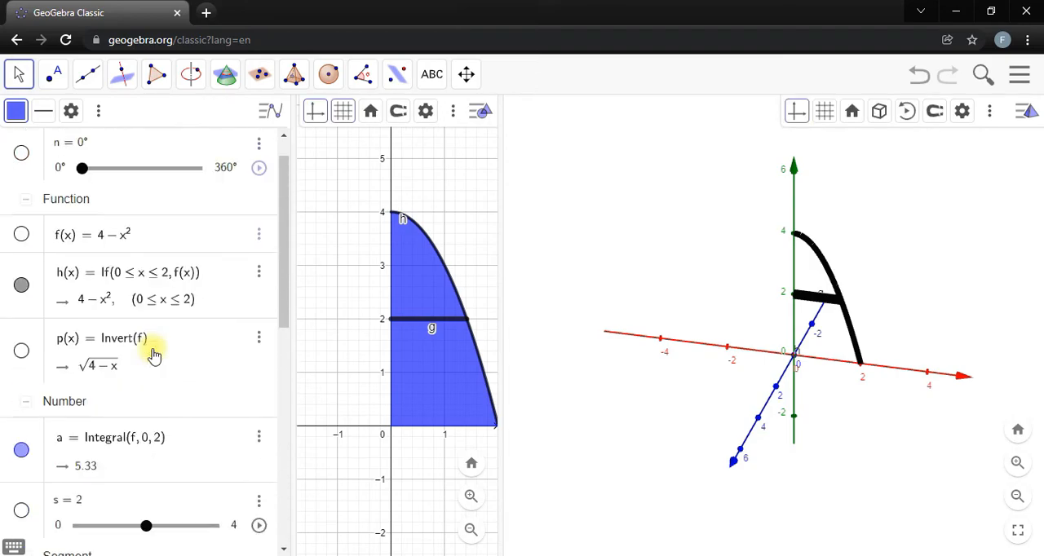
pyautogui.moveTo(81, 210); pyautogui.dragTo(252, 196)
pyautogui.moveTo(640, 283); pyautogui.dragTo(636, 224)
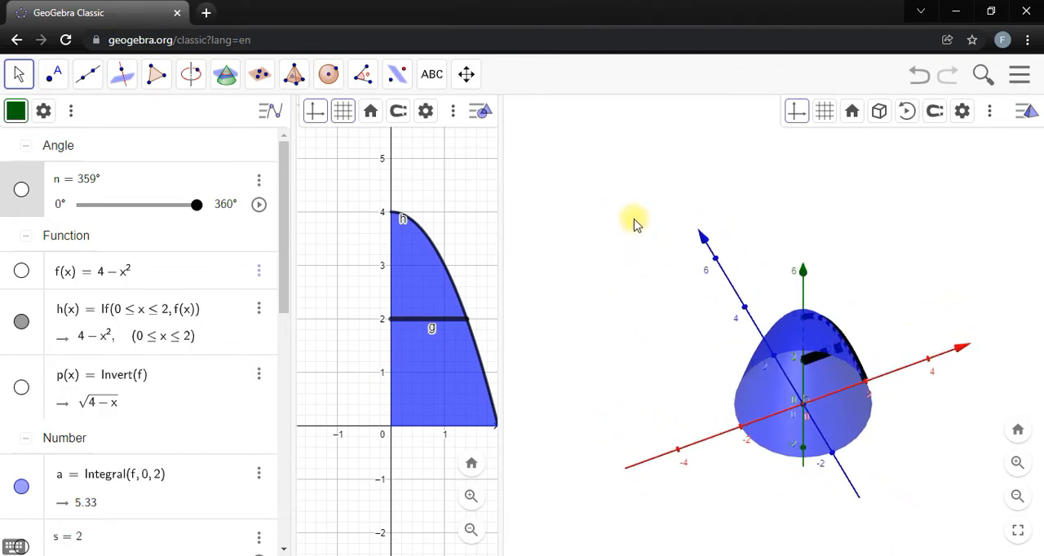
pyautogui.moveTo(636, 224); pyautogui.dragTo(652, 286)
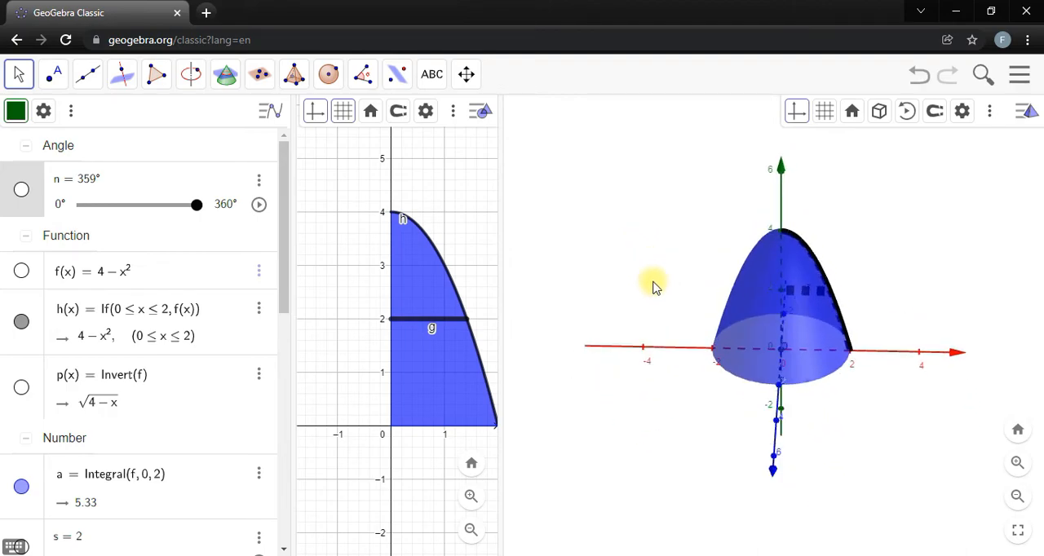
# Change the end point of segment i to (2, 0) so it runs along the base of the region.
pyautogui.scroll(-3, 157, 374)
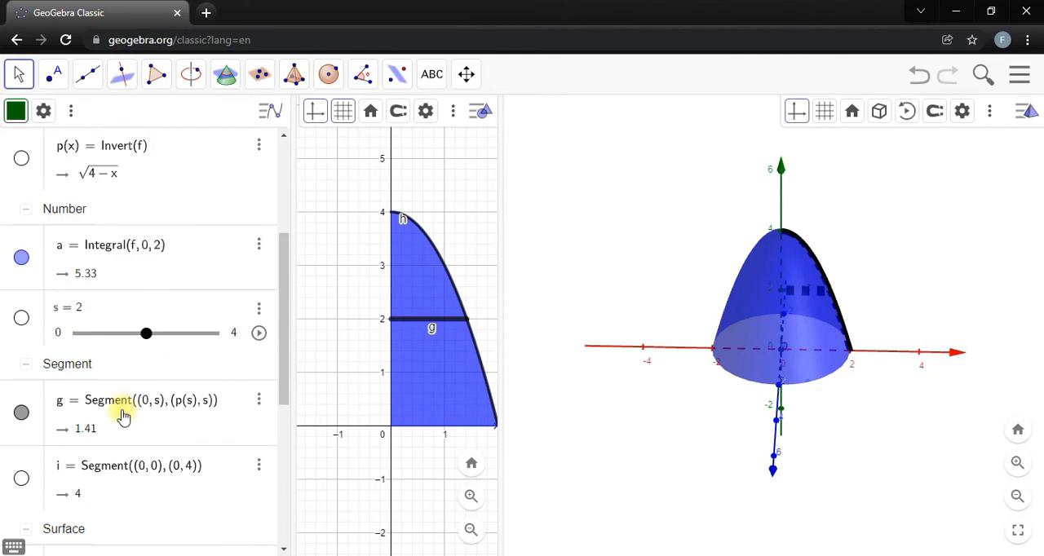
pyautogui.scroll(-3, 123, 415)
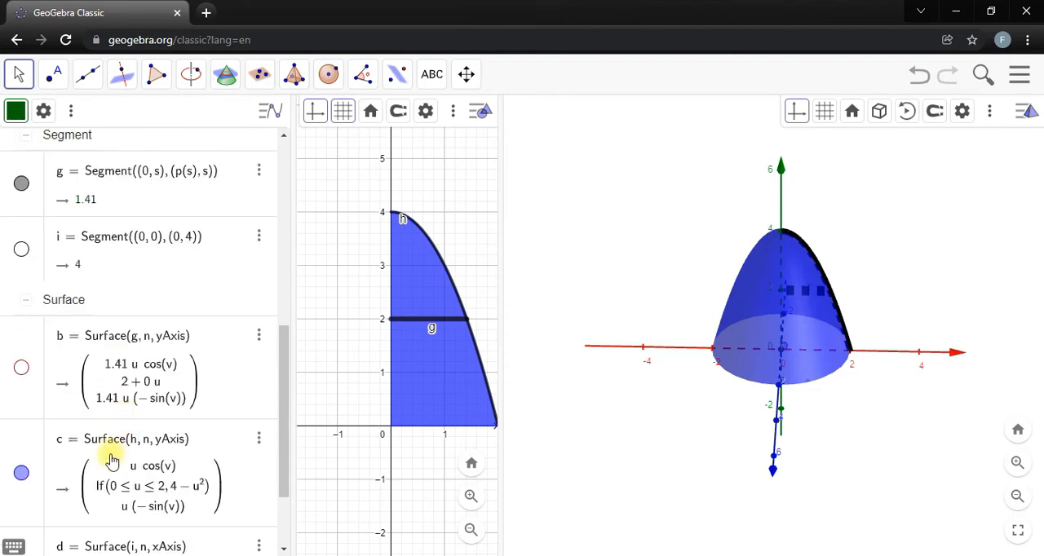
pyautogui.click(161, 256)
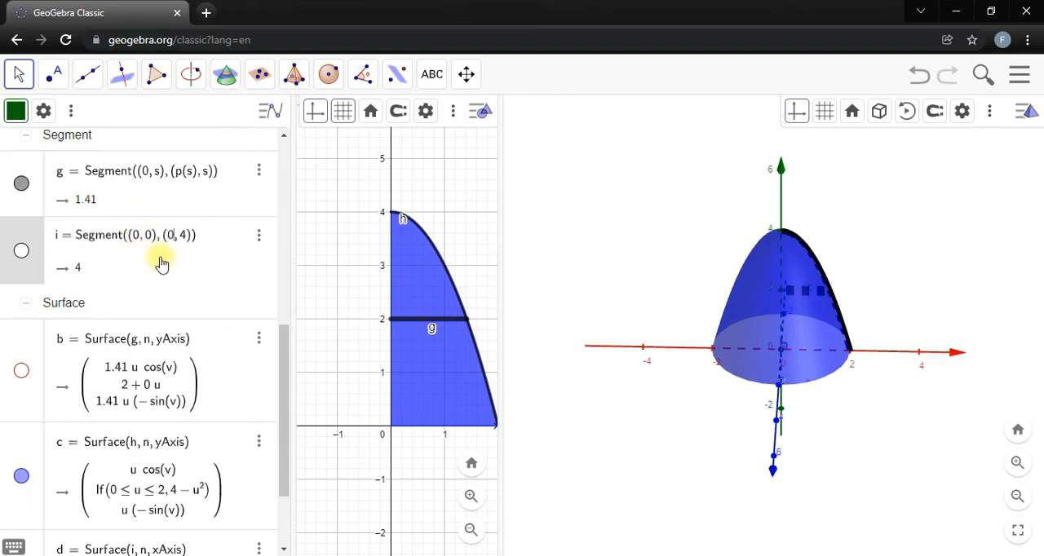
pyautogui.press('BackSpace')
pyautogui.write('2')
pyautogui.press('Right')
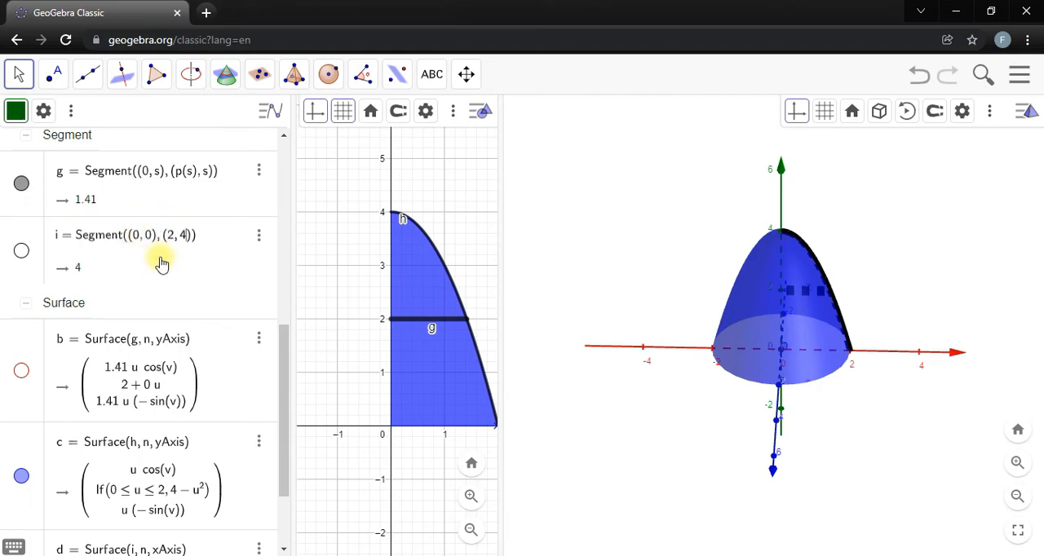
# Show surface d, generated by segment i, and change its rotation axis to yAxis to close the base.
pyautogui.scroll(-3, 98, 289)
pyautogui.click(23, 466)
pyautogui.scroll(7, 160, 436)
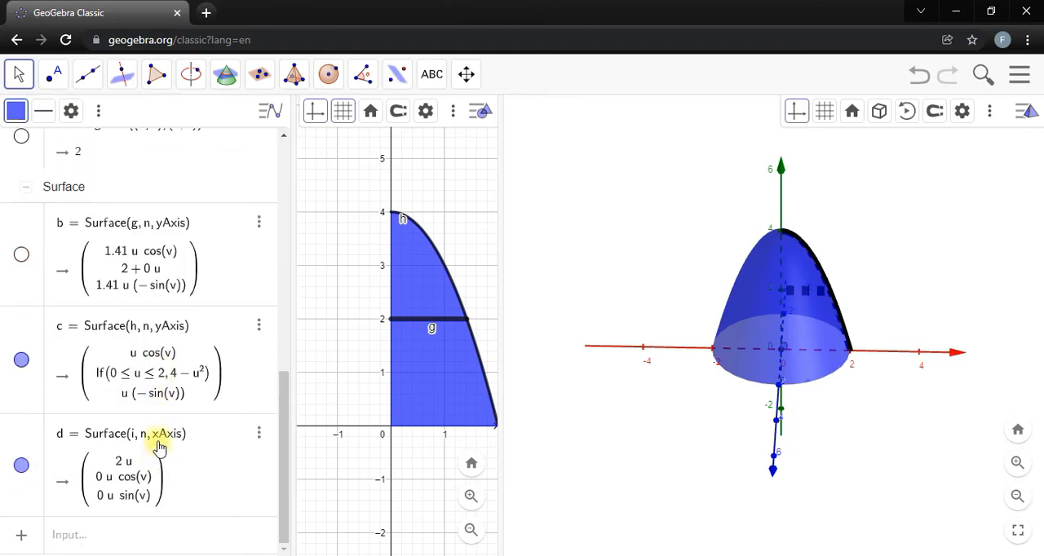
pyautogui.click(157, 440)
pyautogui.press('BackSpace')
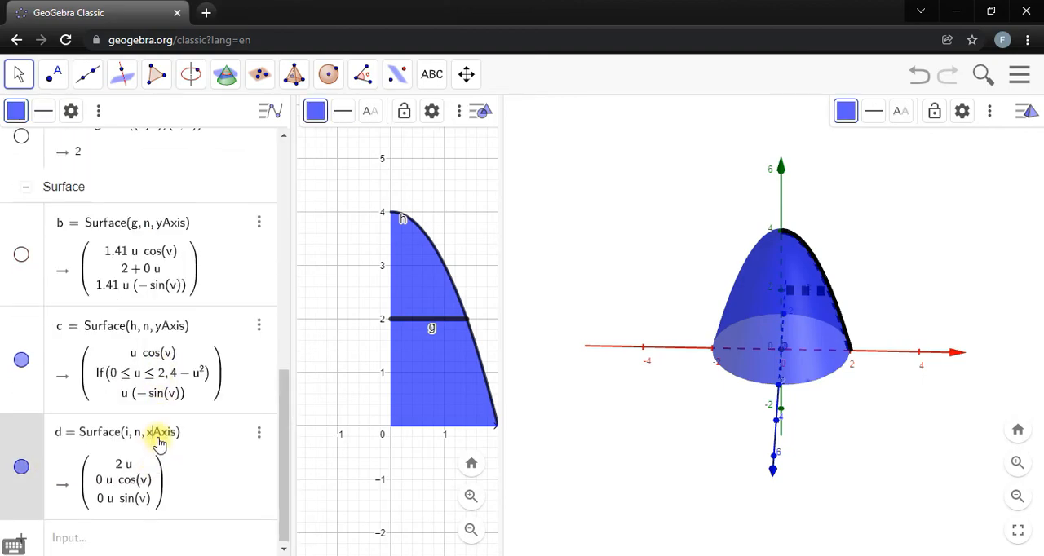
pyautogui.write('y')
pyautogui.press('Return')
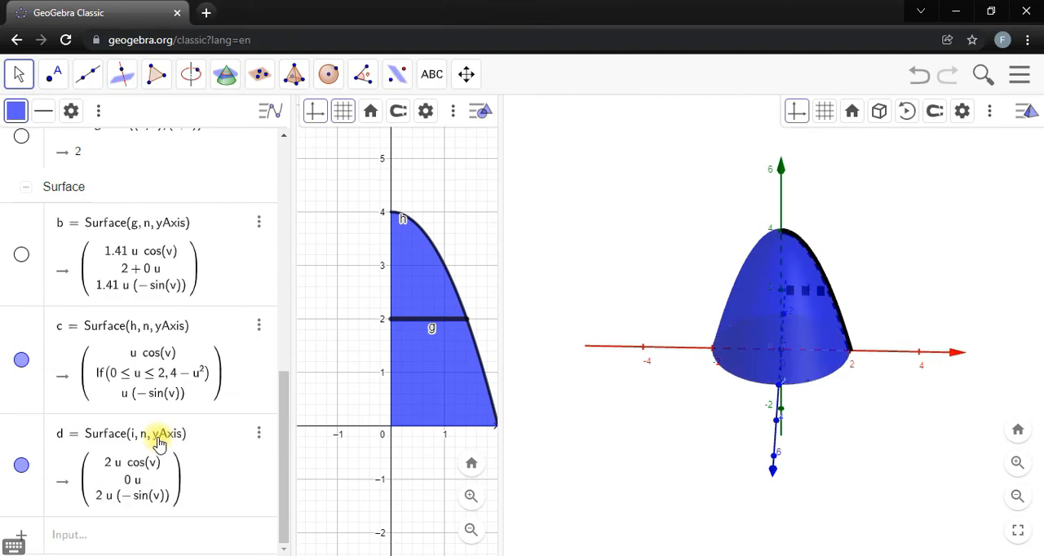
# Examine the closed solid from several angles with n at 359°, and review the surface definitions.
pyautogui.moveTo(856, 449)
pyautogui.mouseDown()
pyautogui.moveTo(835, 417)
pyautogui.moveTo(832, 379)
pyautogui.moveTo(843, 366)
pyautogui.moveTo(856, 406)
pyautogui.moveTo(843, 442)
pyautogui.moveTo(855, 440)
pyautogui.mouseUp()
pyautogui.scroll(10, 32, 416)
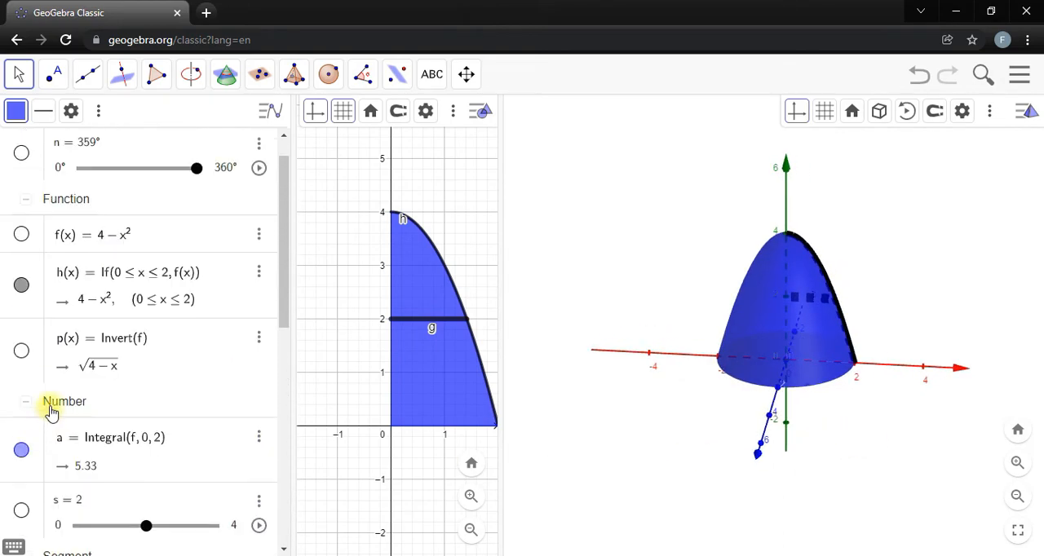
pyautogui.moveTo(202, 204); pyautogui.dragTo(221, 226)
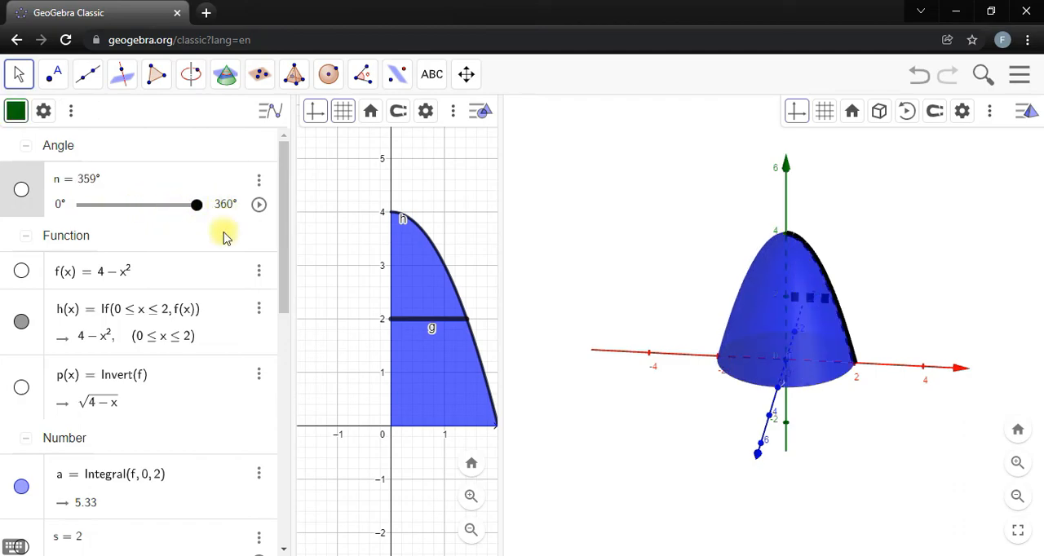
pyautogui.moveTo(645, 266)
pyautogui.mouseDown()
pyautogui.moveTo(625, 270)
pyautogui.moveTo(667, 267)
pyautogui.moveTo(638, 279)
pyautogui.mouseUp()
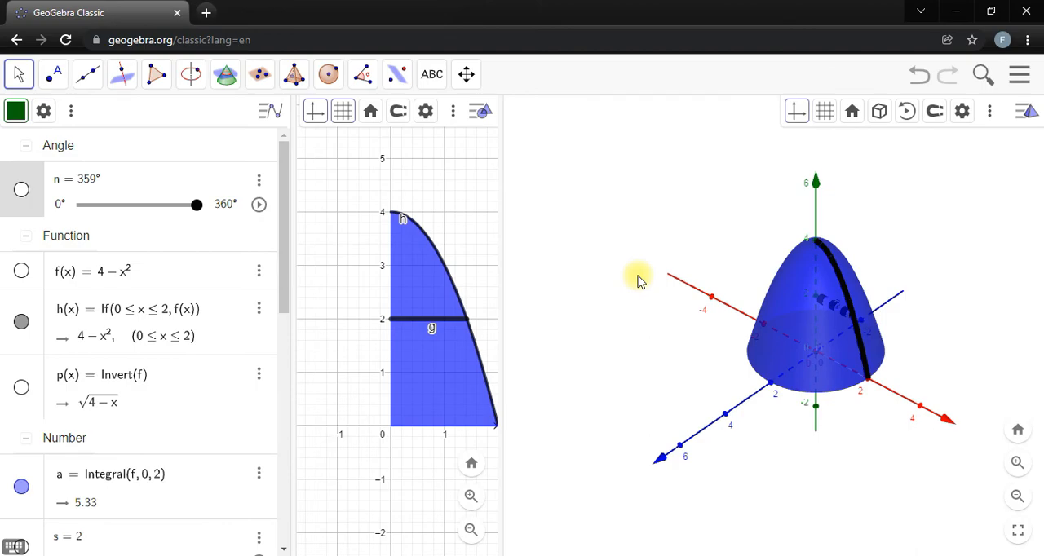
pyautogui.scroll(-10, 190, 244)
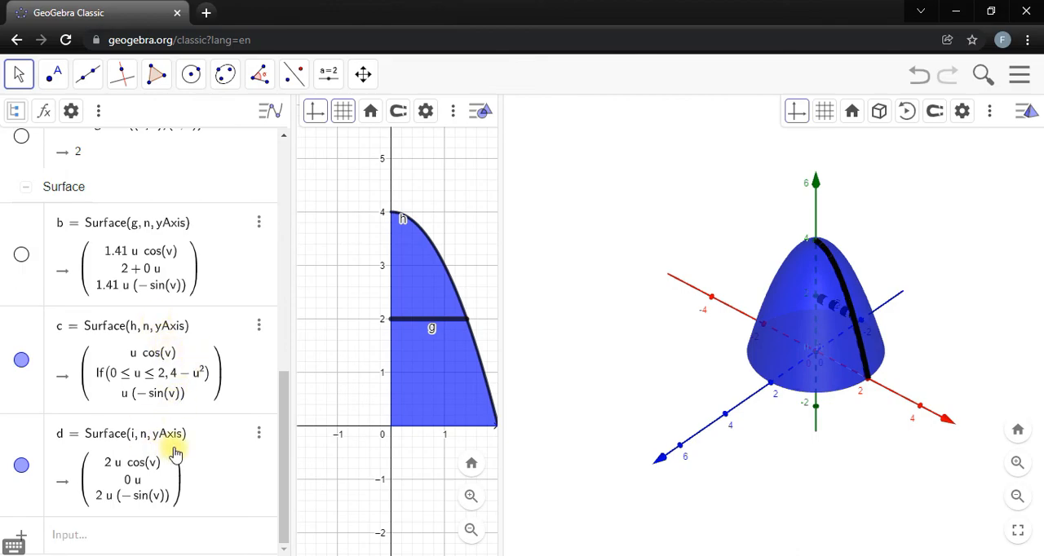
pyautogui.scroll(8, 167, 363)
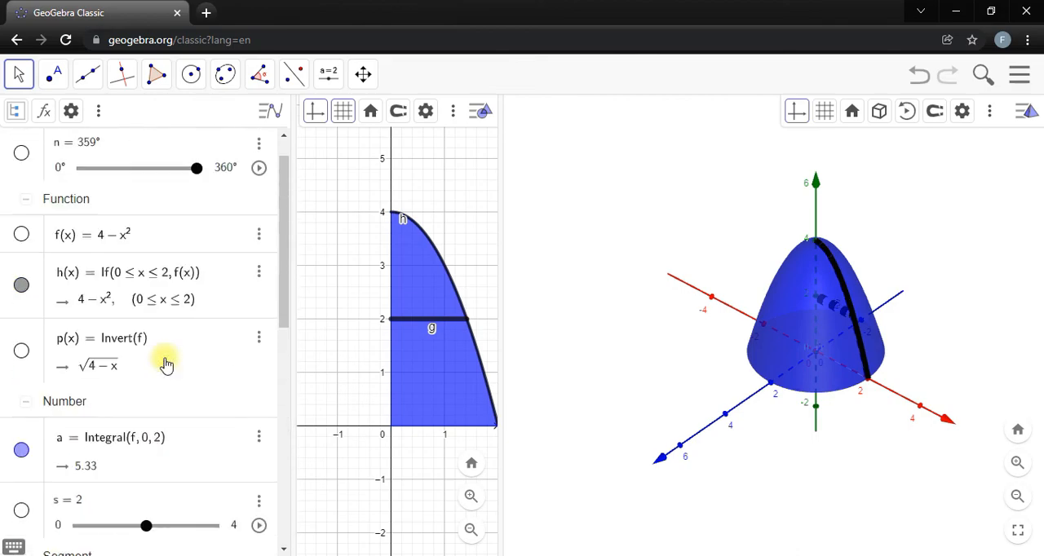